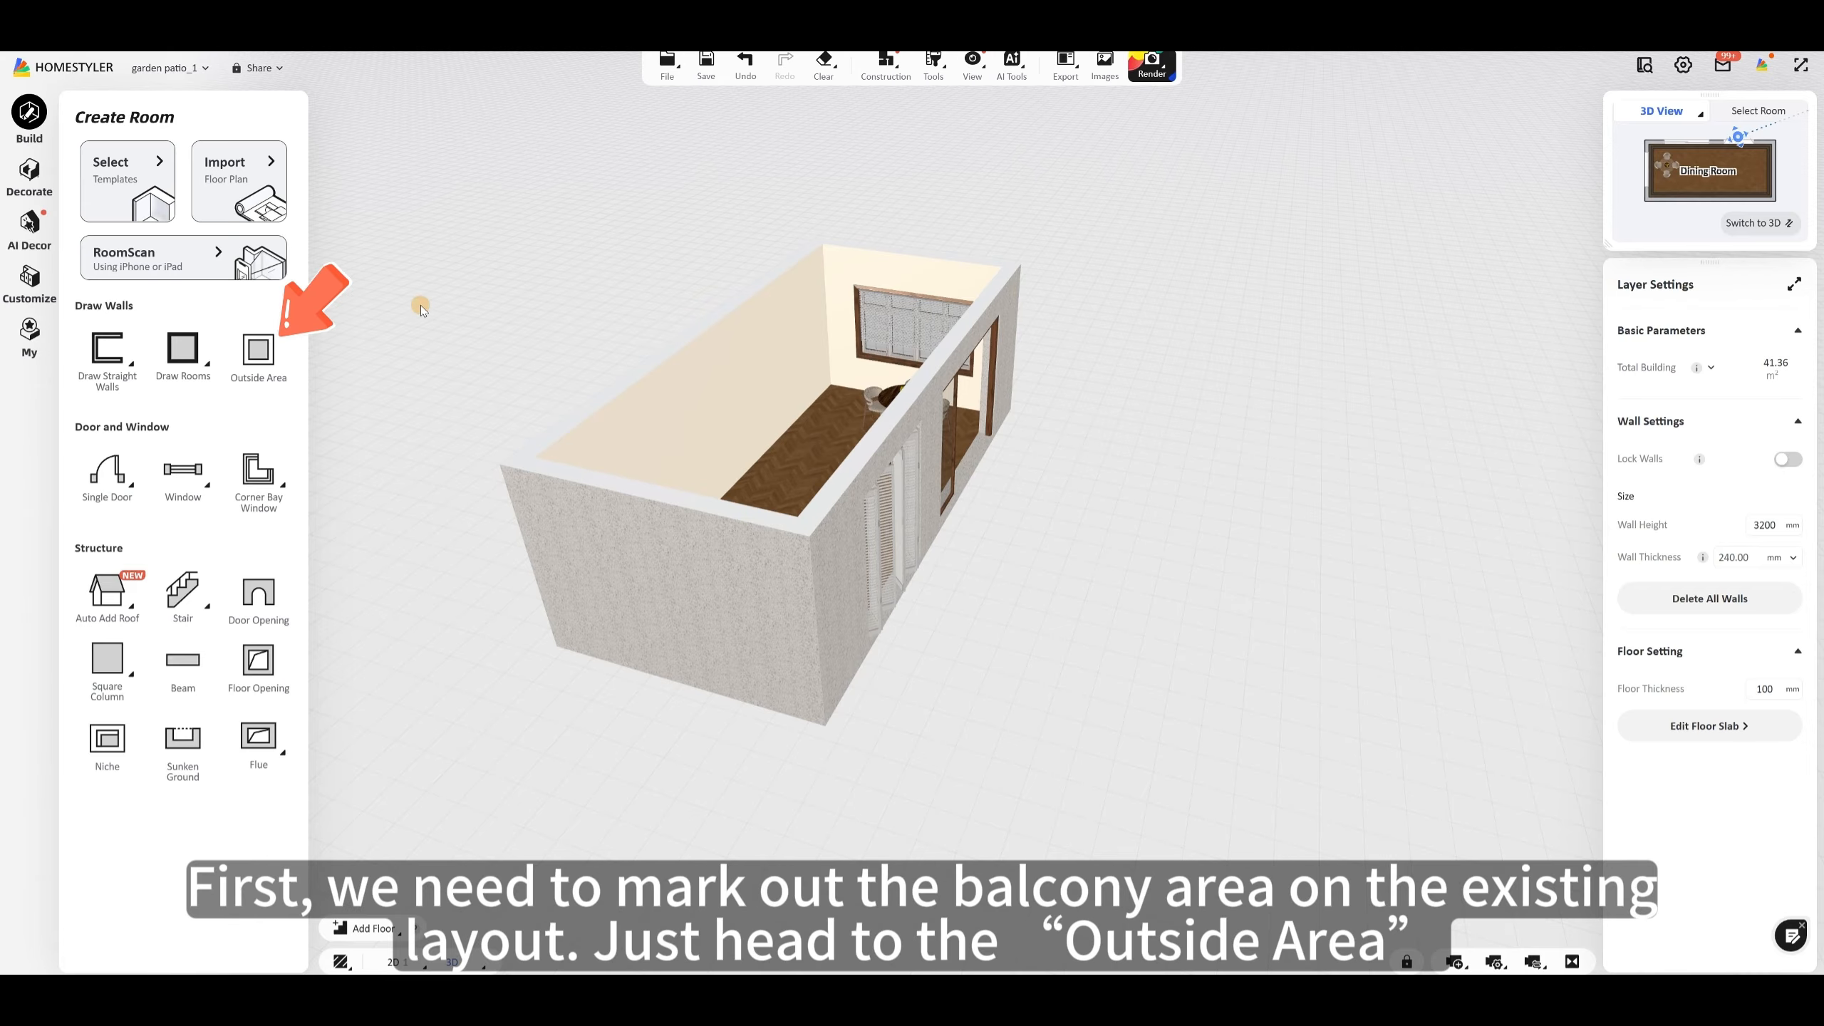
# Step: Draw a 9400 × 5500 mm rectangular outside area along the outer wall with the doors and complete the outside area
pyautogui.click(262, 355)
pyautogui.scroll(-3, 841, 512)
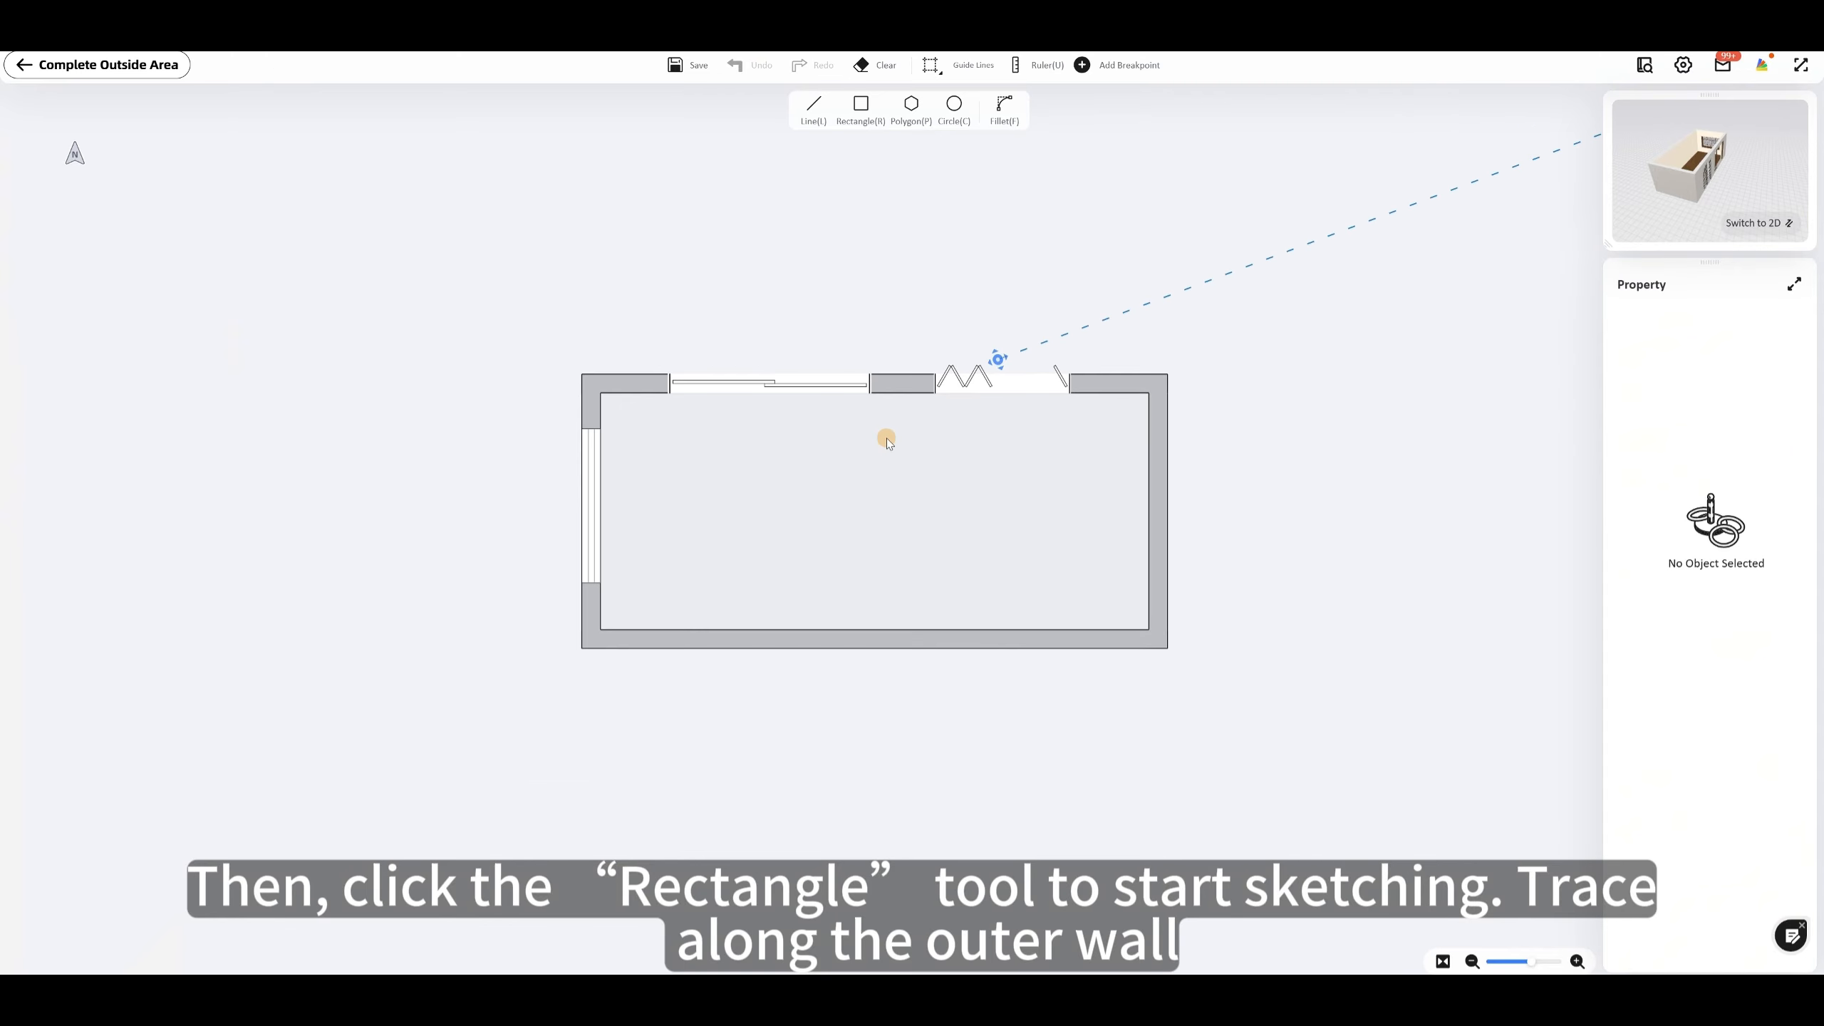
pyautogui.moveTo(884, 436); pyautogui.dragTo(855, 632)
pyautogui.scroll(1, 858, 636)
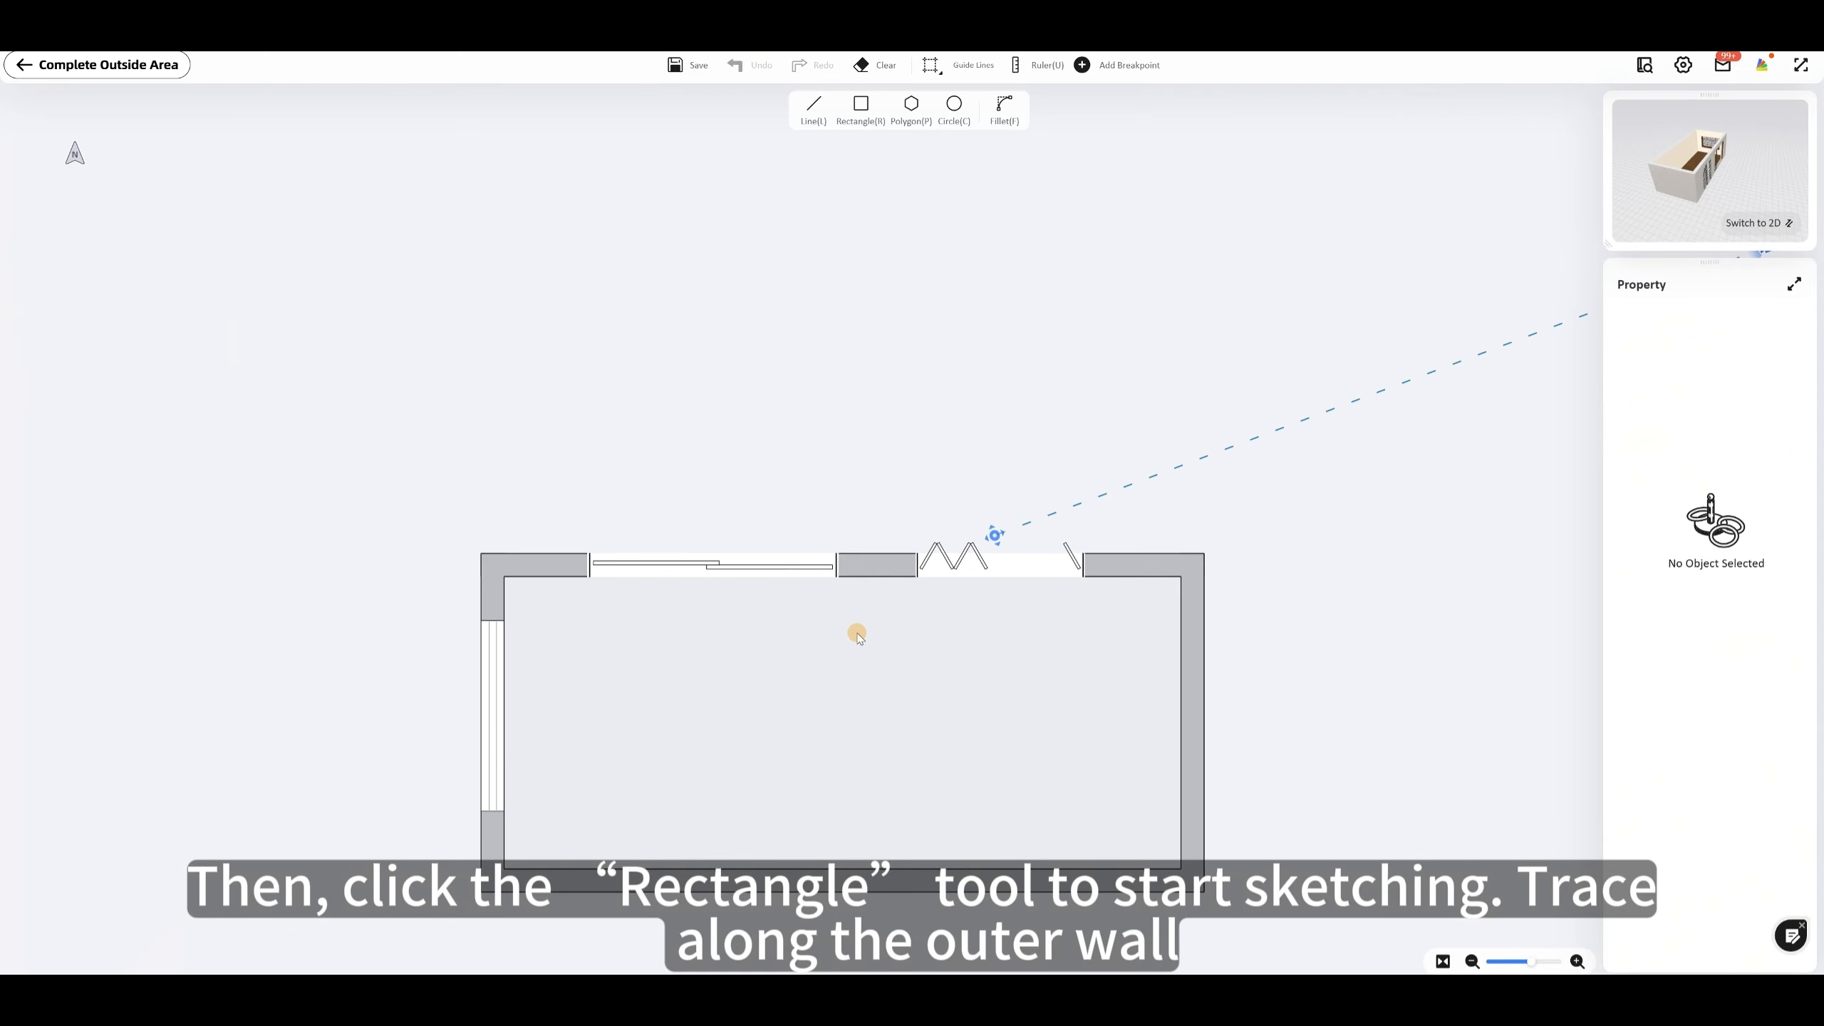
pyautogui.click(850, 111)
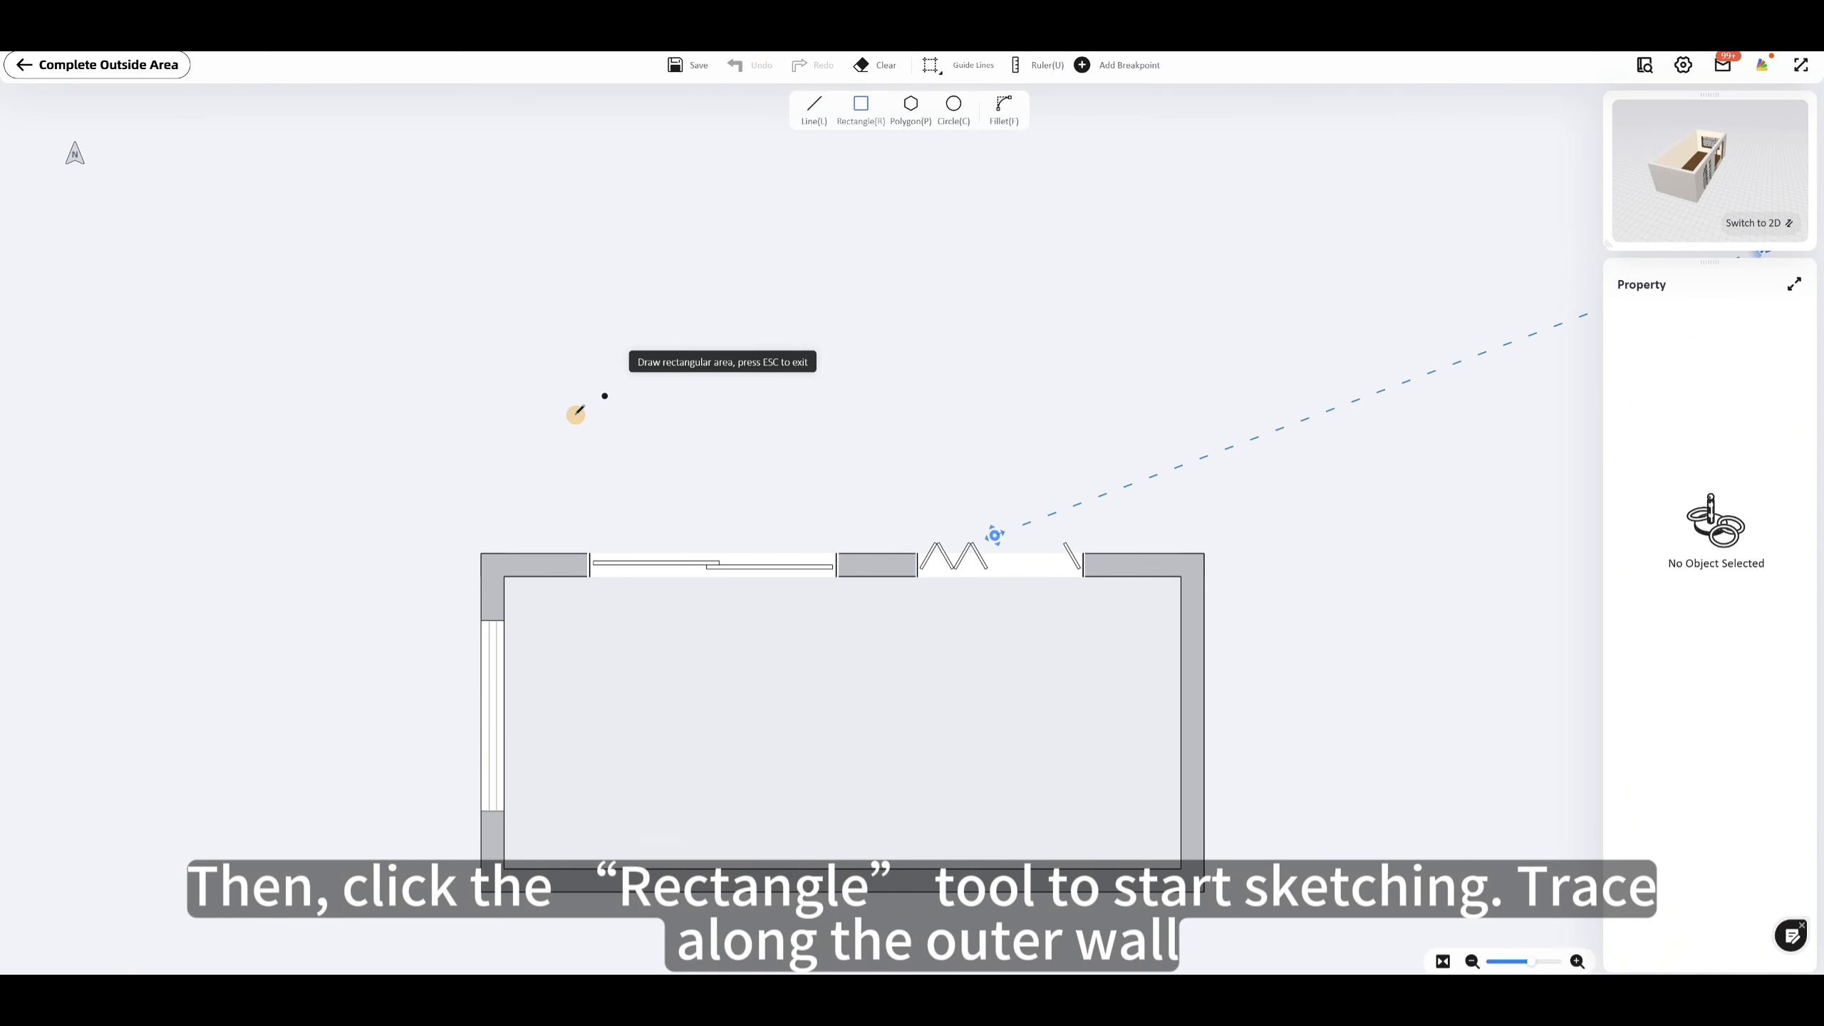
pyautogui.click(481, 552)
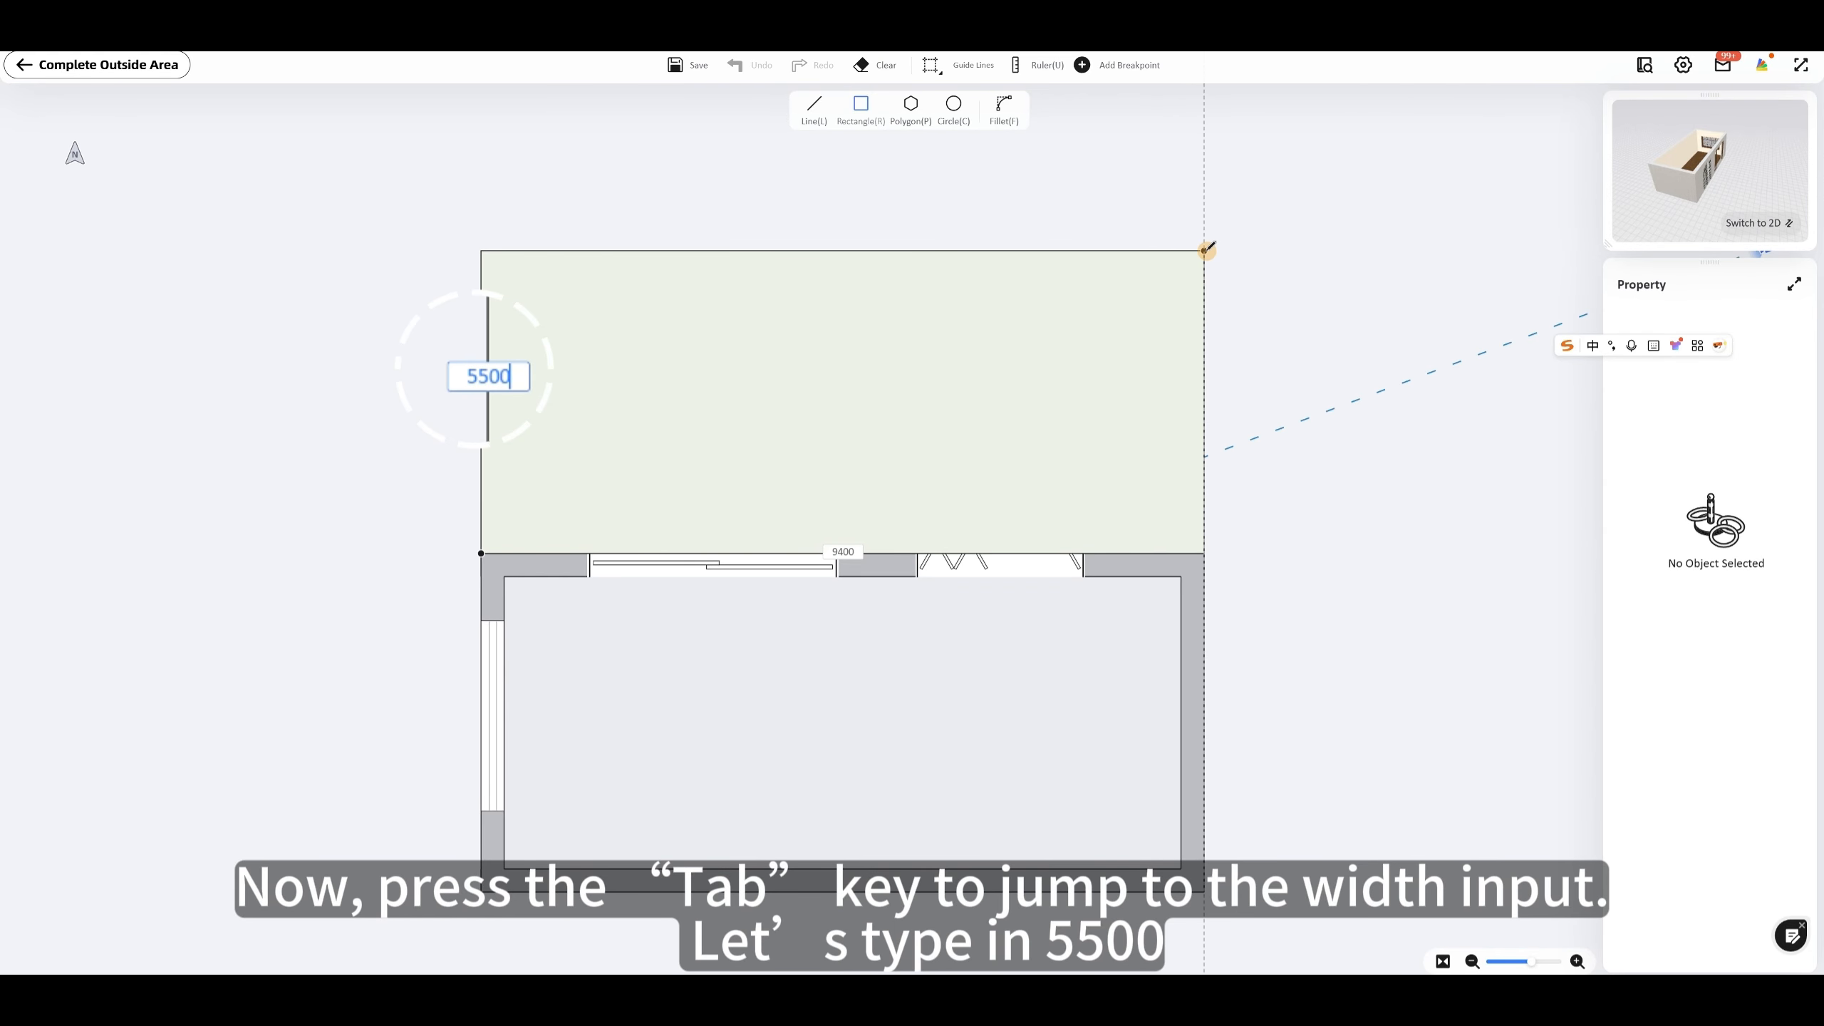
pyautogui.press('Return')
pyautogui.press('Escape')
pyautogui.scroll(-3, 1043, 338)
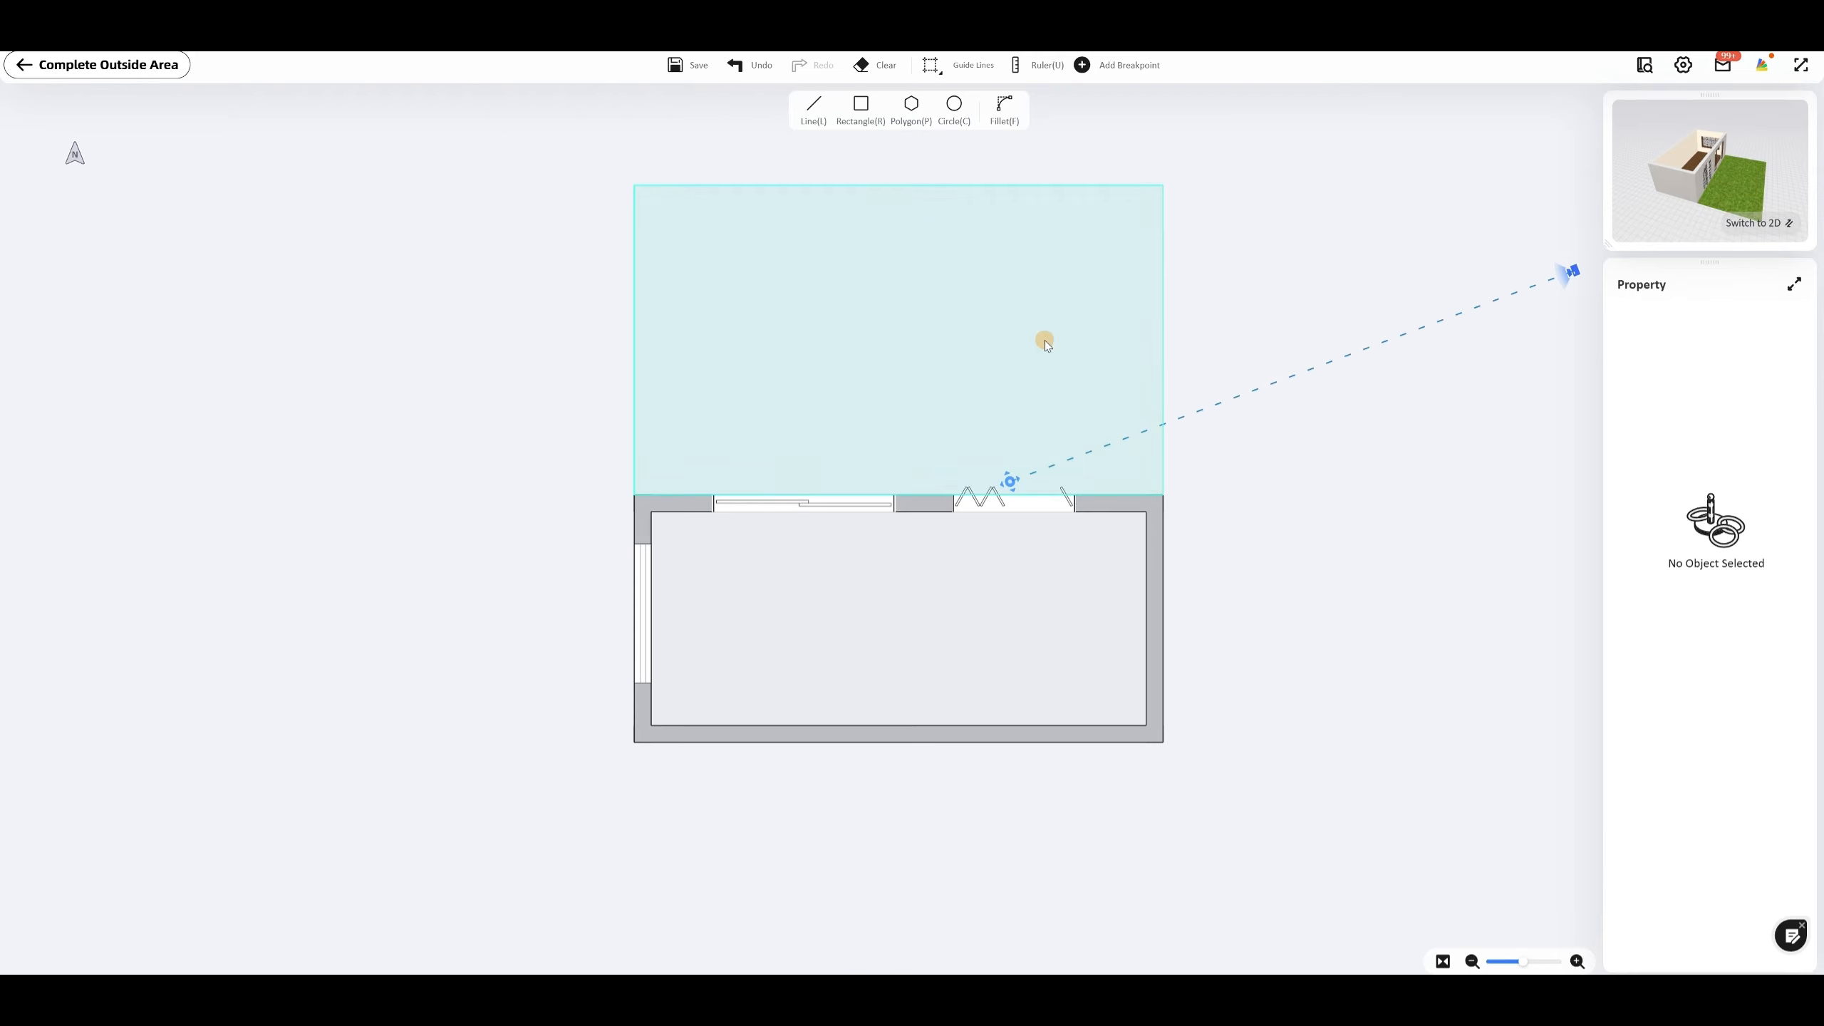
pyautogui.moveTo(1204, 600); pyautogui.dragTo(1121, 673)
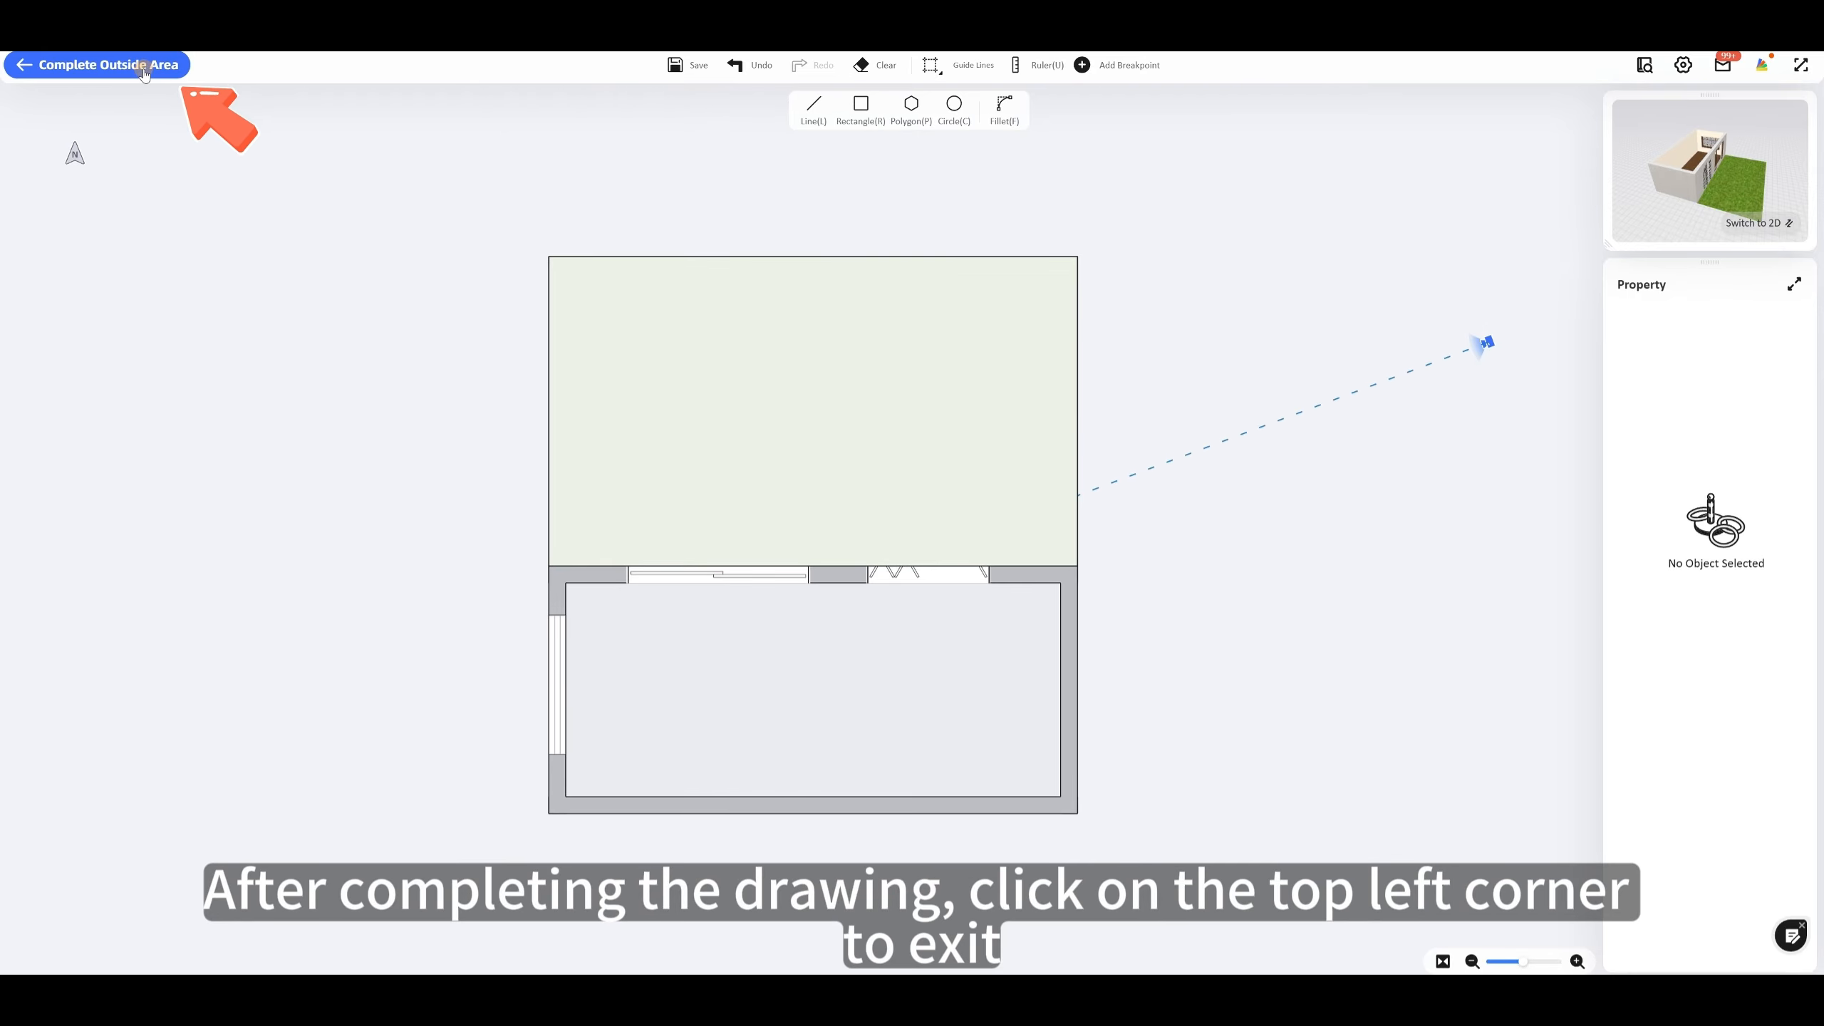
pyautogui.click(169, 75)
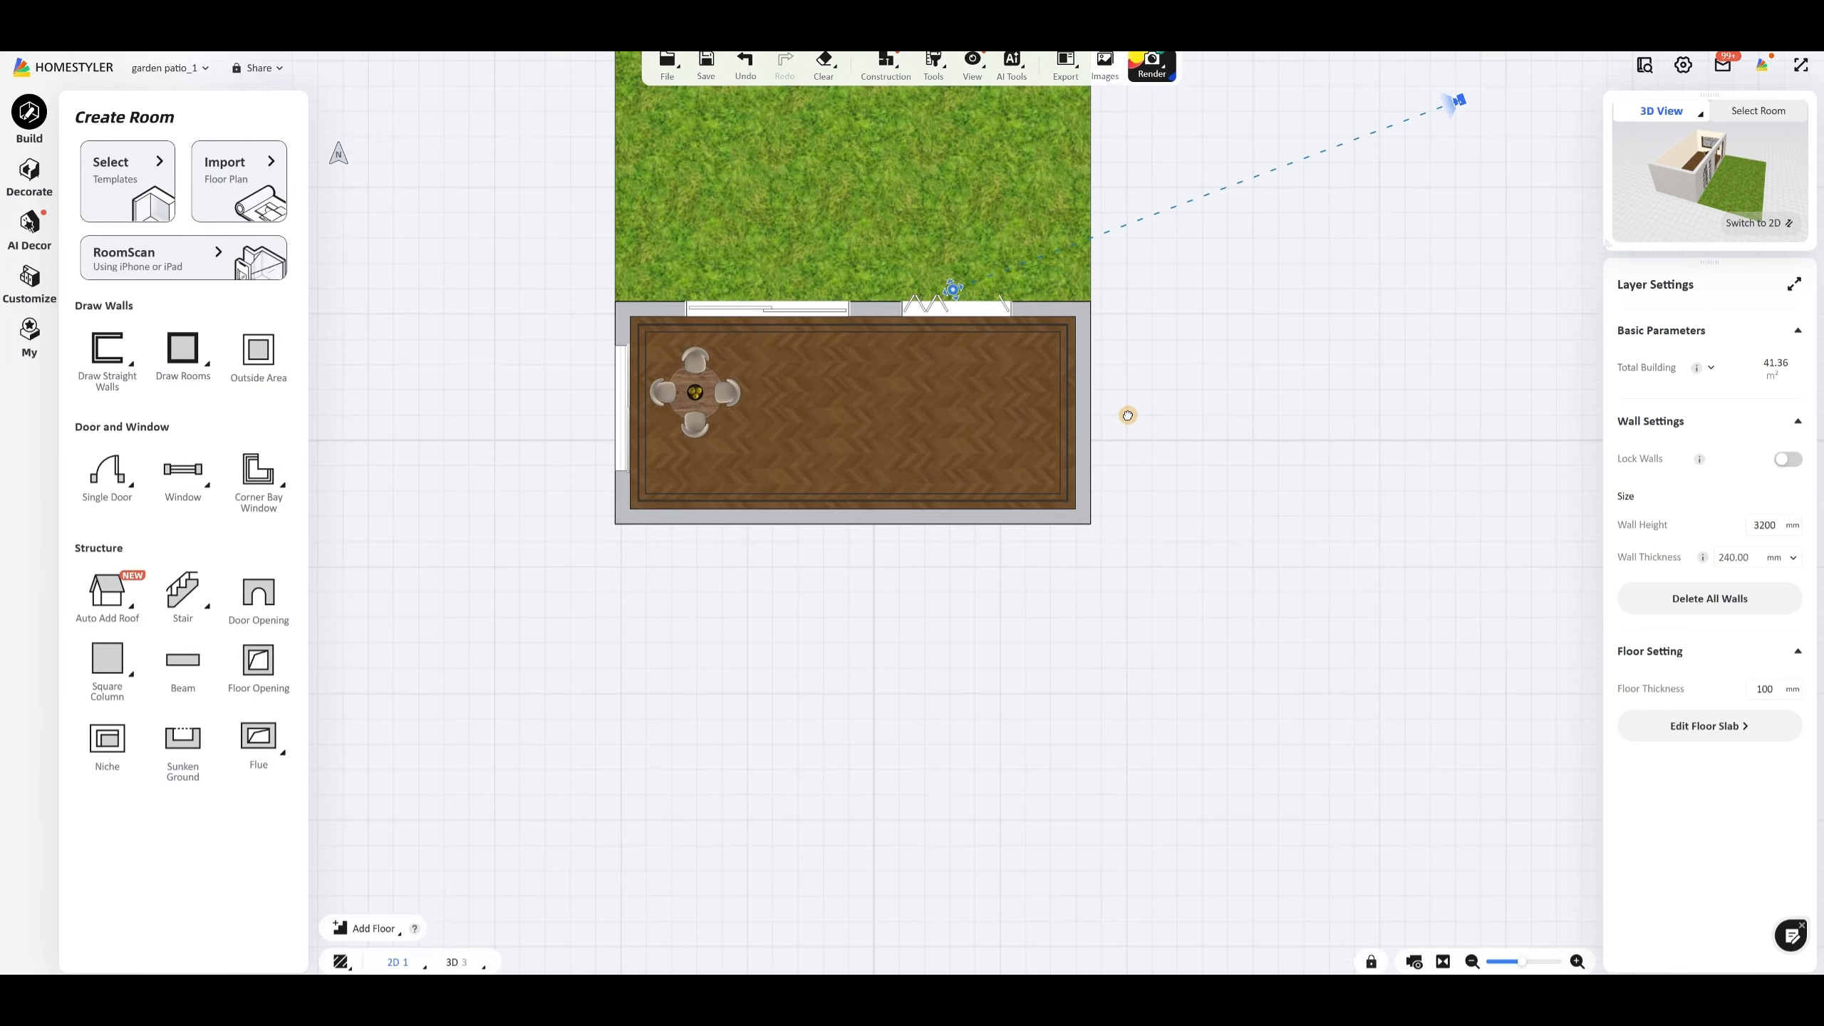
# Step: Replace the outside area's floor material with the grassland texture from the favorites
pyautogui.scroll(2, 920, 410)
pyautogui.click(961, 354)
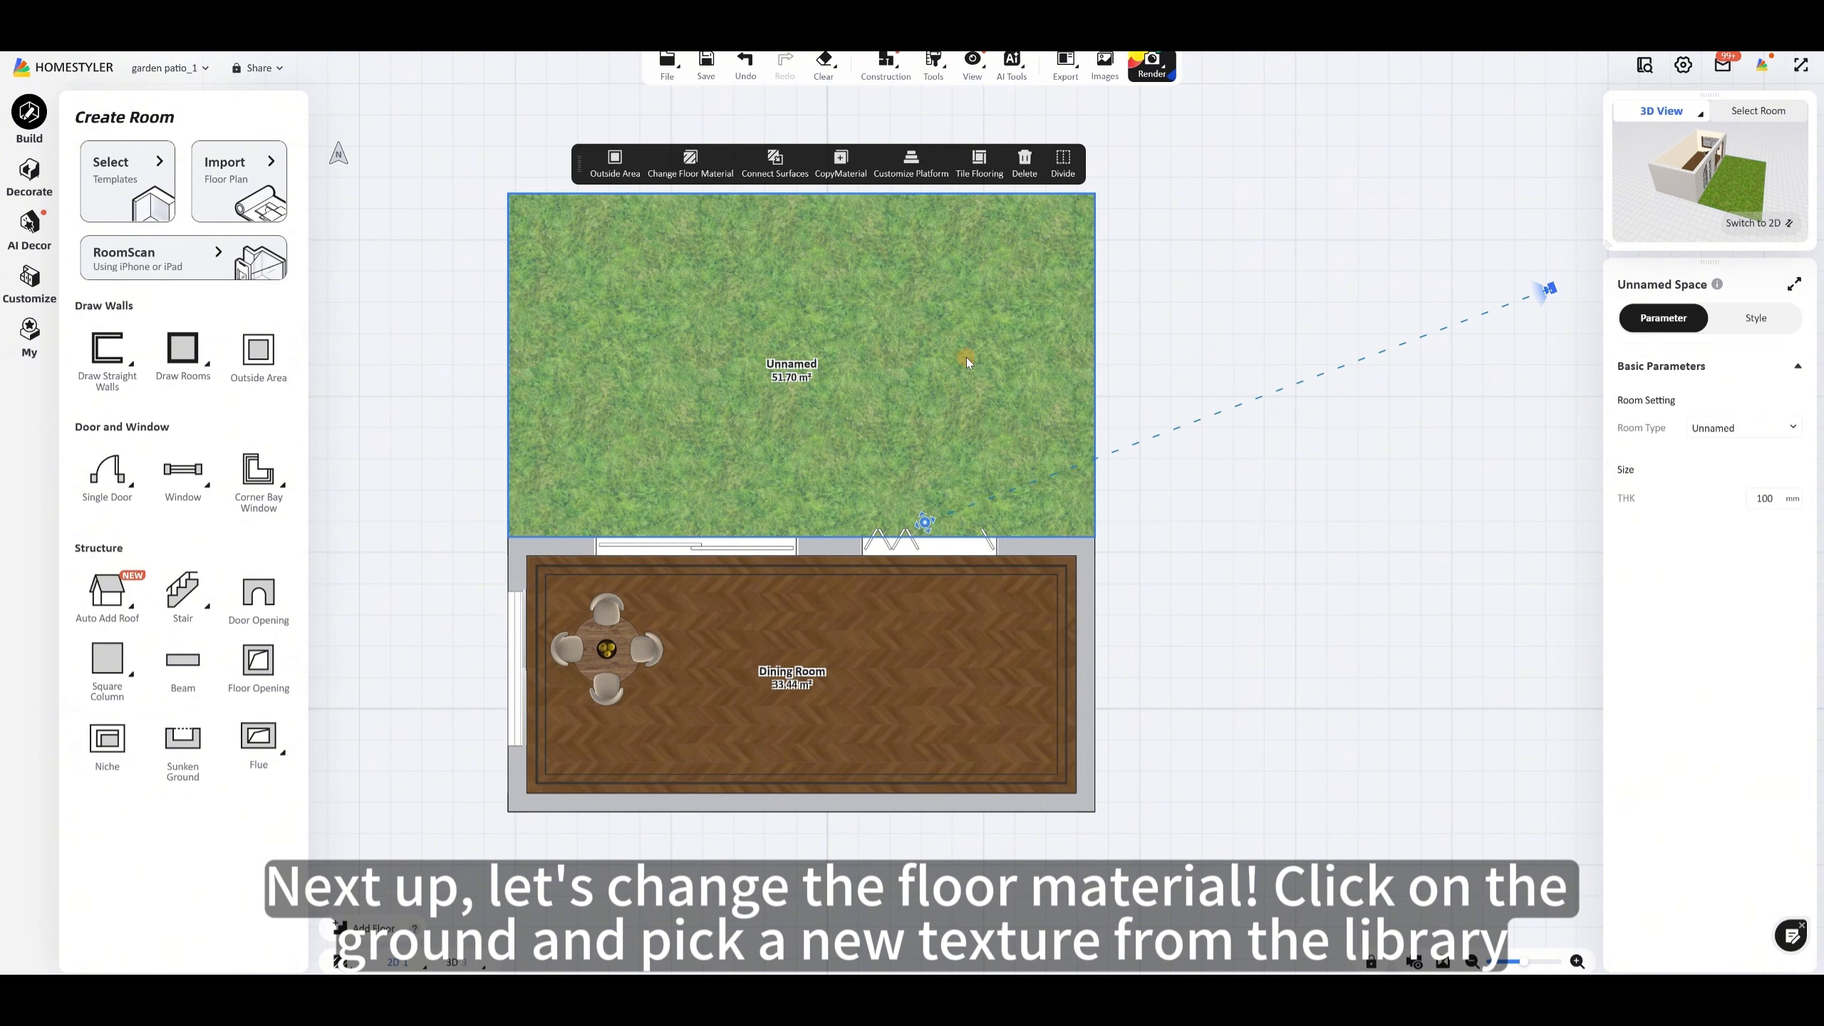
pyautogui.click(1771, 322)
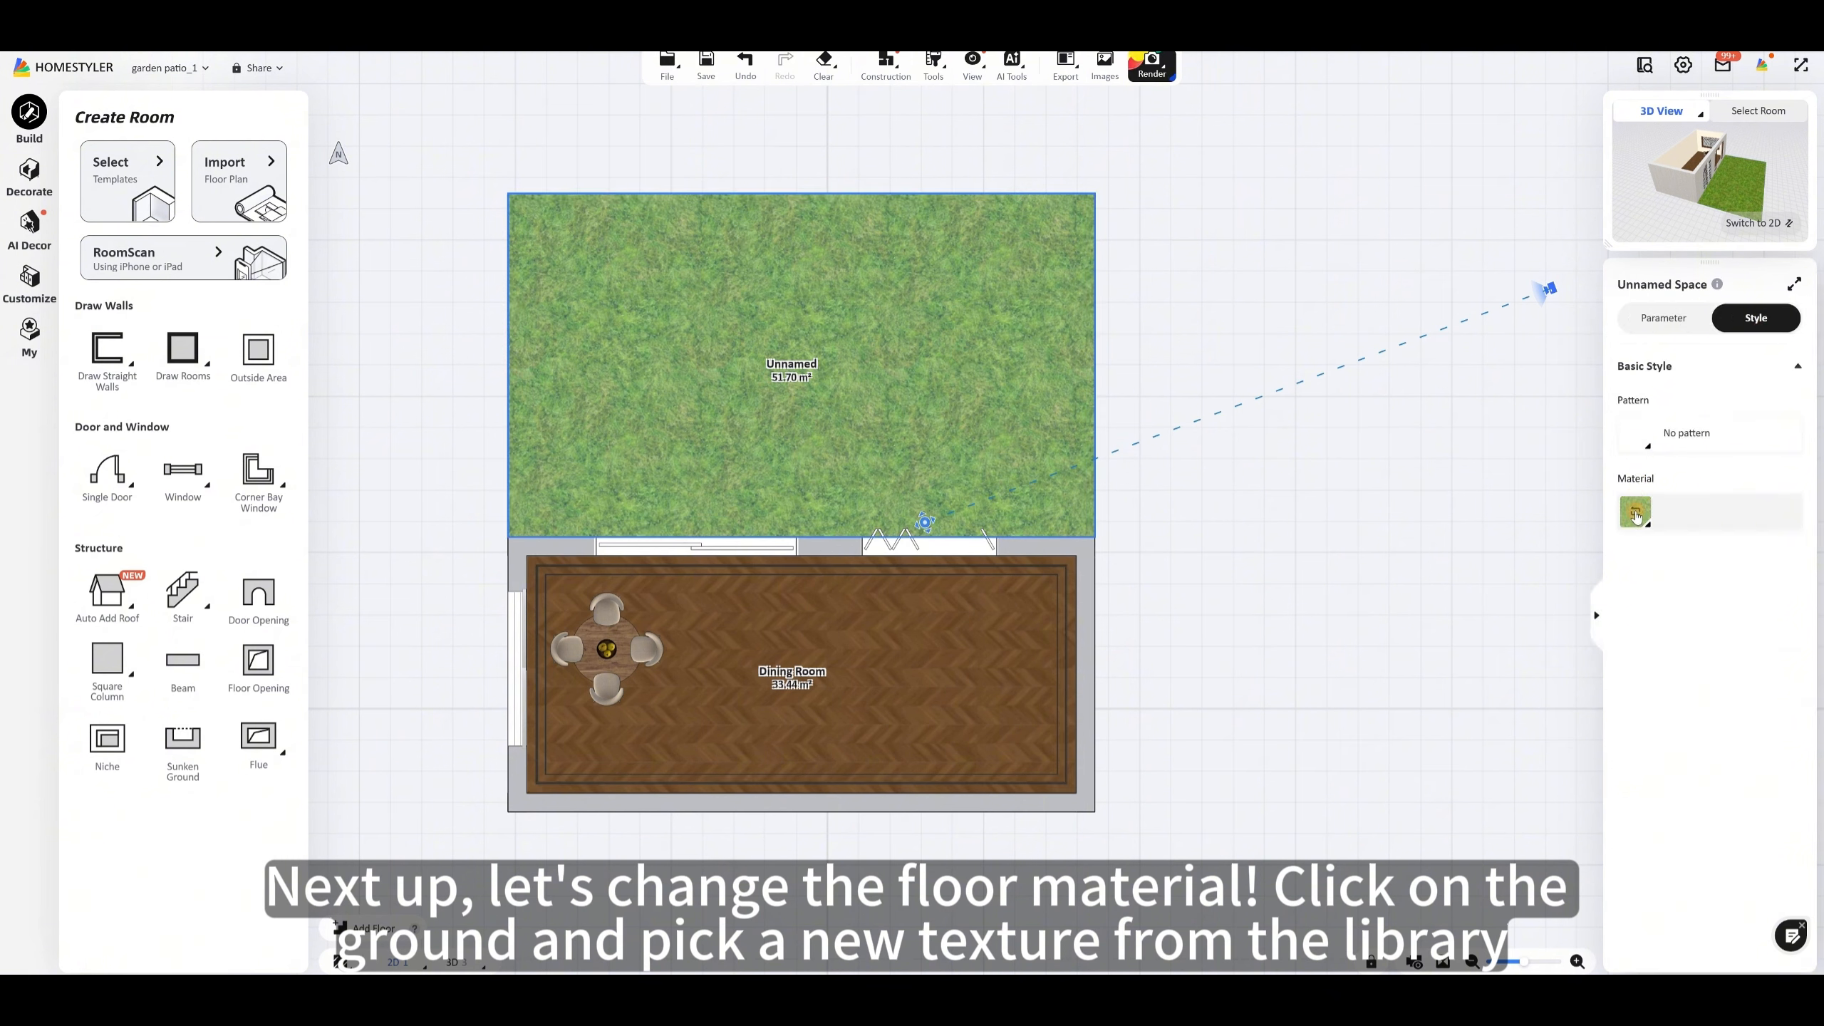
pyautogui.click(1636, 513)
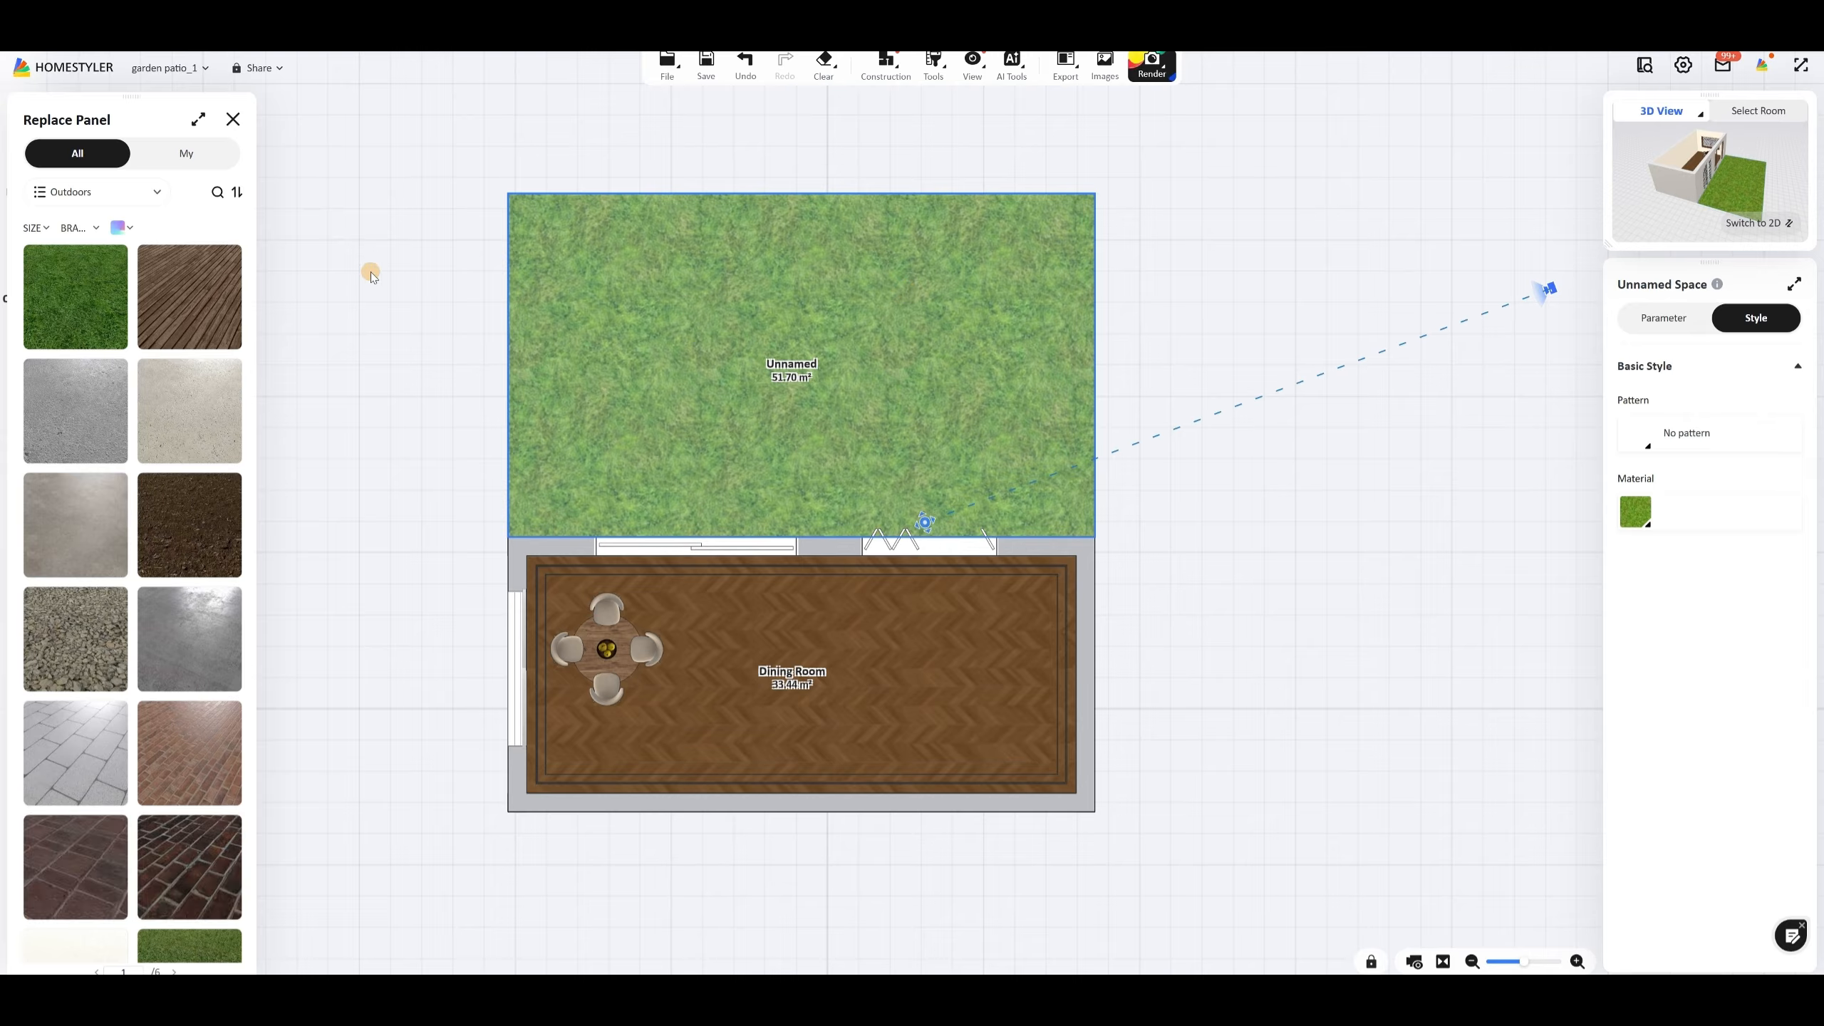
pyautogui.click(186, 153)
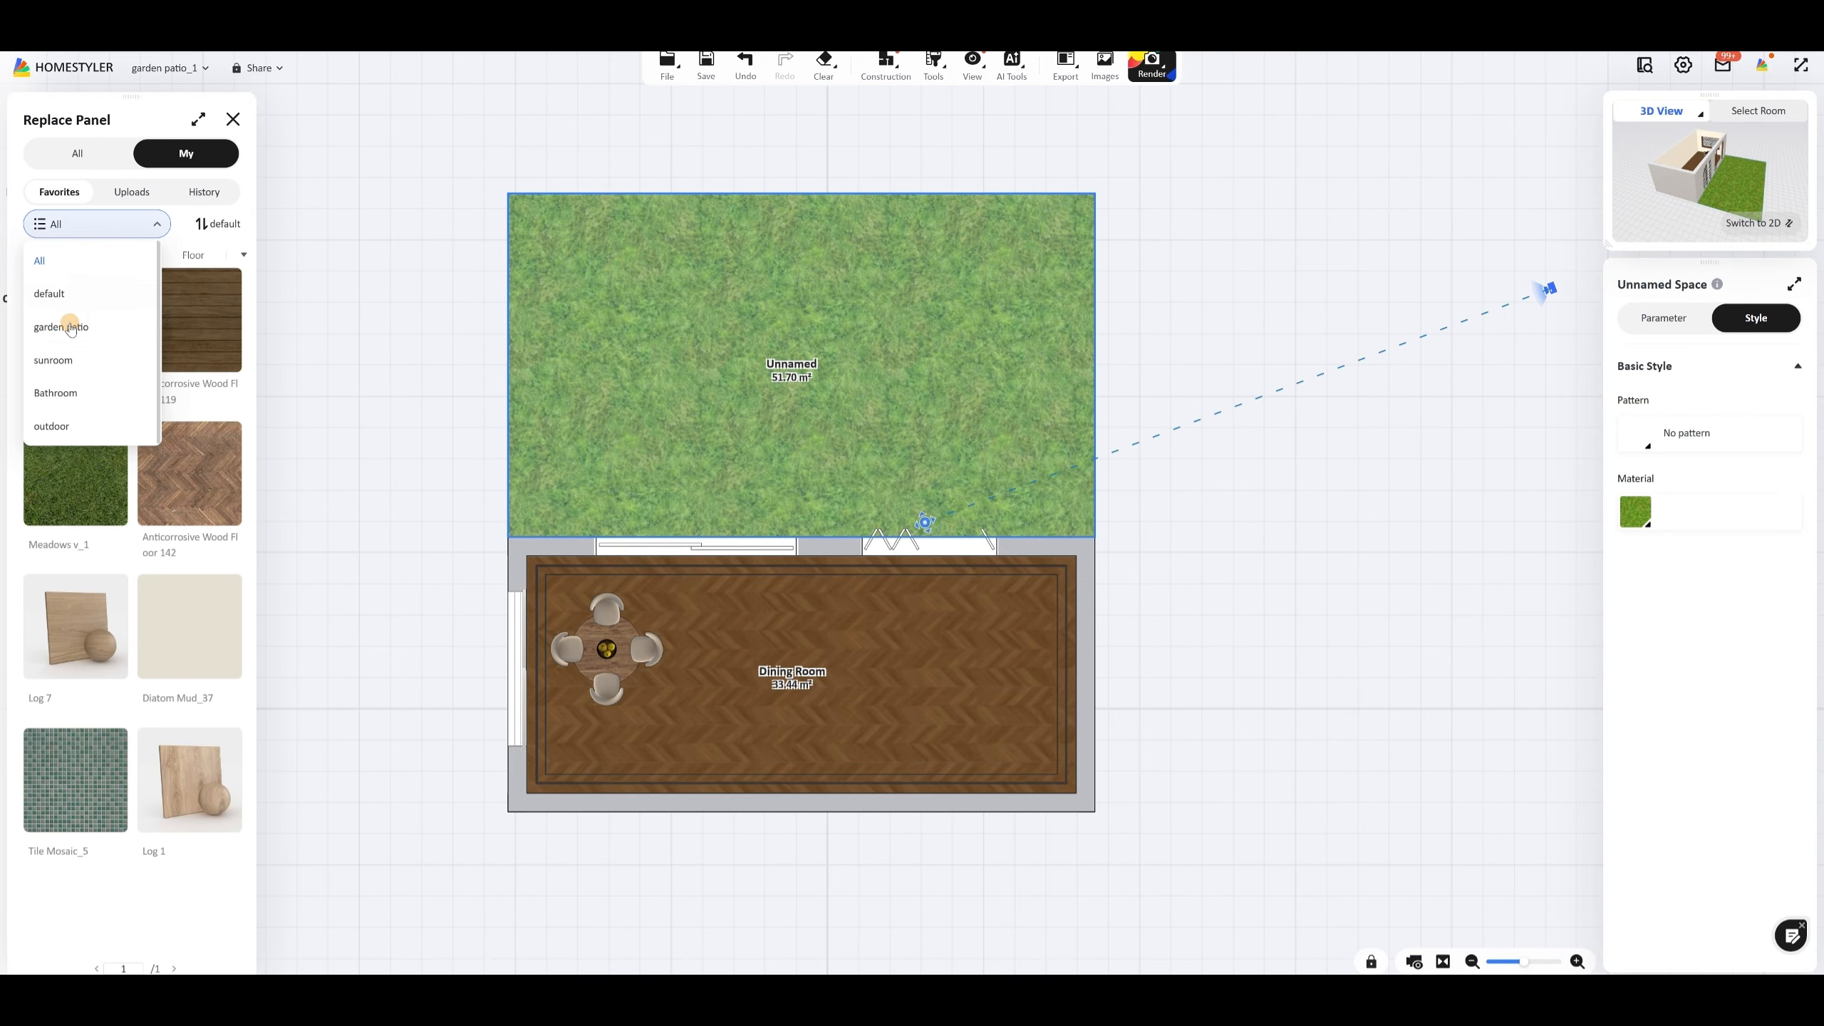
pyautogui.click(83, 321)
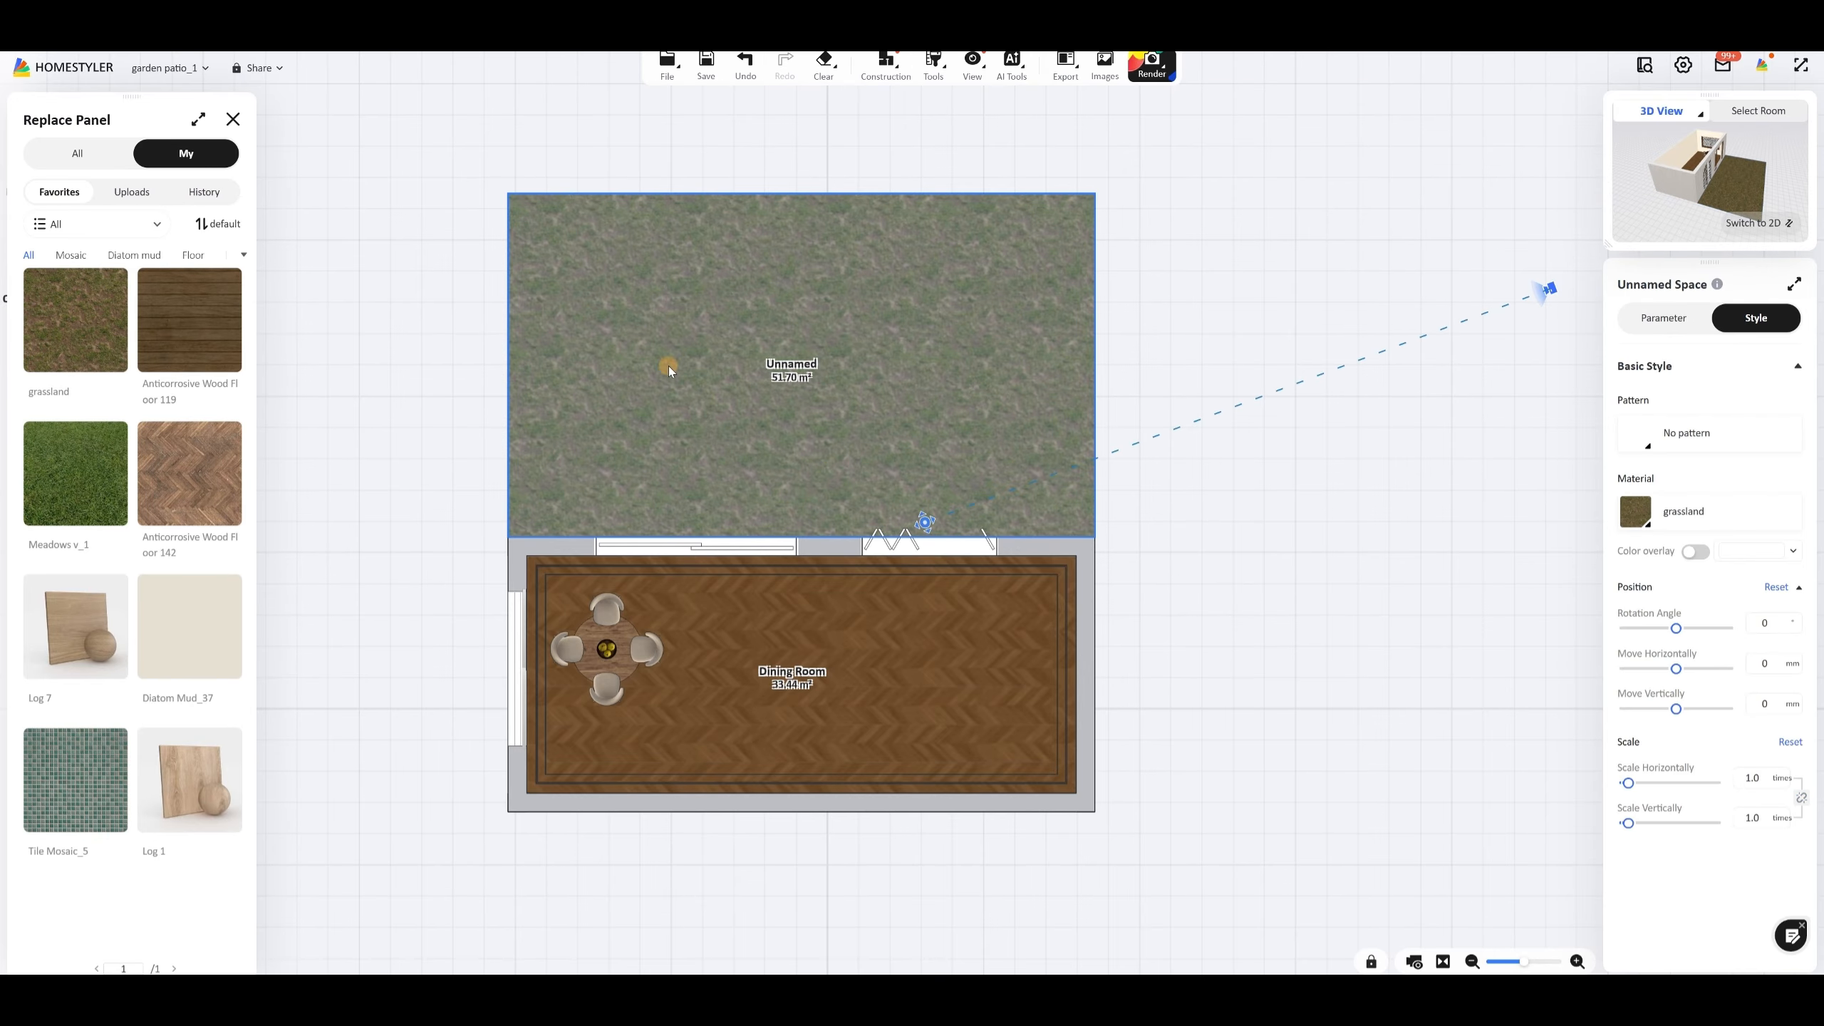
pyautogui.click(1269, 306)
# Step: Switch to the 3D view and open Interior Modeling
pyautogui.scroll(-3, 1266, 341)
pyautogui.moveTo(1294, 489); pyautogui.dragTo(1287, 571)
pyautogui.press('3')
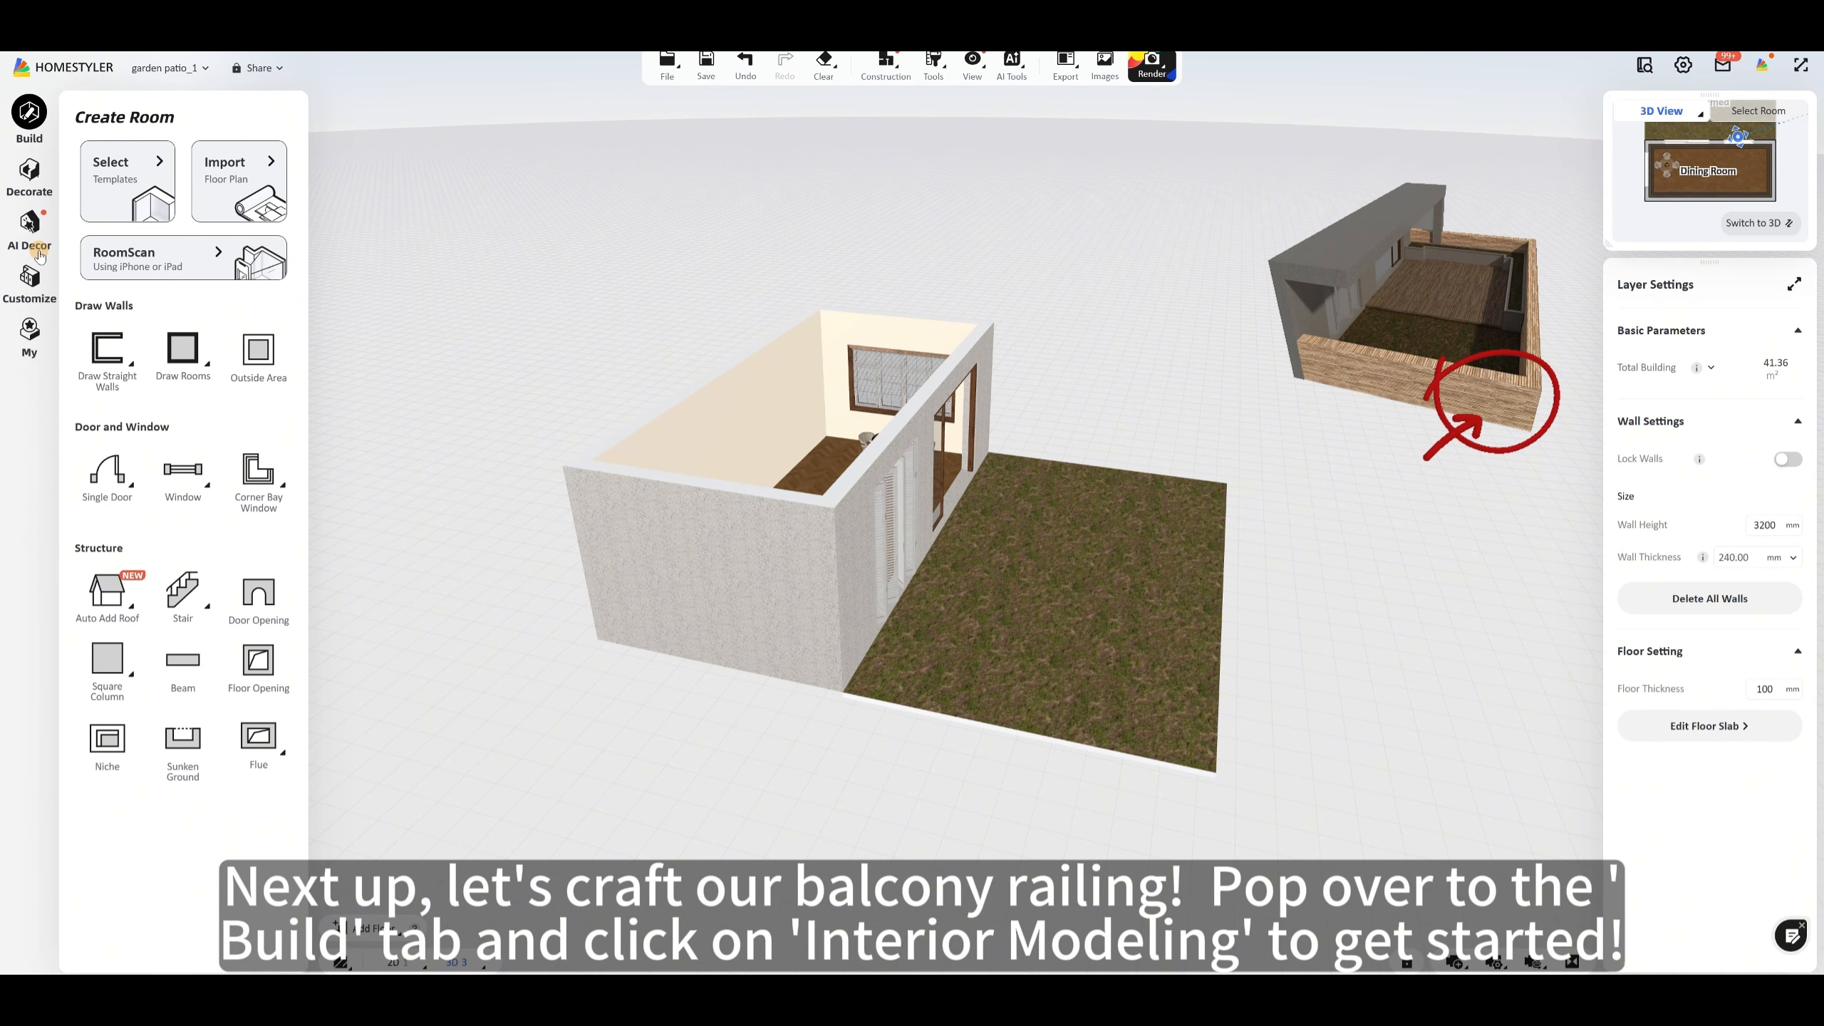
pyautogui.click(41, 292)
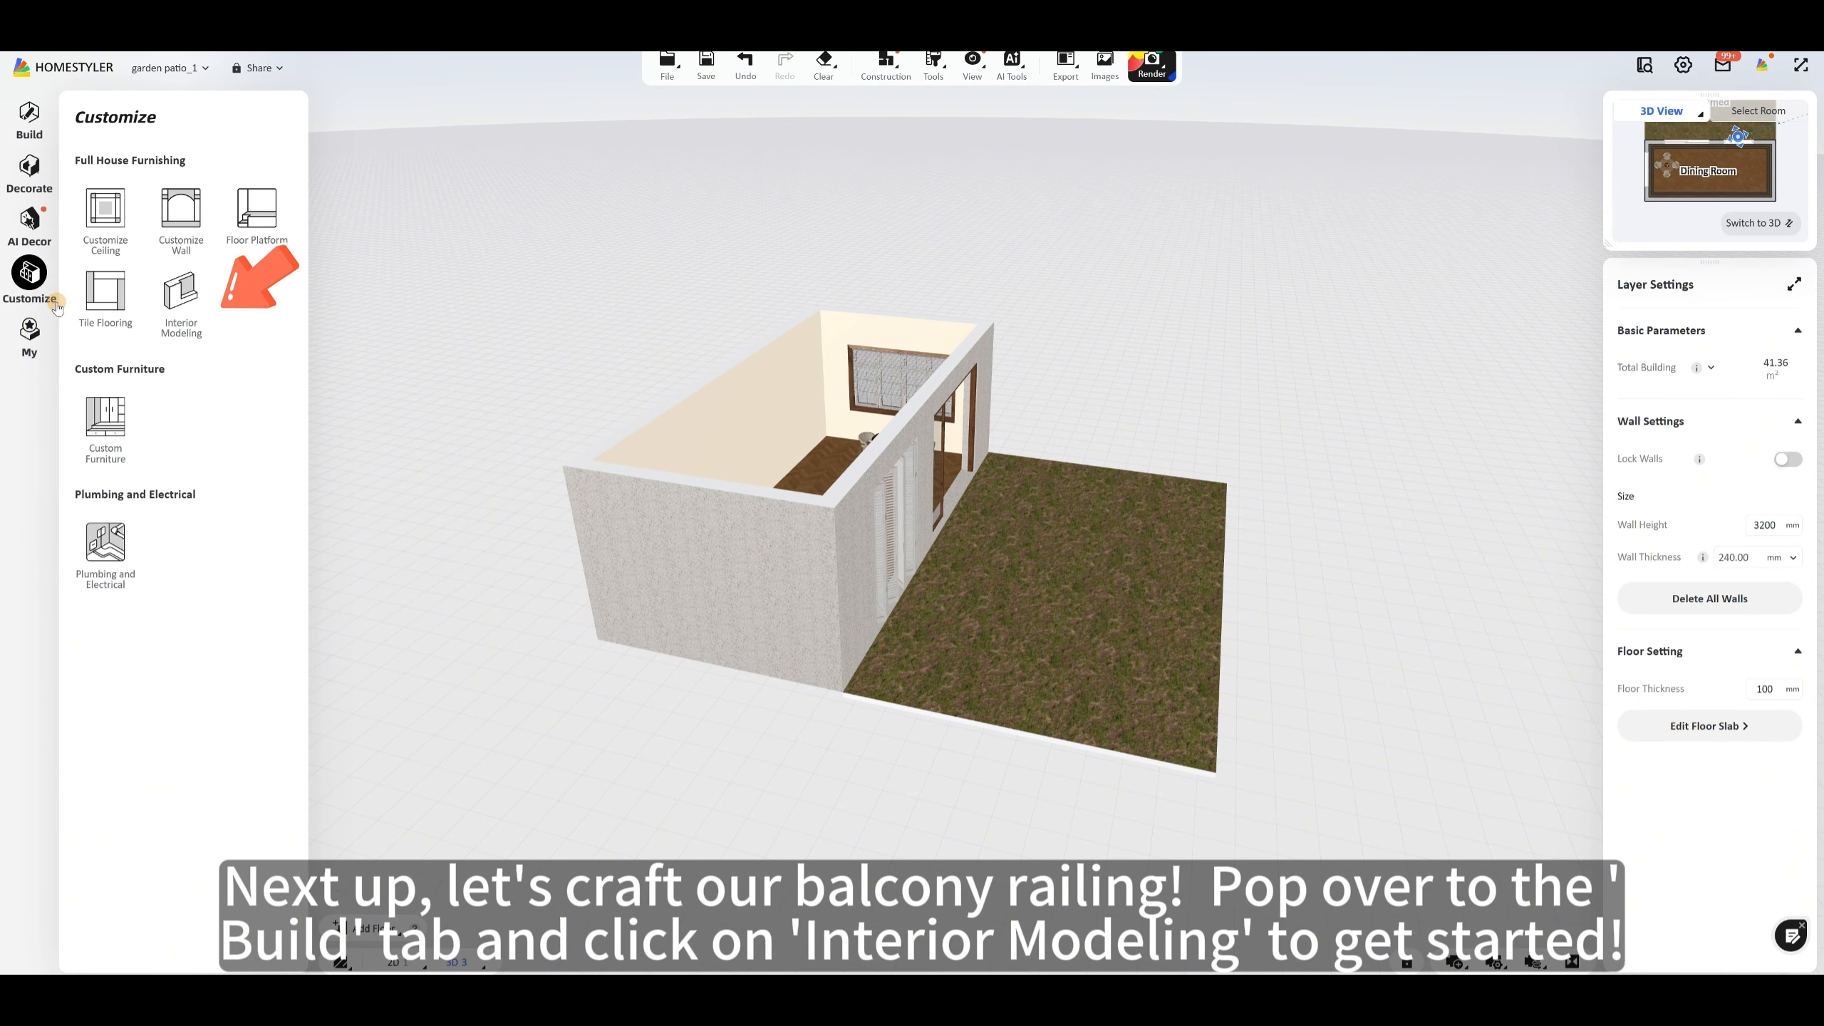
pyautogui.click(186, 301)
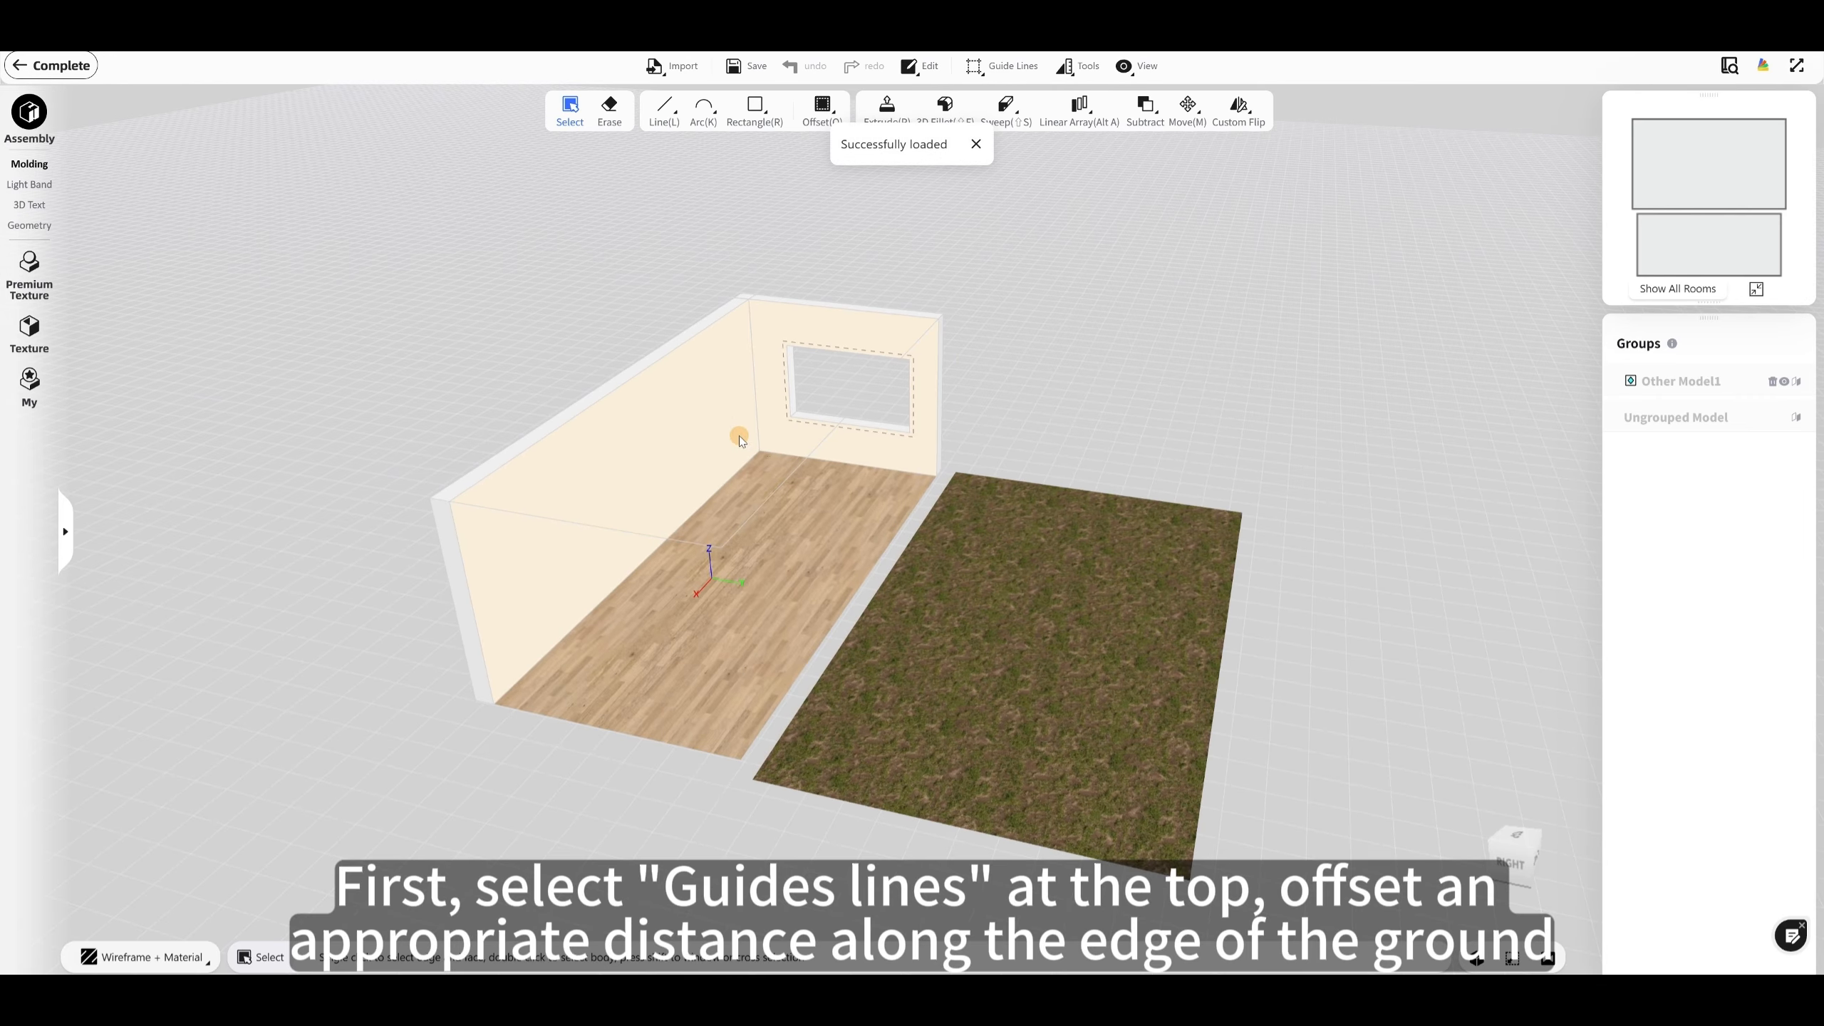
# Step: Place a guide line 300 mm inside the lawn's short edge on the window side
pyautogui.moveTo(738, 436); pyautogui.dragTo(794, 597)
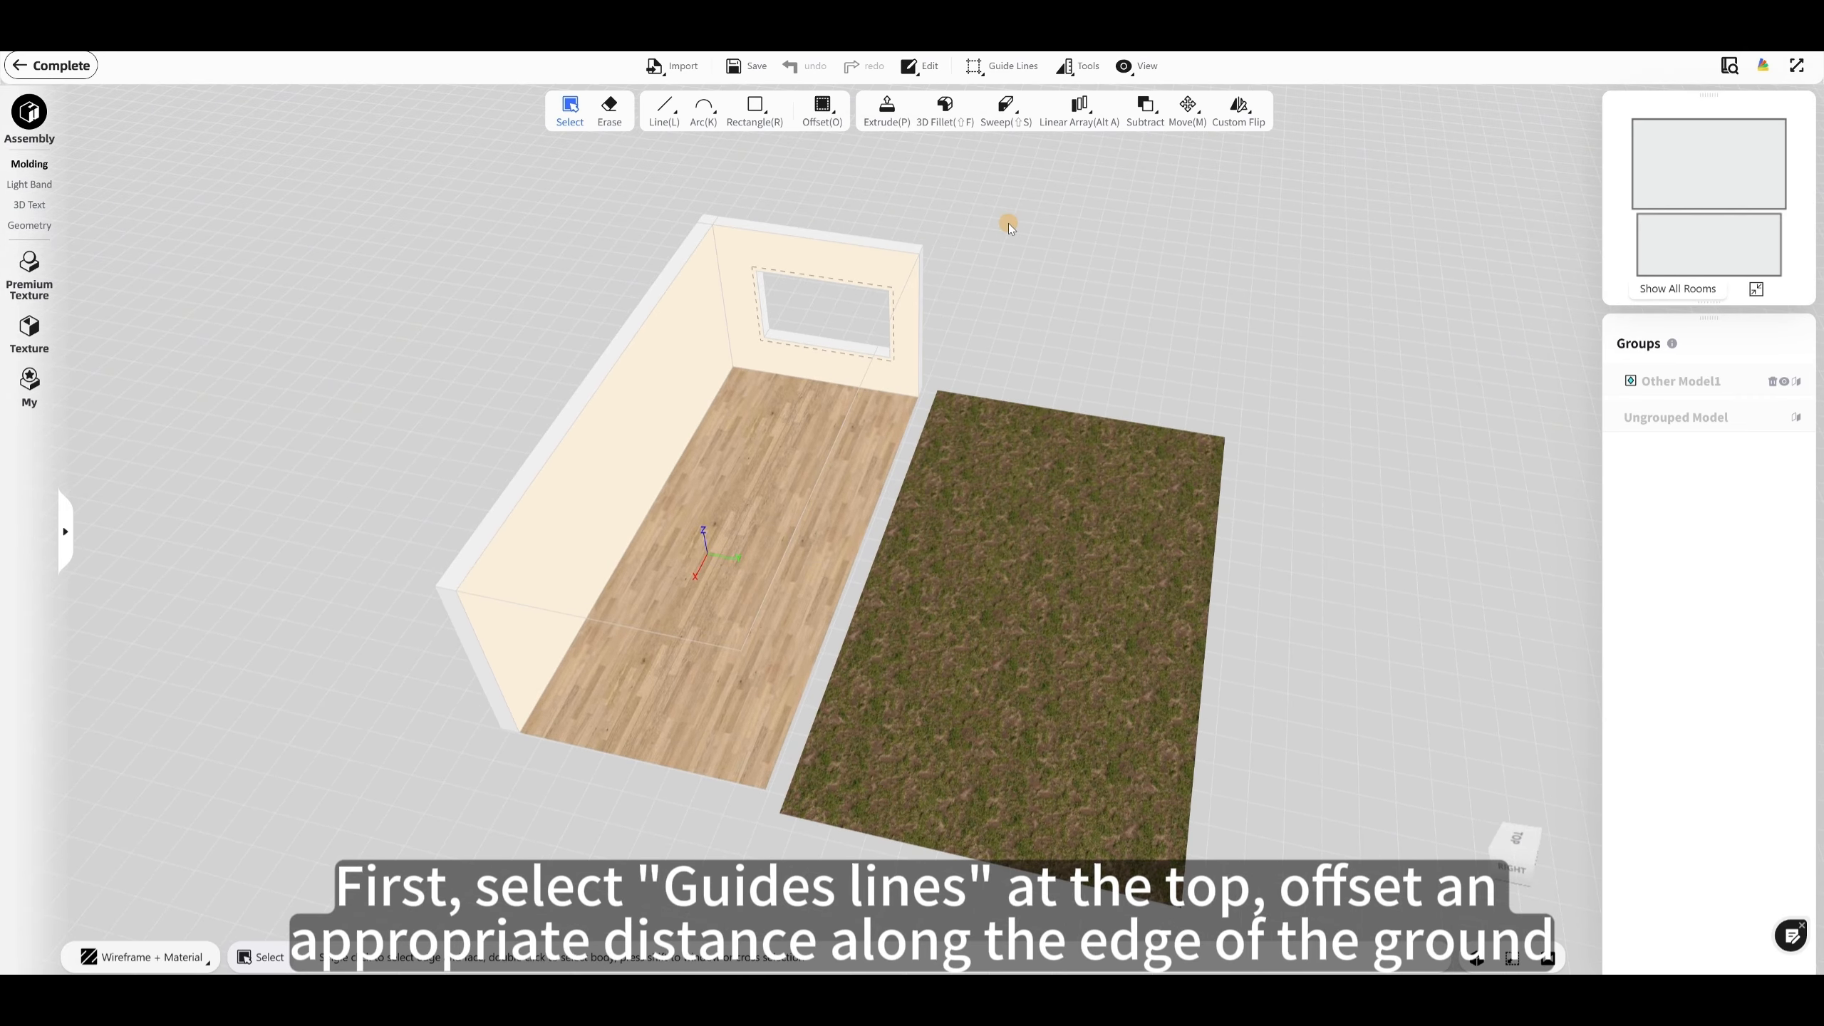
pyautogui.moveTo(1009, 223); pyautogui.dragTo(1486, 553)
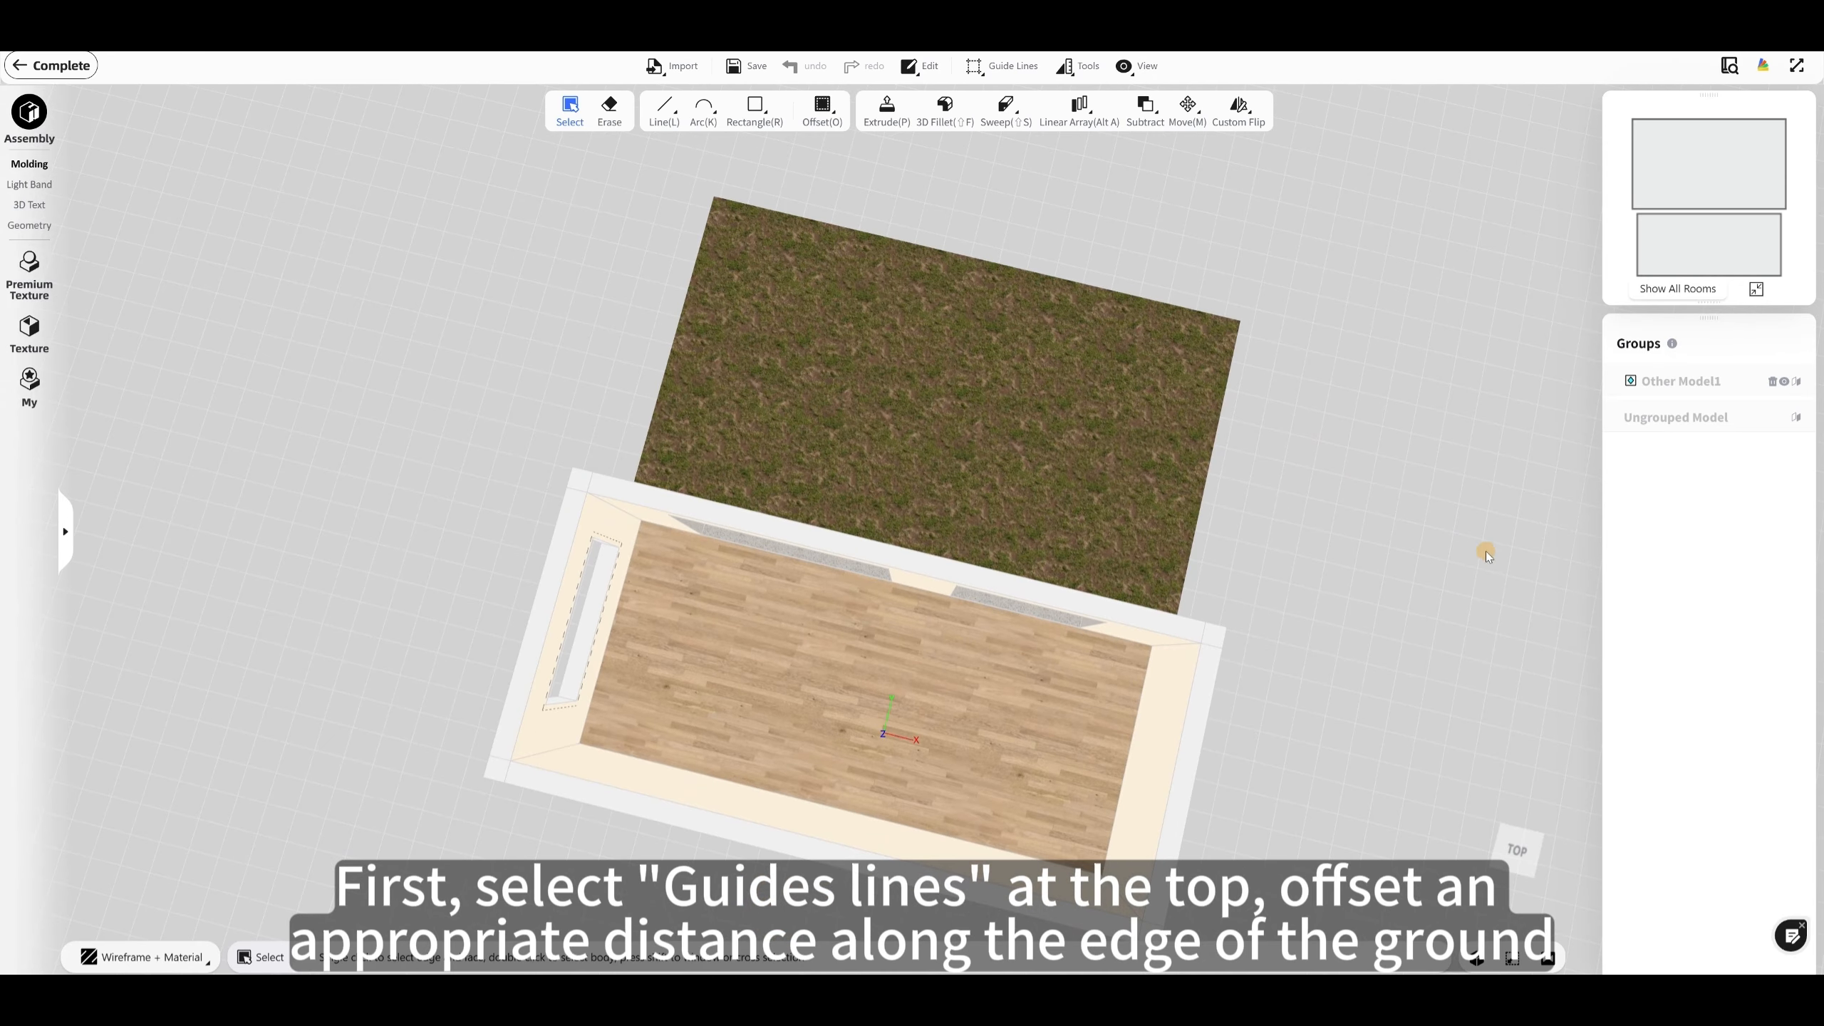
pyautogui.click(1002, 65)
pyautogui.click(1005, 110)
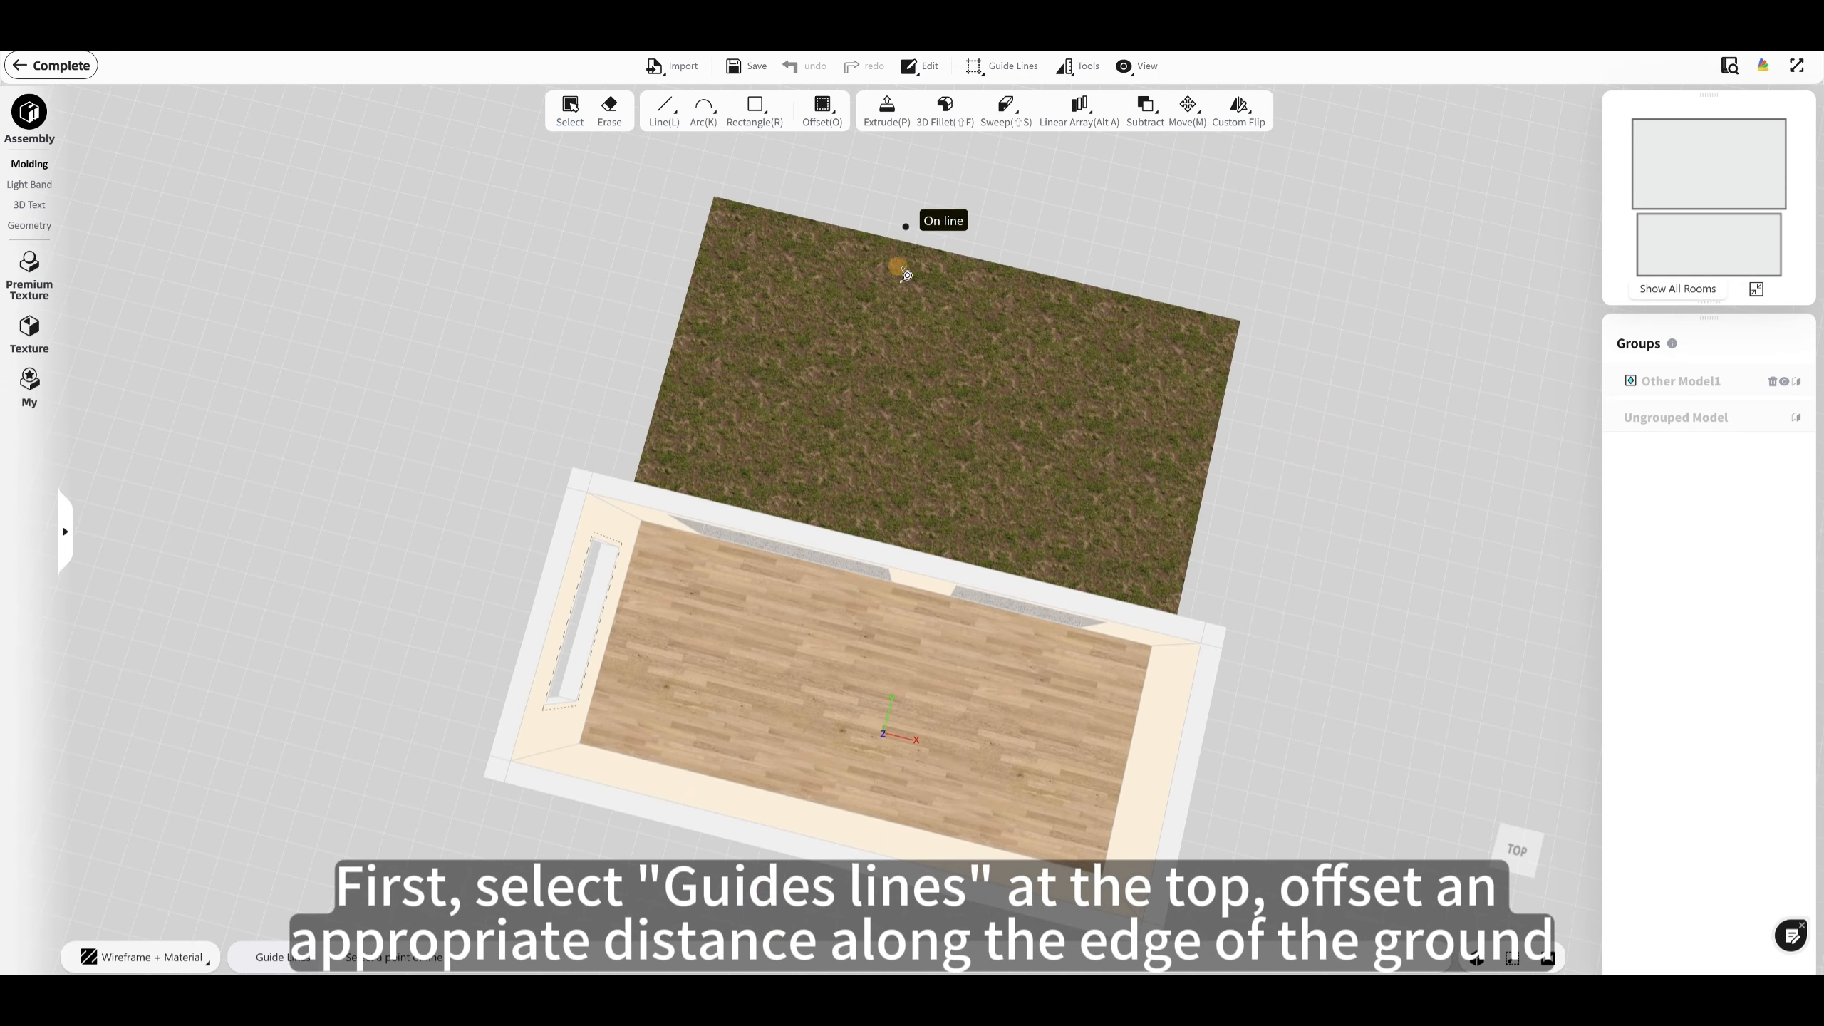
pyautogui.moveTo(904, 224); pyautogui.dragTo(595, 480, button='right')
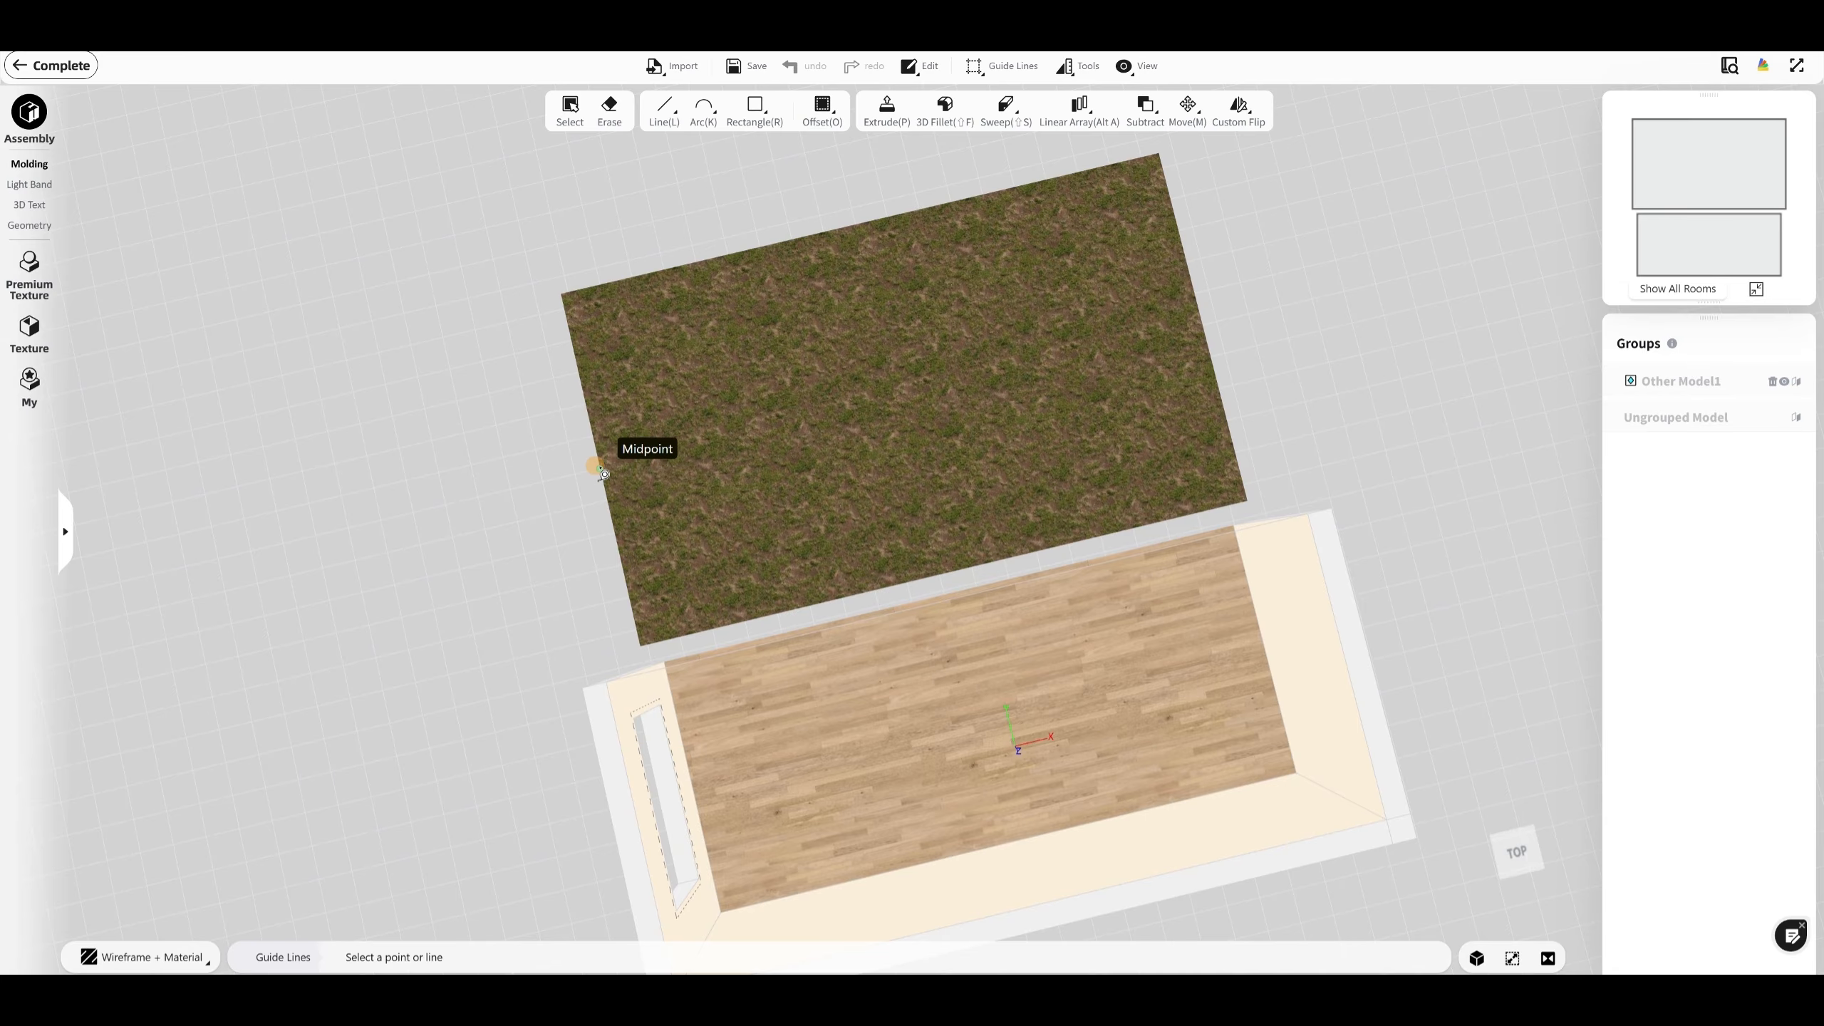
pyautogui.click(601, 471)
pyautogui.write('300')
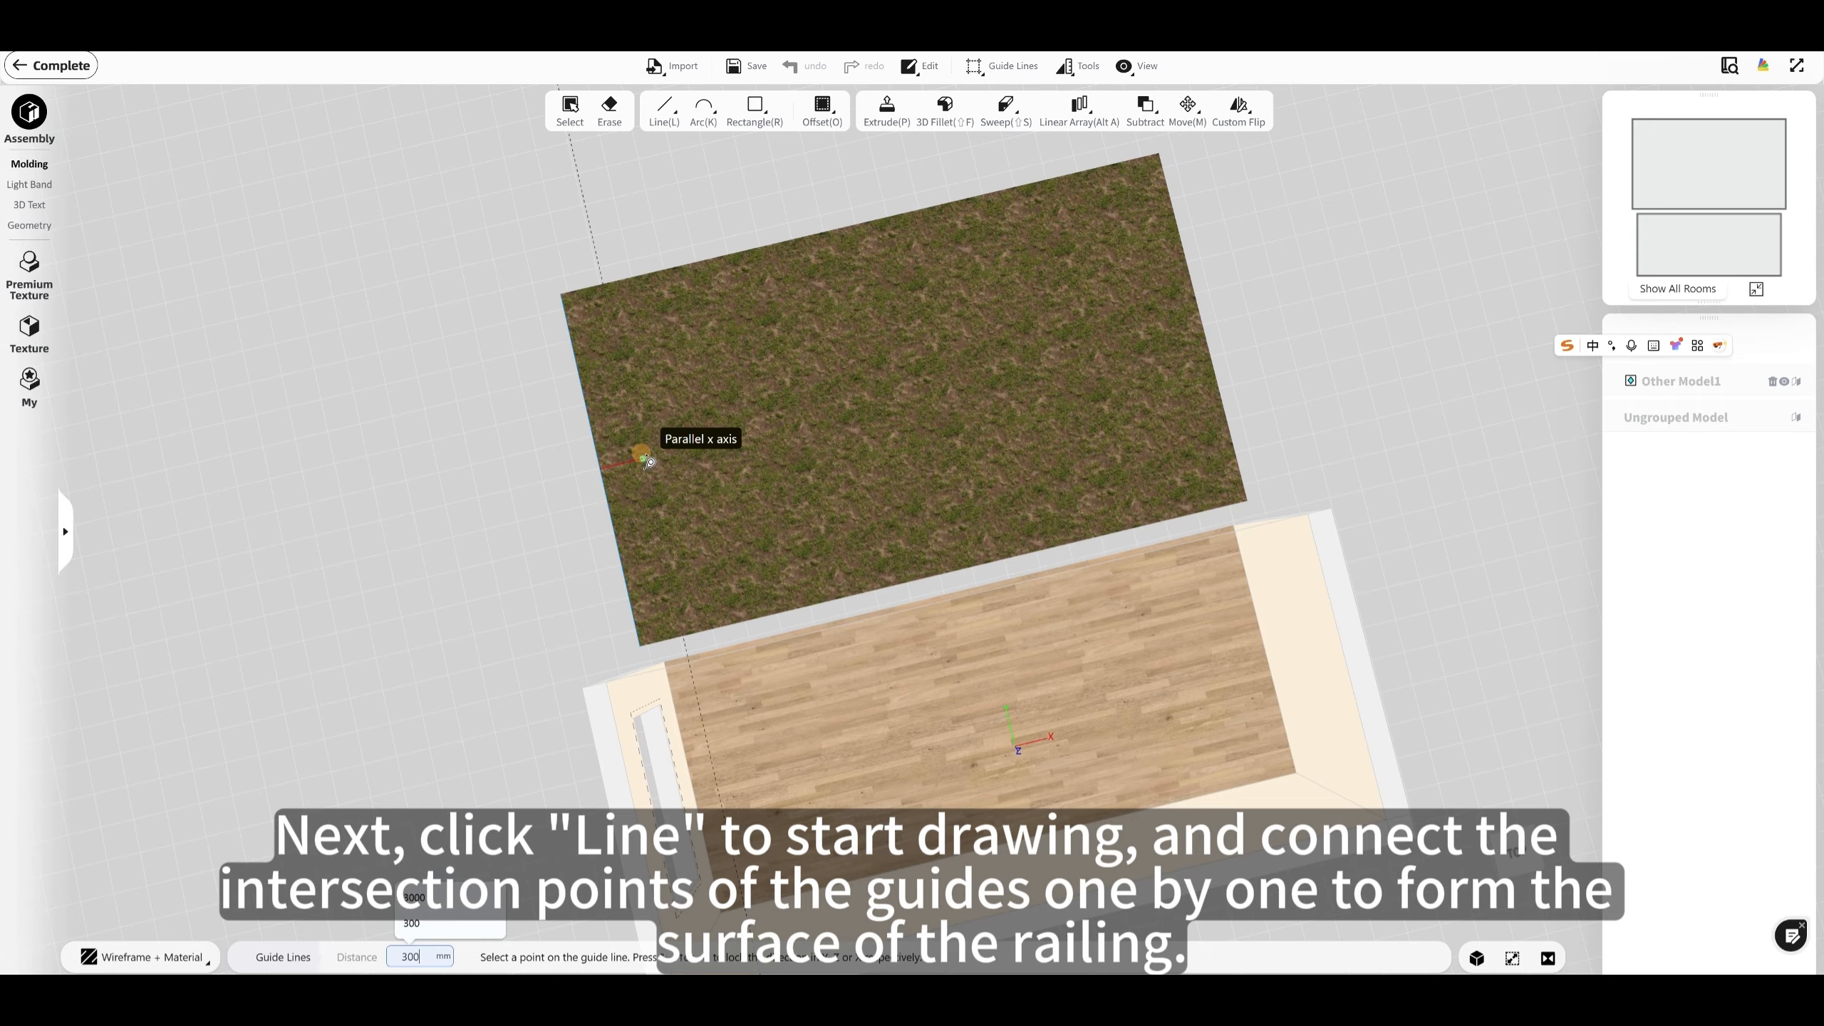
pyautogui.press('Return')
# Step: Place guide lines 300 mm inside the lawn's long outer edge and its remaining short edge
pyautogui.click(722, 256)
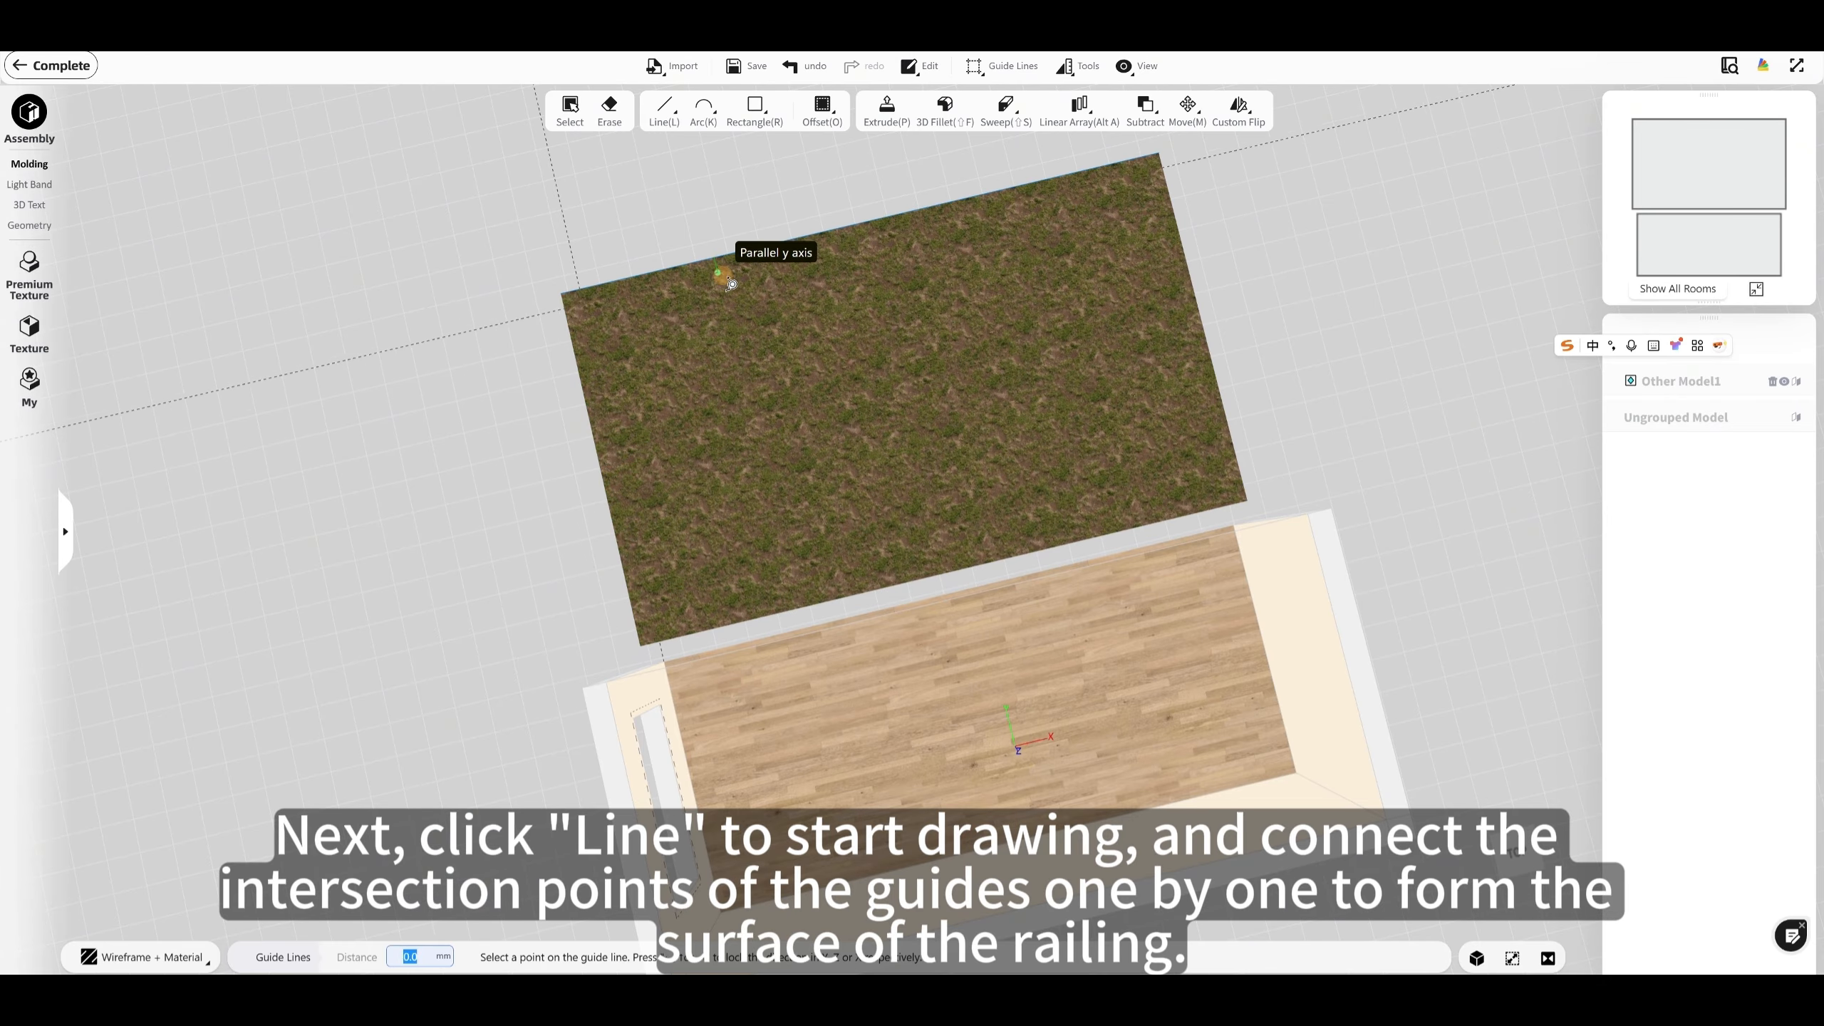
pyautogui.write('300')
pyautogui.press('Return')
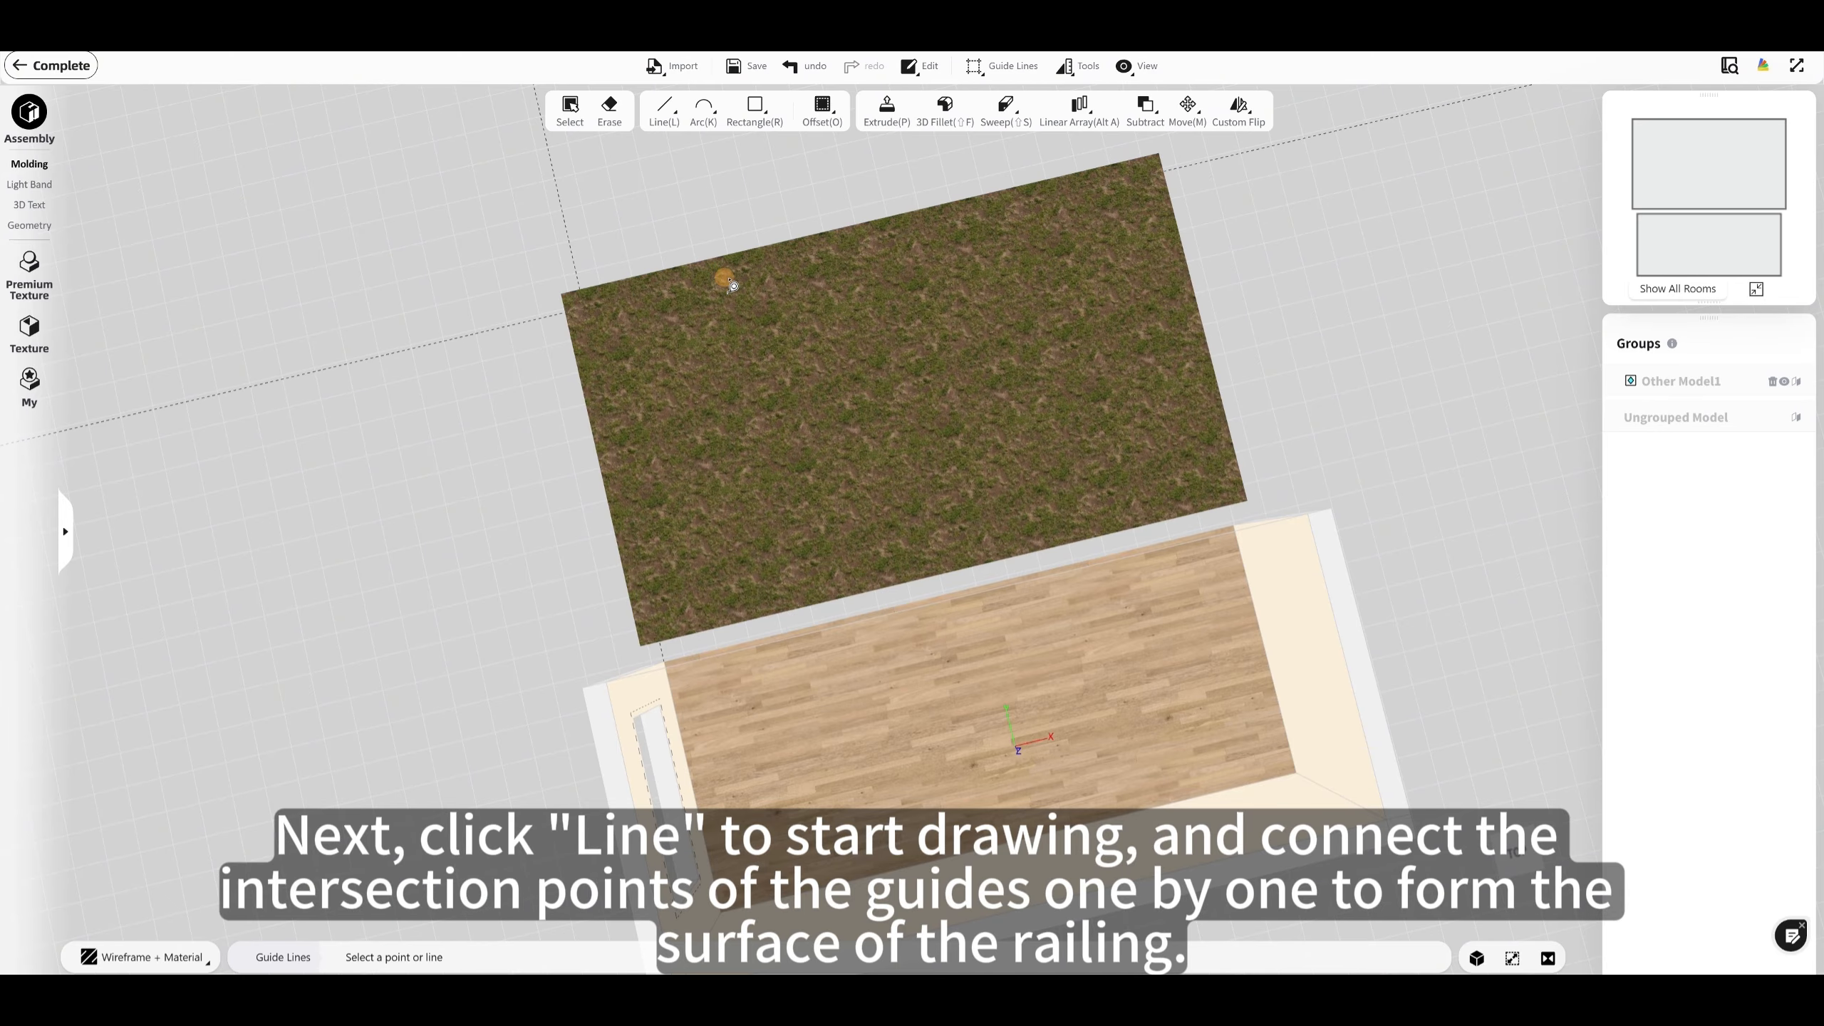
pyautogui.click(1193, 273)
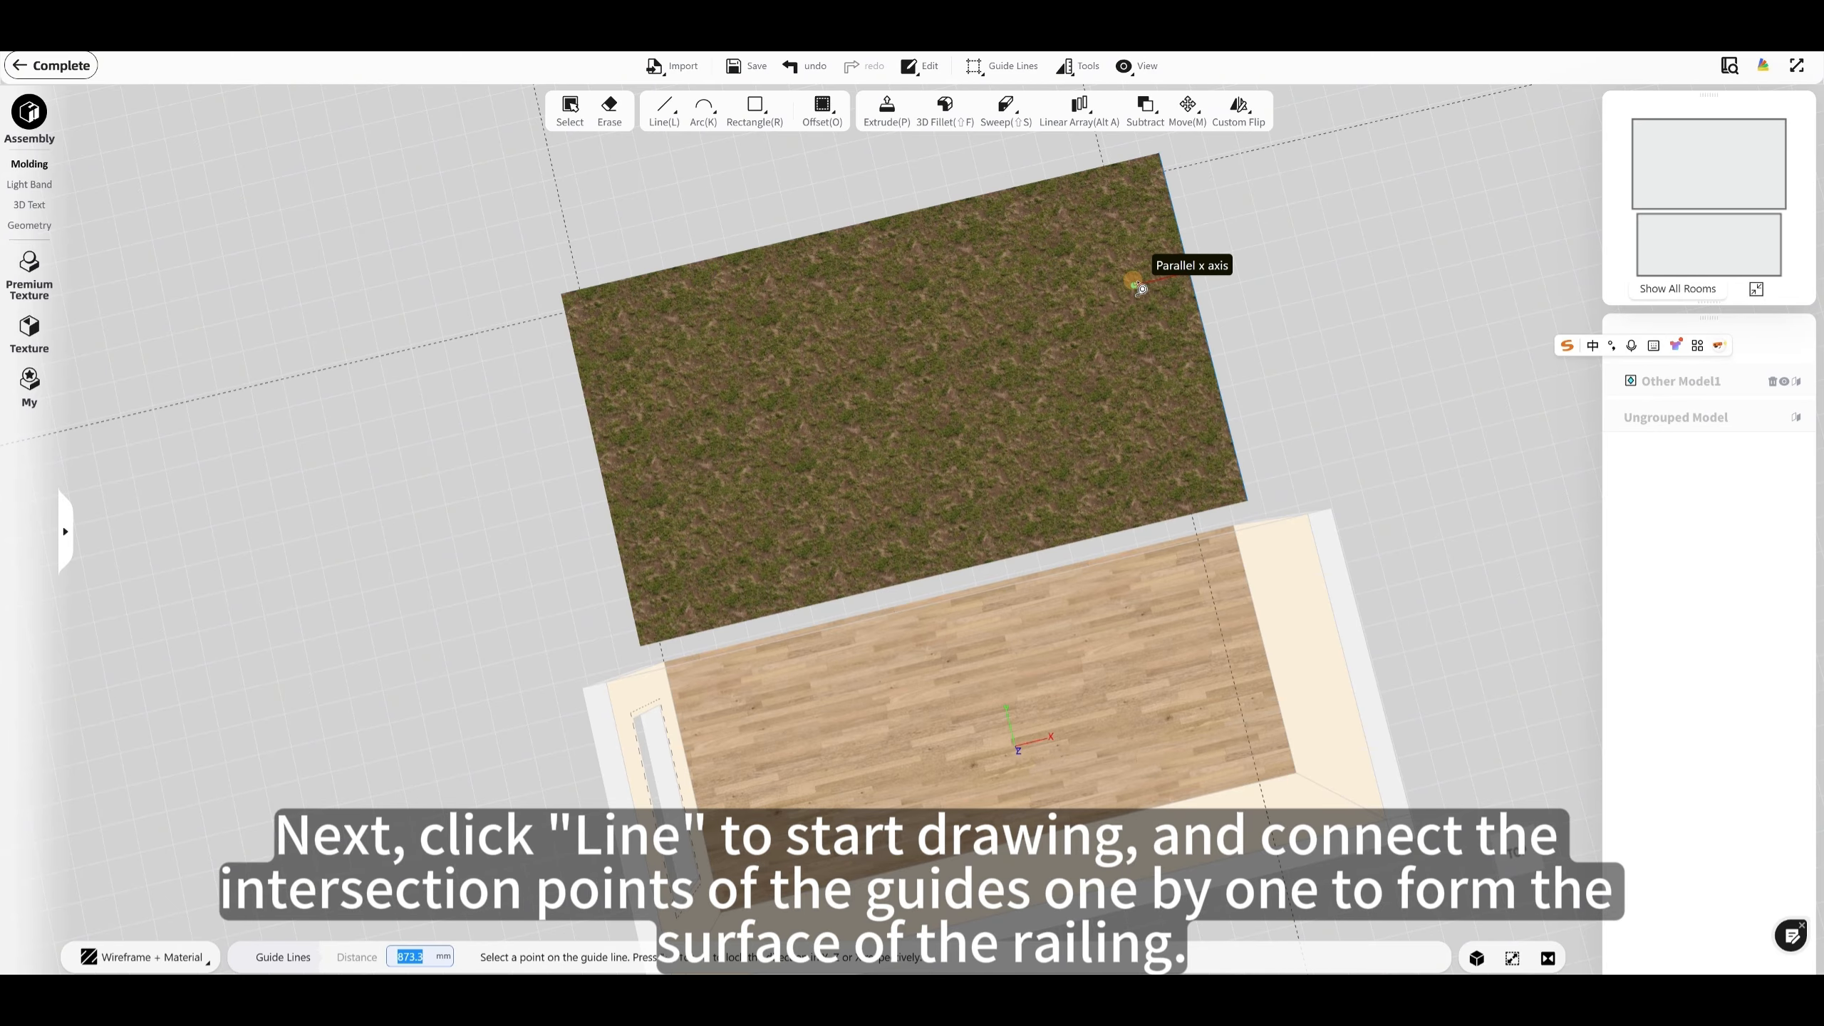
pyautogui.write('300')
pyautogui.press('Return')
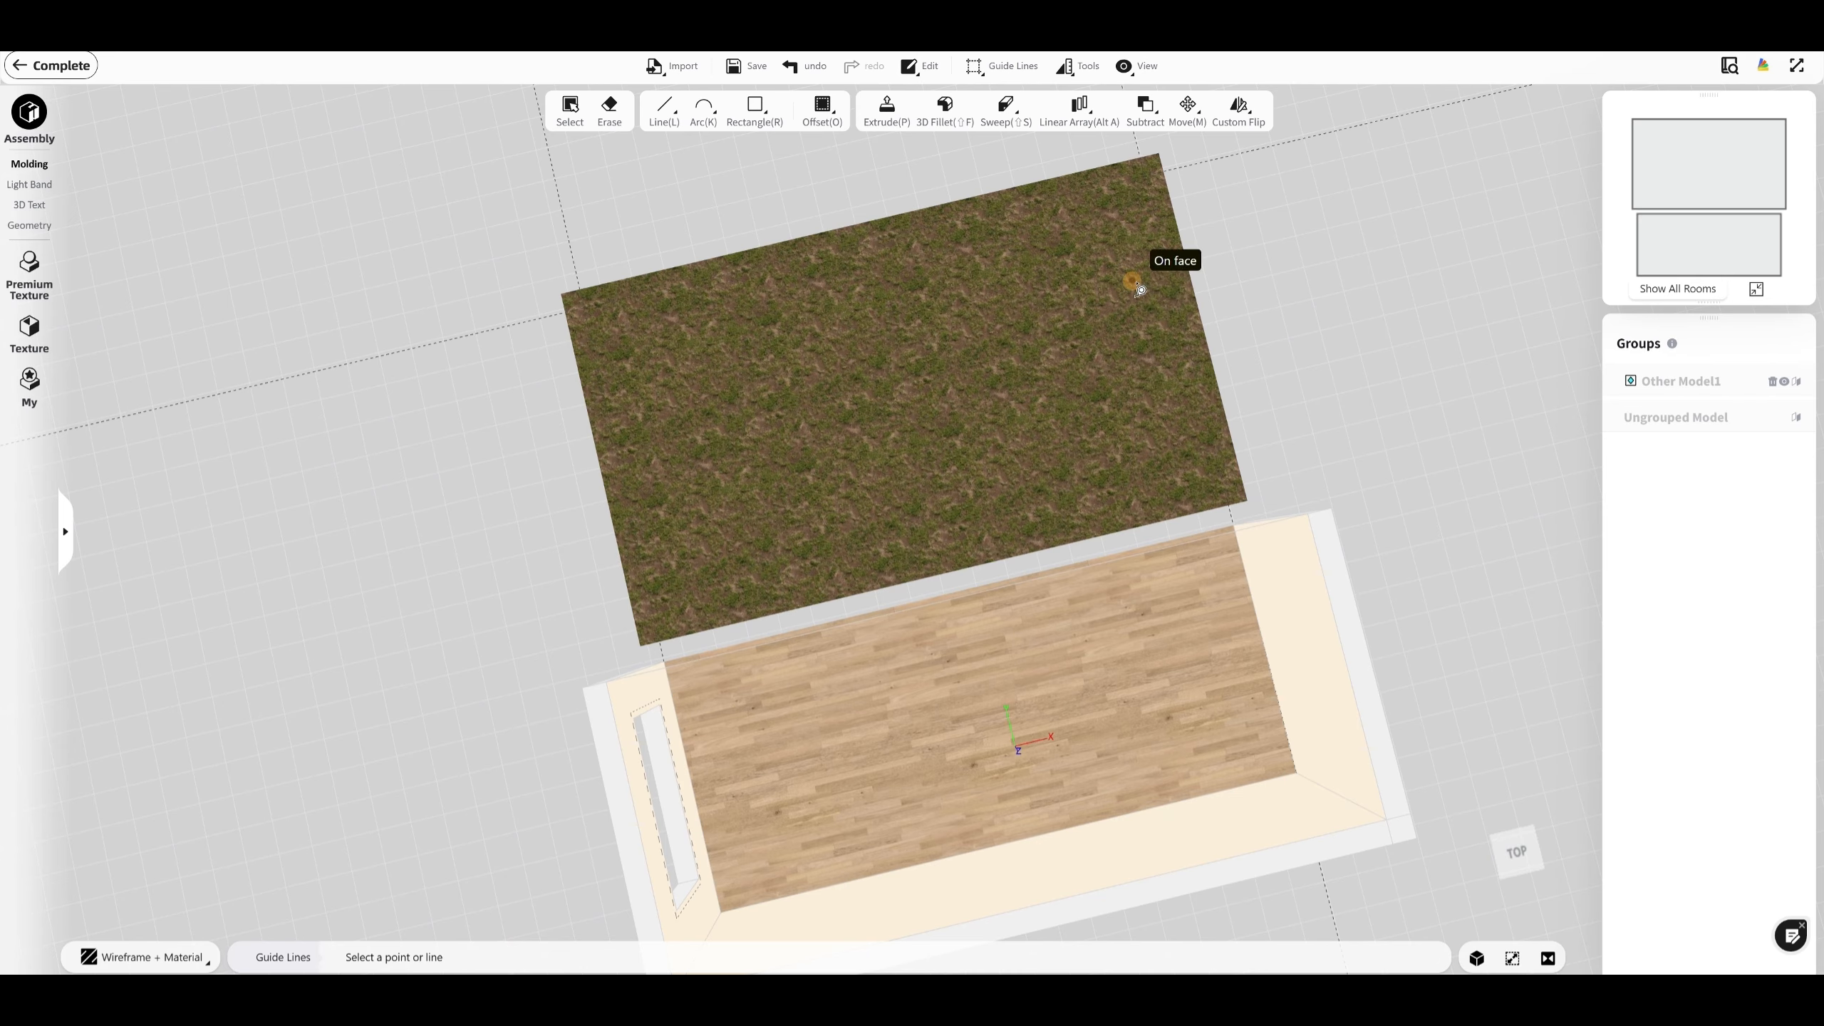
# Step: Draw a closed U-shaped railing outline with lines through the guide intersections and the lawn's outer corners
pyautogui.moveTo(939, 356); pyautogui.dragTo(912, 396, button='middle')
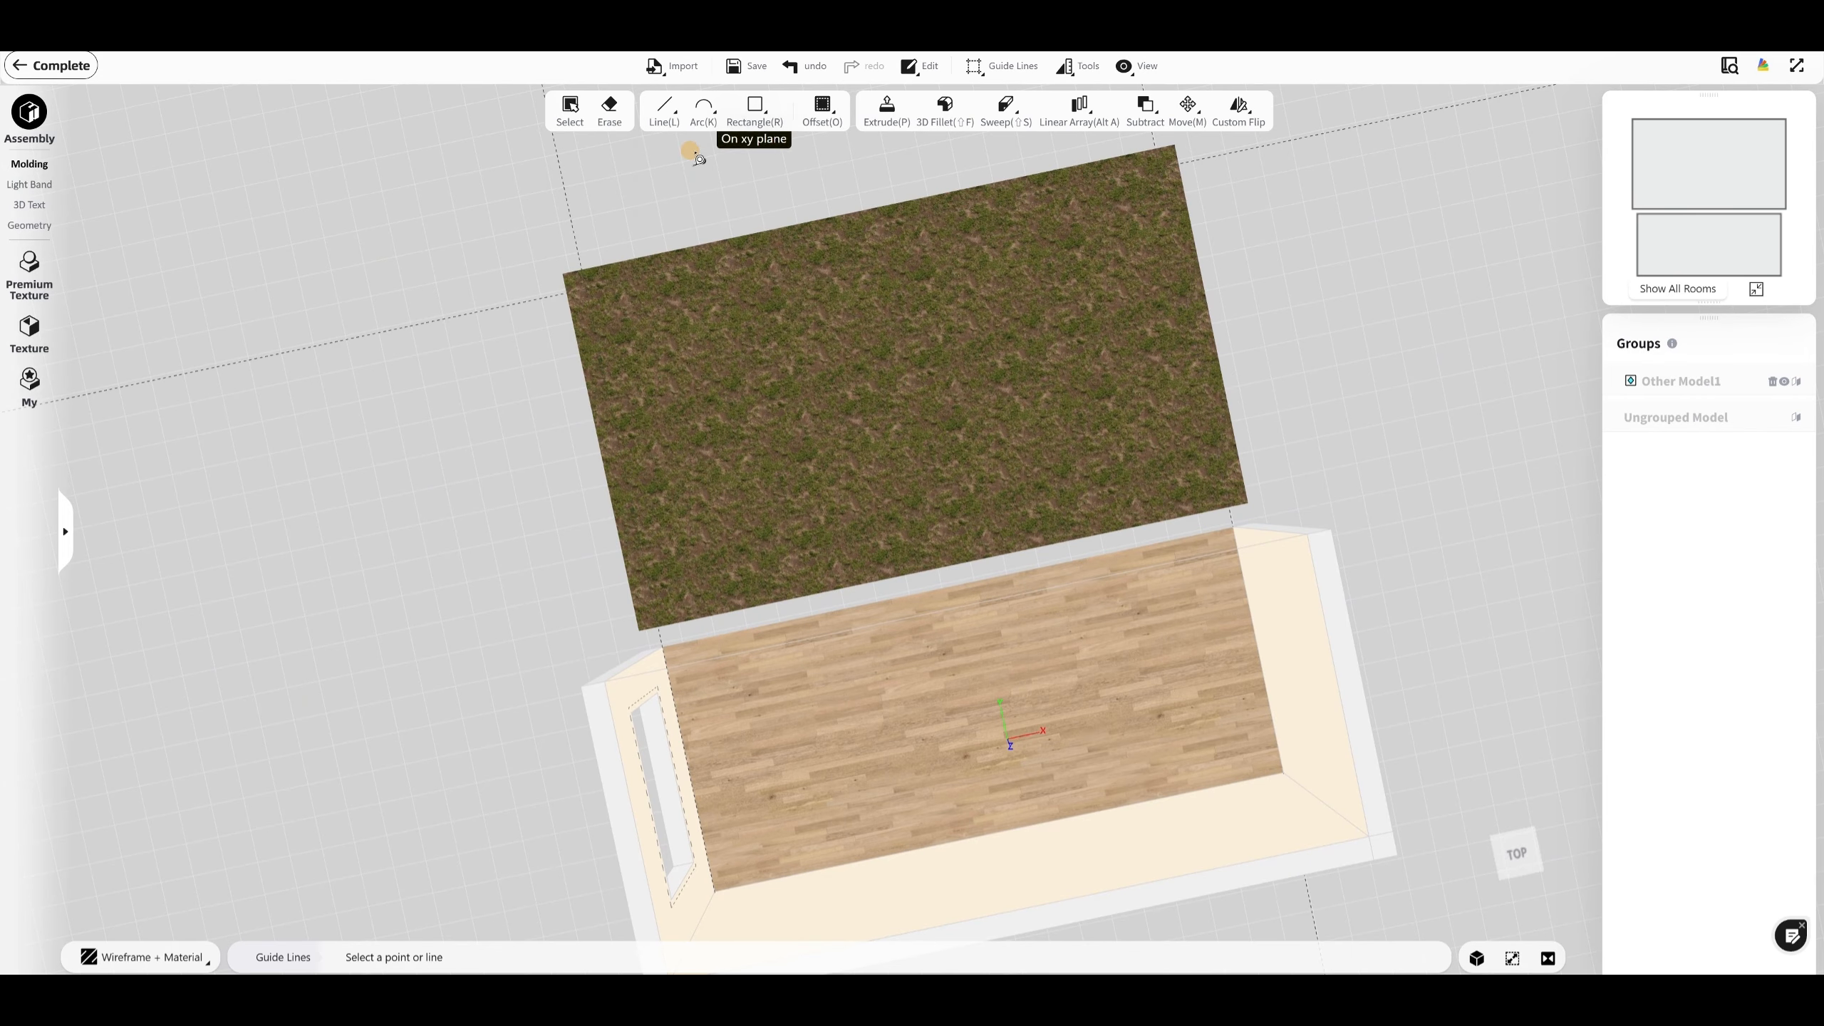
pyautogui.click(664, 109)
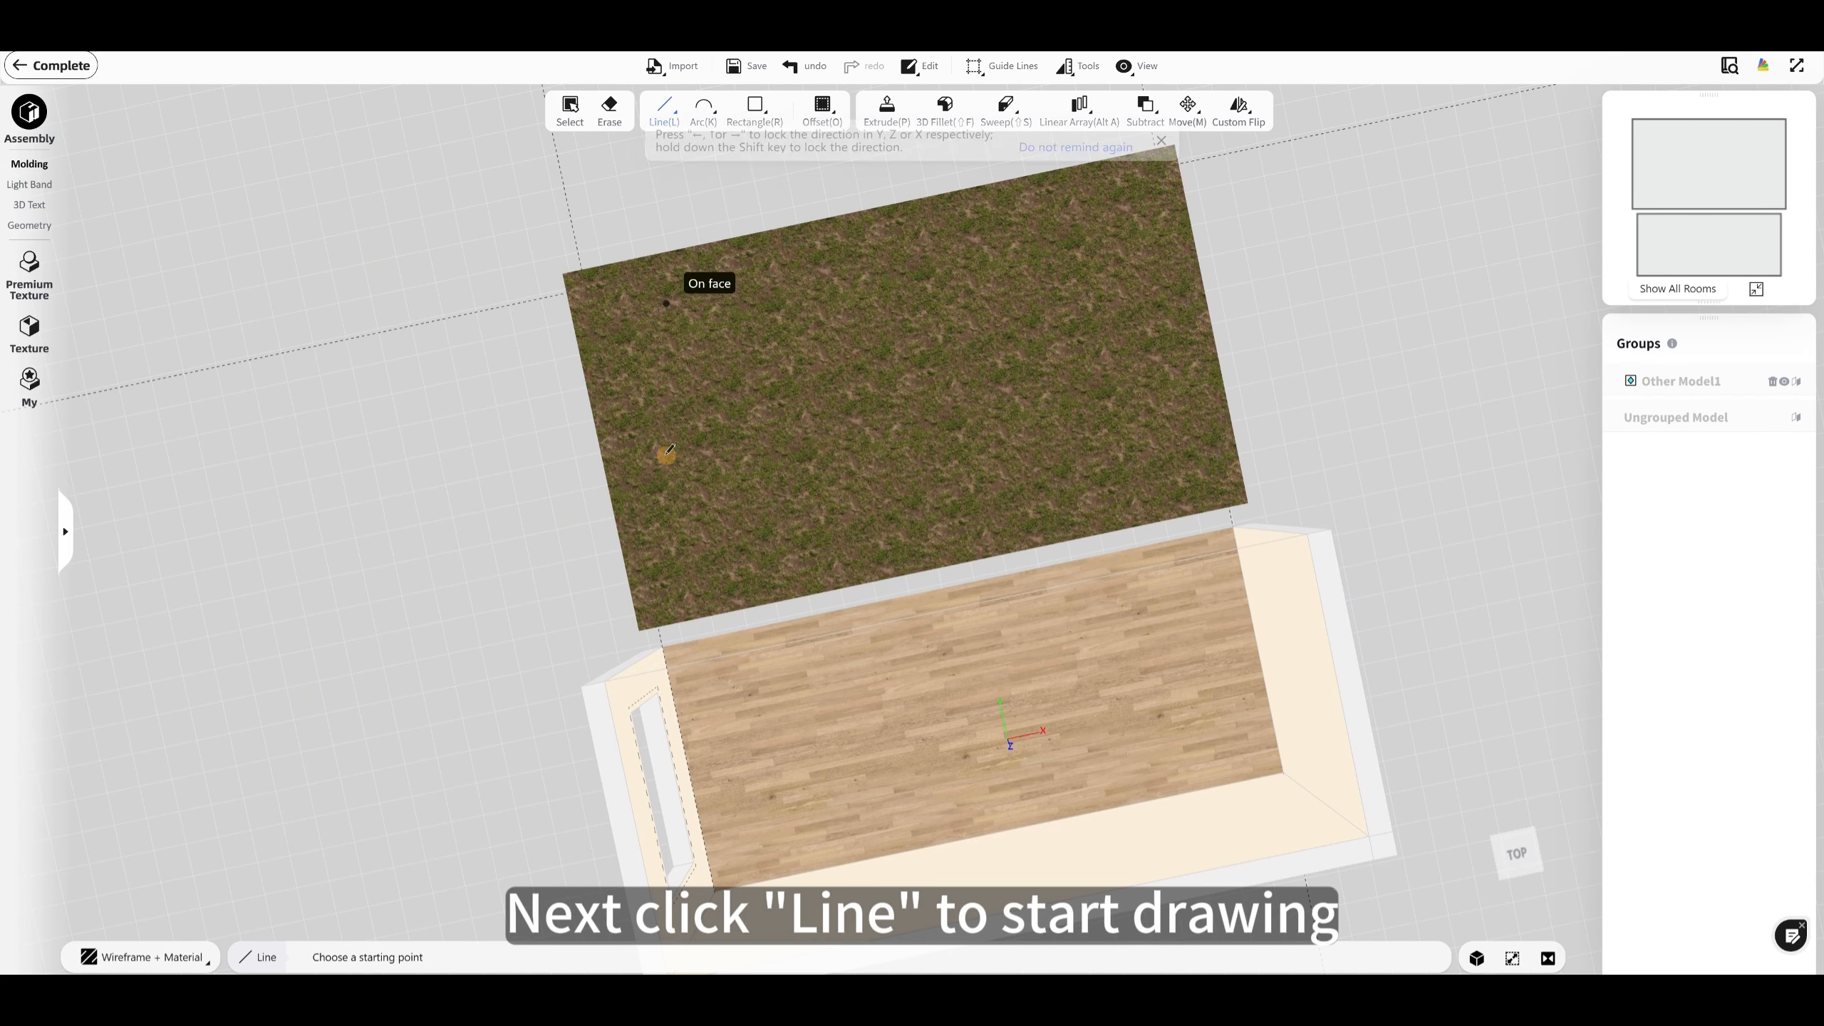
pyautogui.click(658, 627)
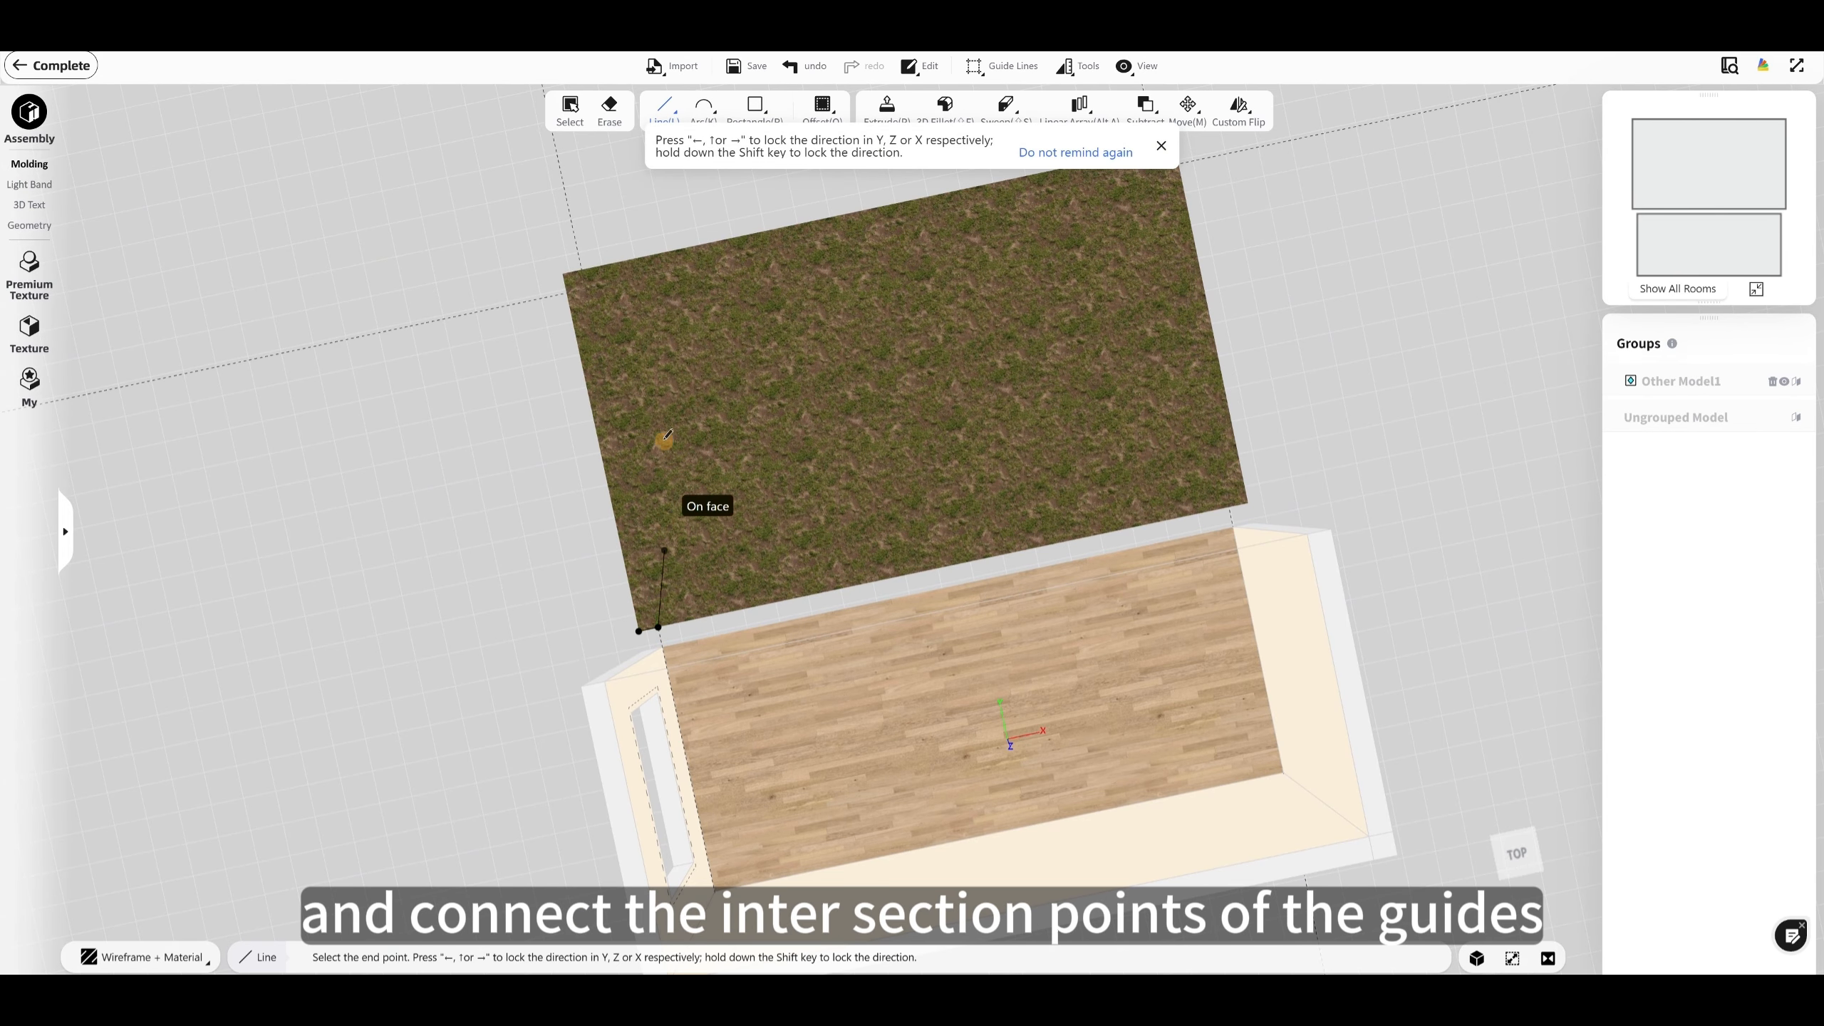
pyautogui.click(586, 288)
pyautogui.click(1160, 169)
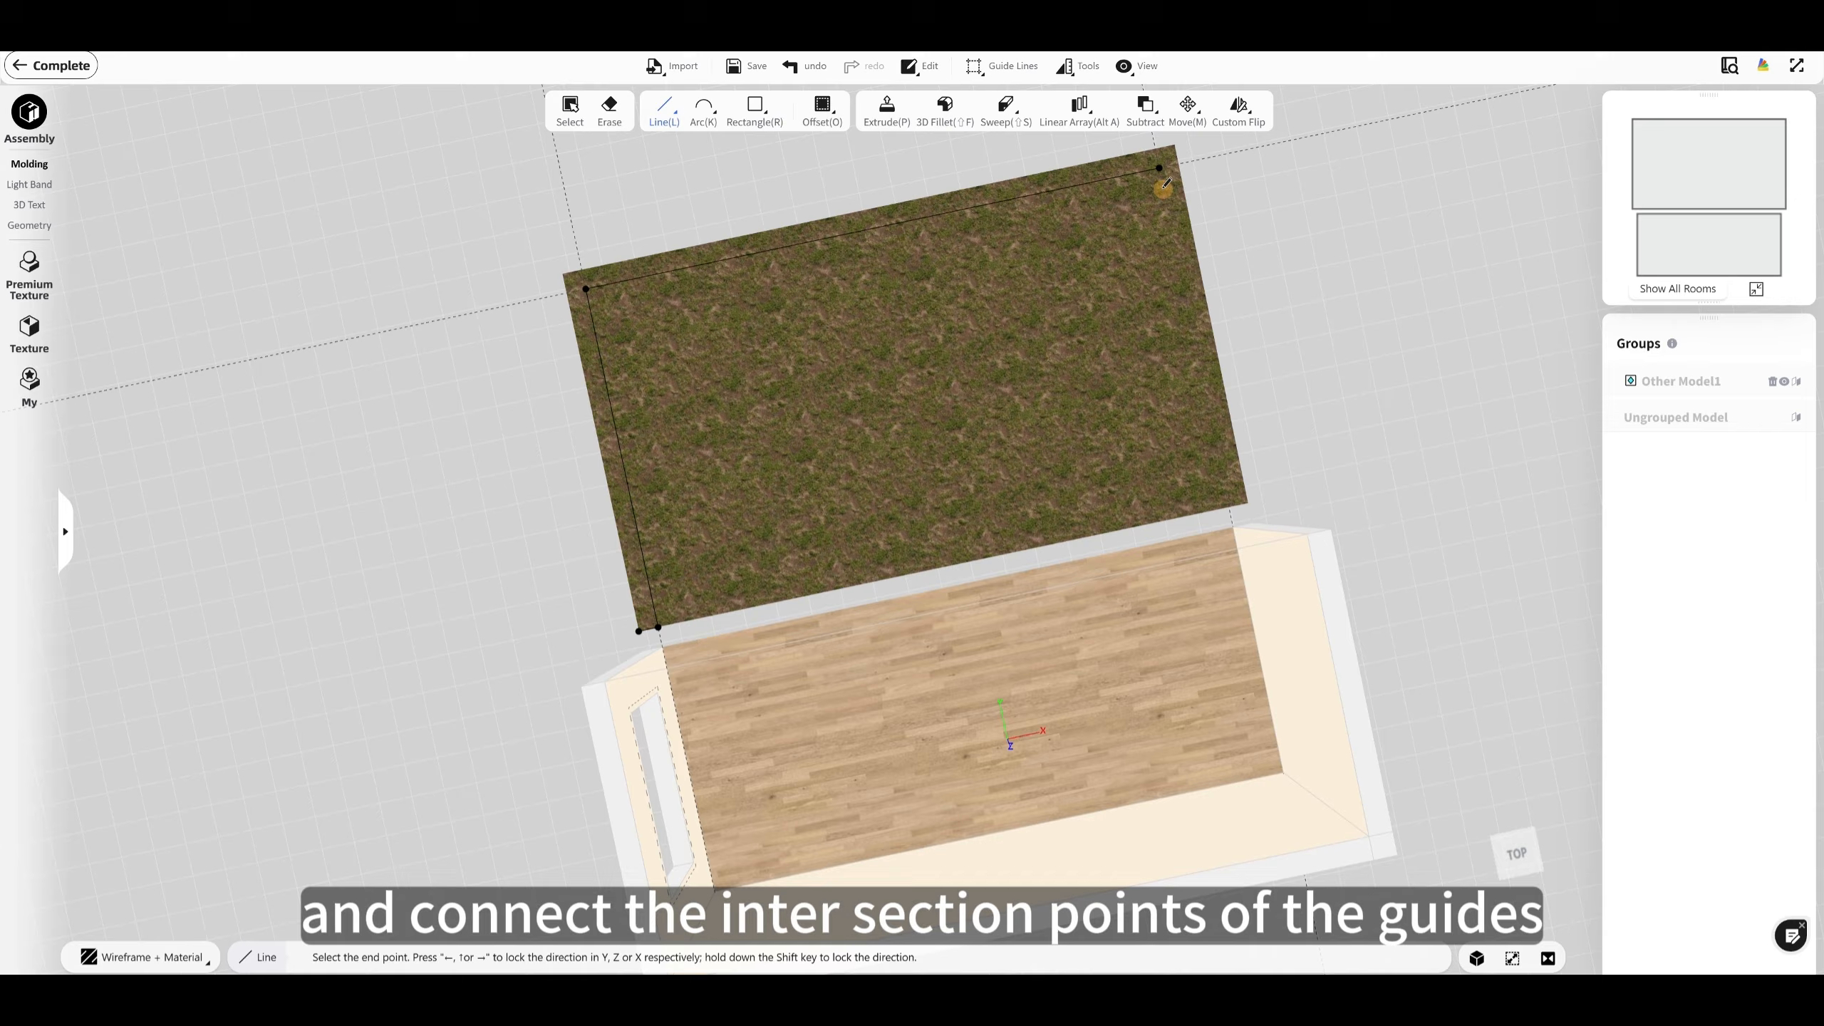
pyautogui.click(1226, 506)
pyautogui.click(1250, 502)
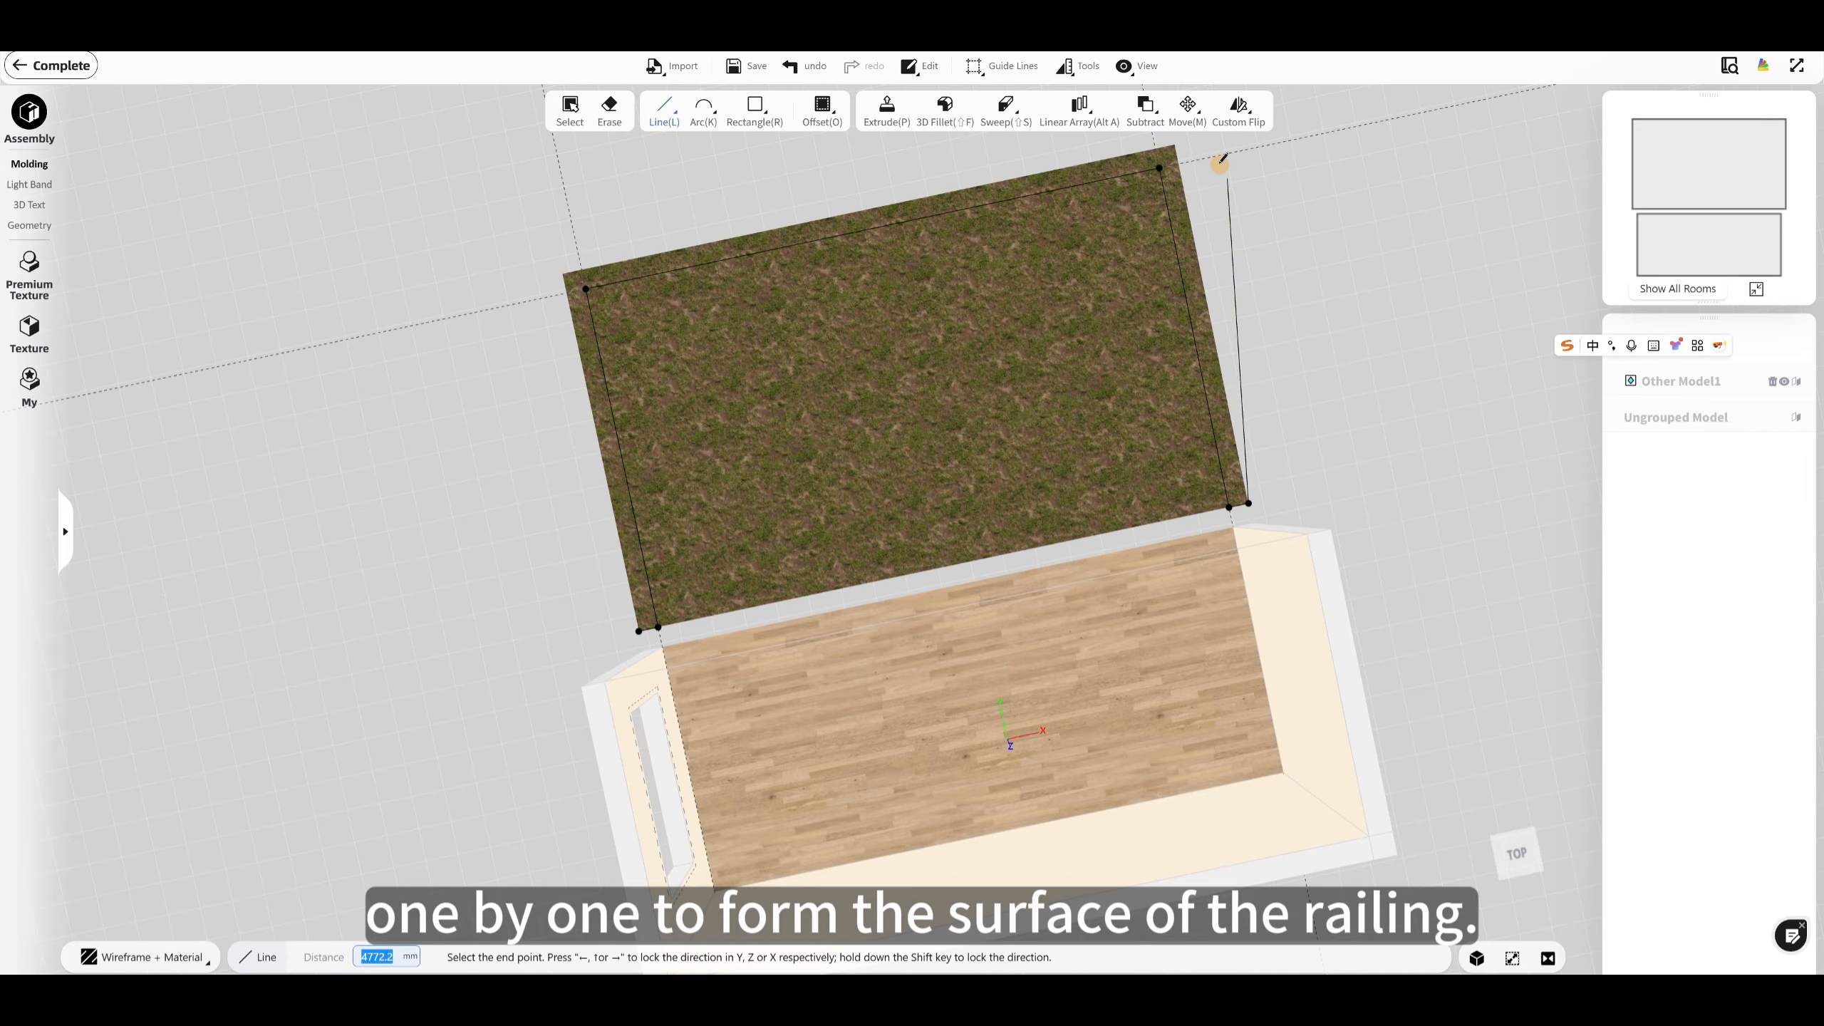
pyautogui.click(1175, 144)
pyautogui.click(563, 273)
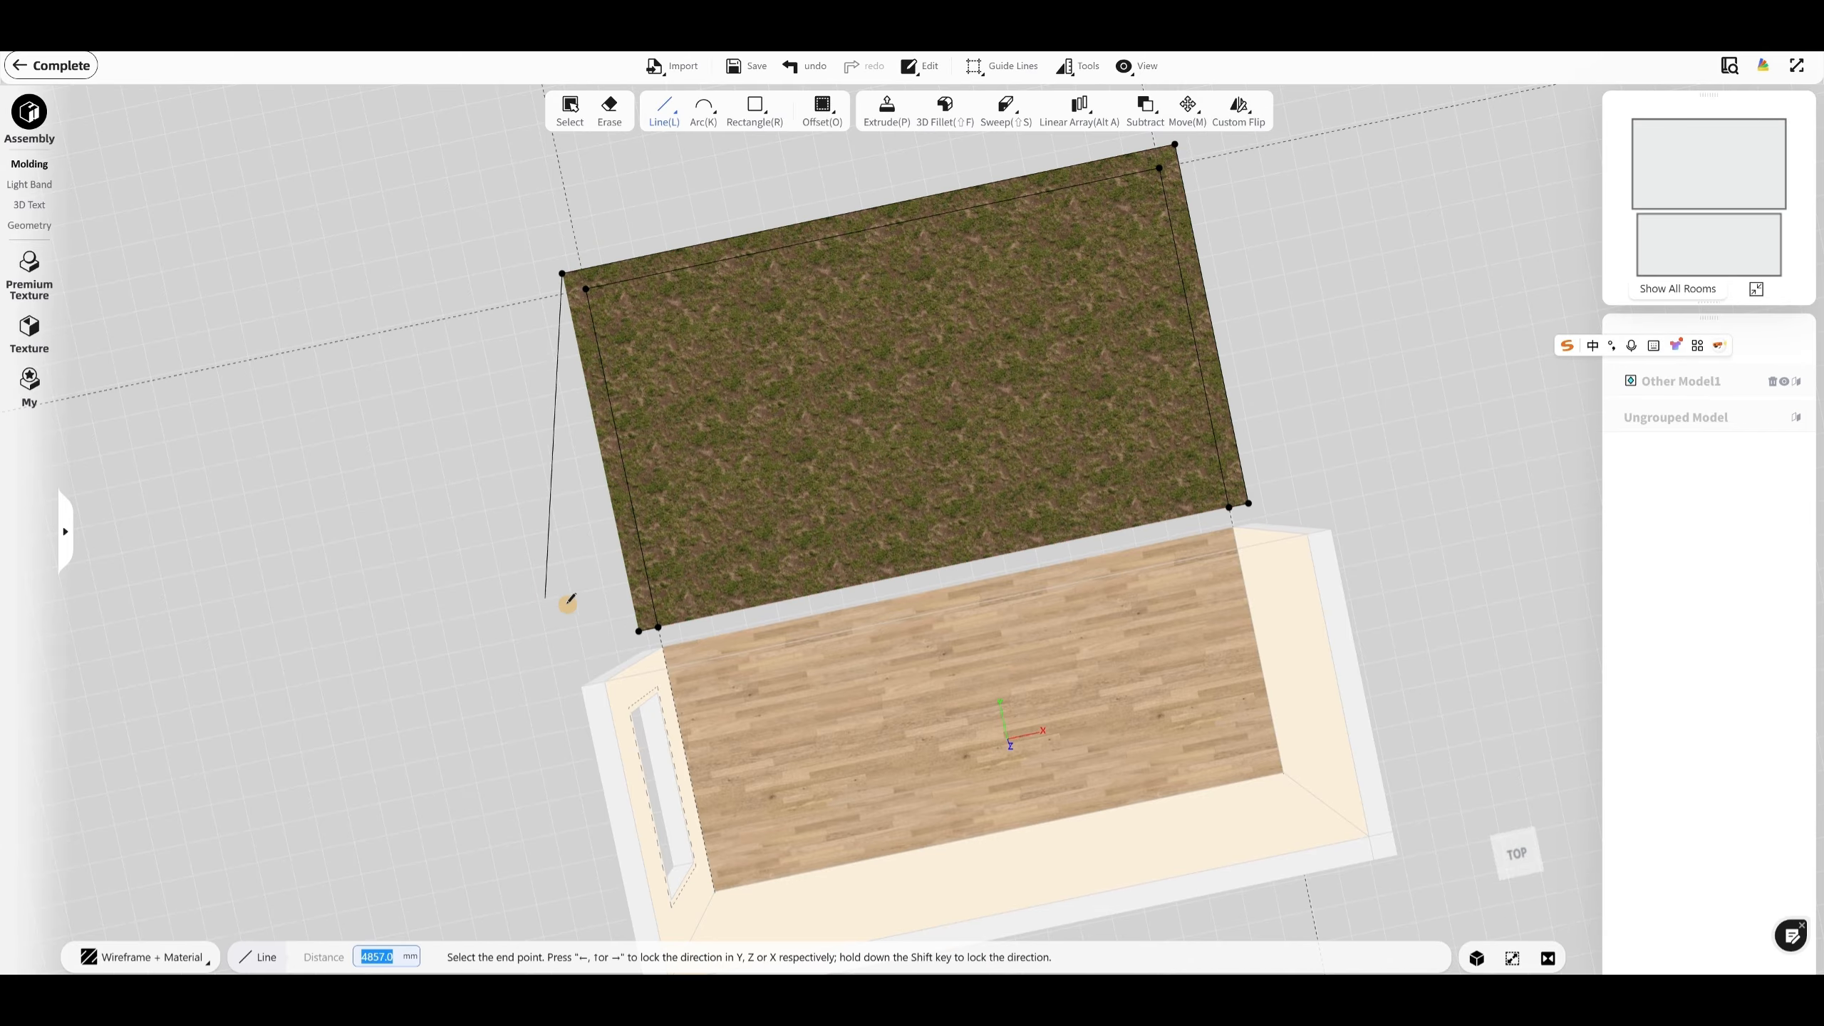
pyautogui.click(639, 631)
pyautogui.click(657, 627)
# Step: Extrude the U-shaped railing face upward 1200 mm and turn the whole railing body into a component
pyautogui.moveTo(890, 486); pyautogui.dragTo(287, 302, button='middle')
pyautogui.click(887, 111)
pyautogui.moveTo(1207, 483); pyautogui.dragTo(1005, 445, button='middle')
pyautogui.click(1135, 546)
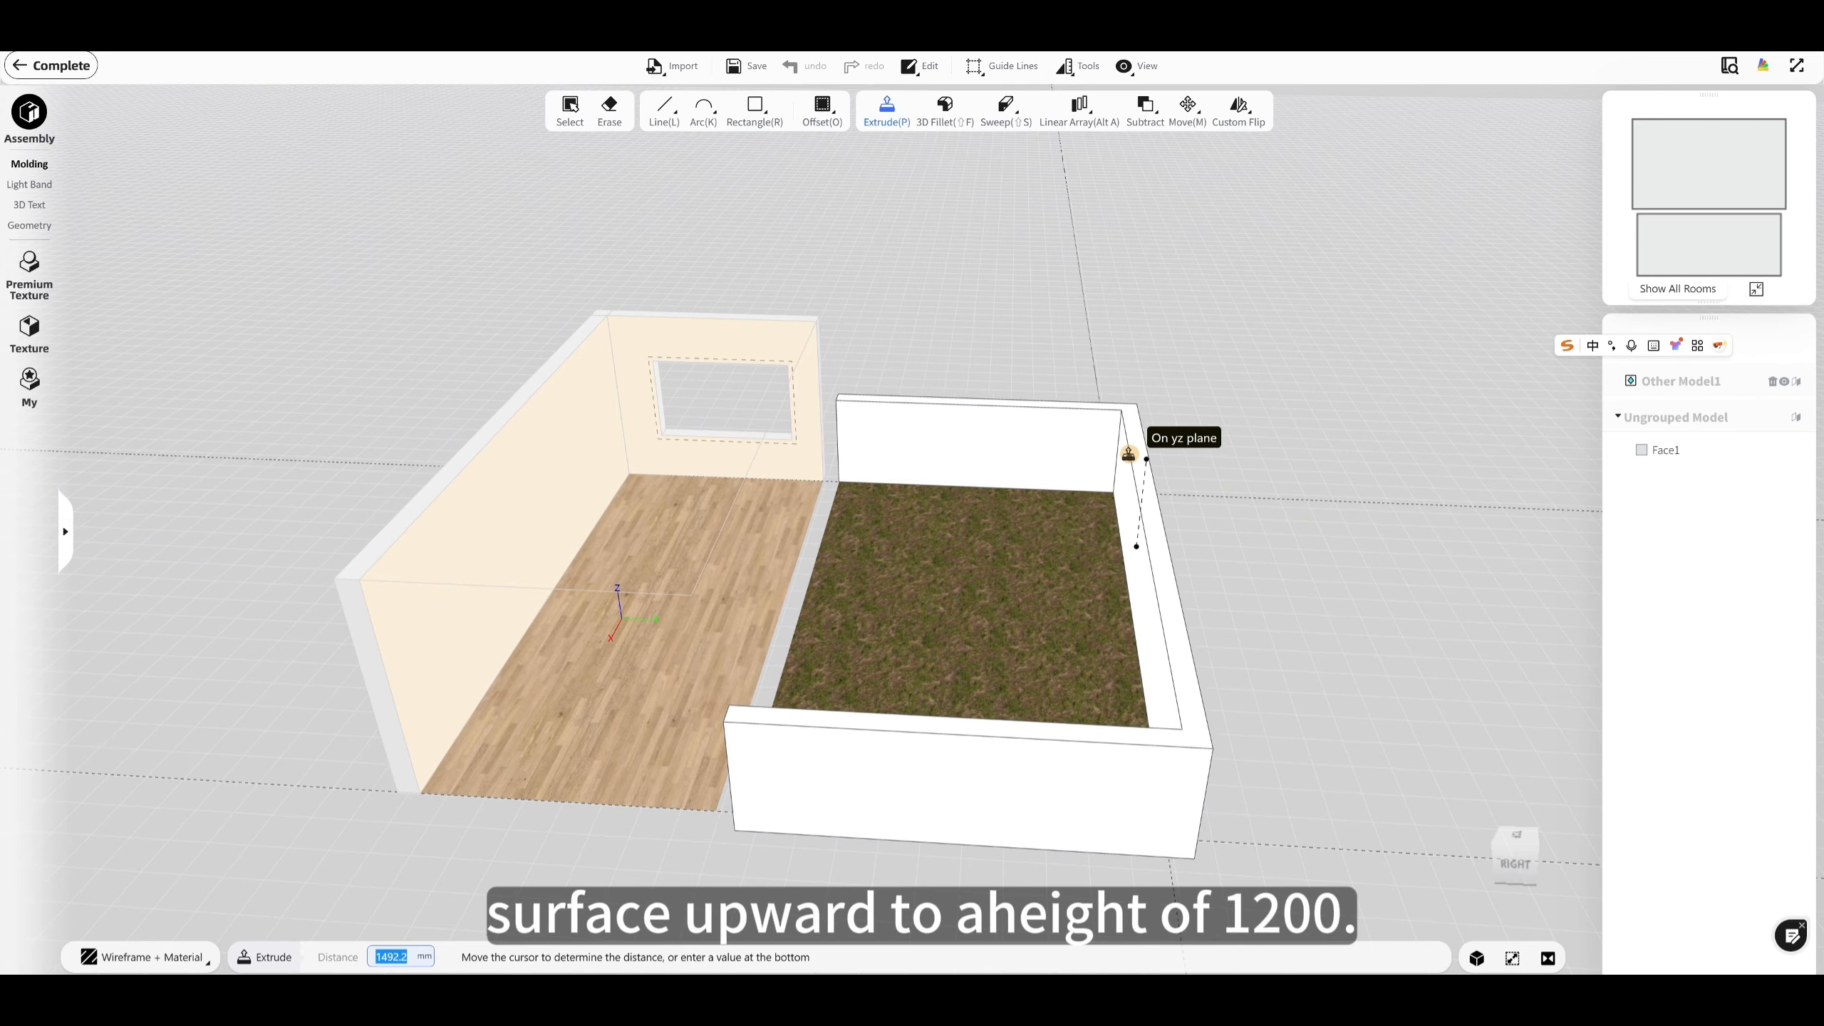
pyautogui.write('1200')
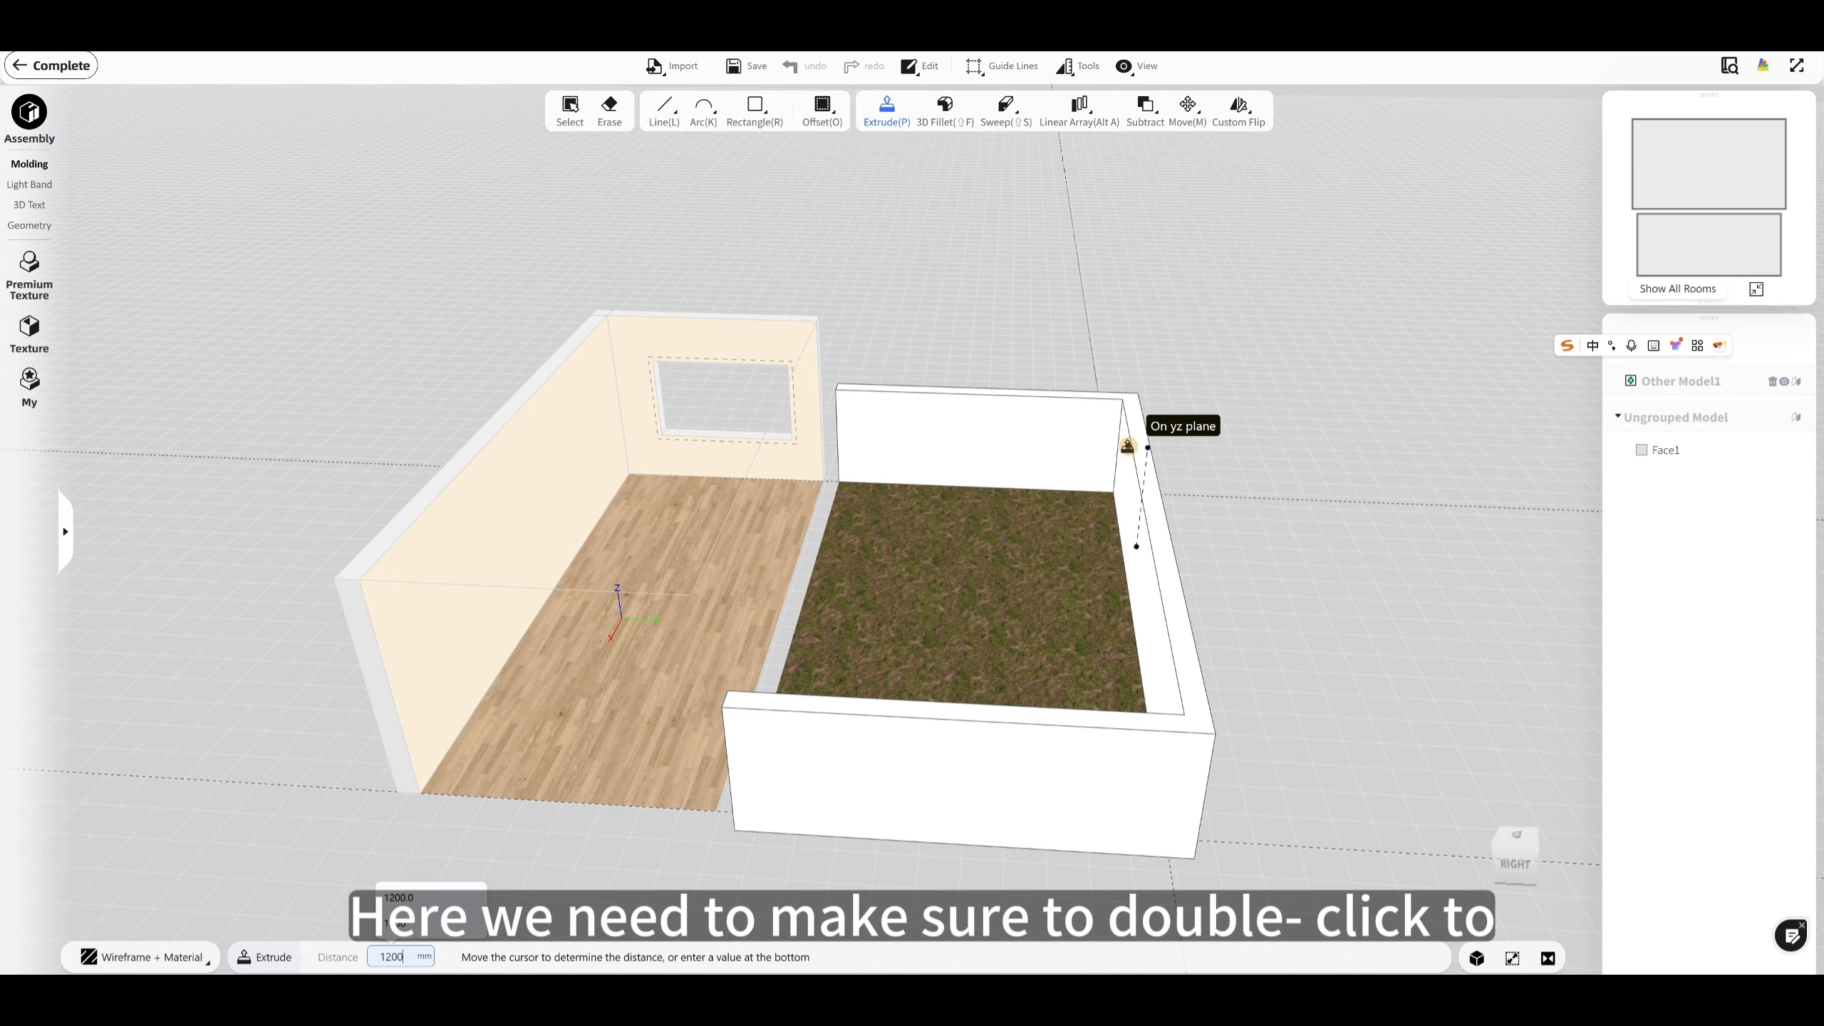
pyautogui.press('Return')
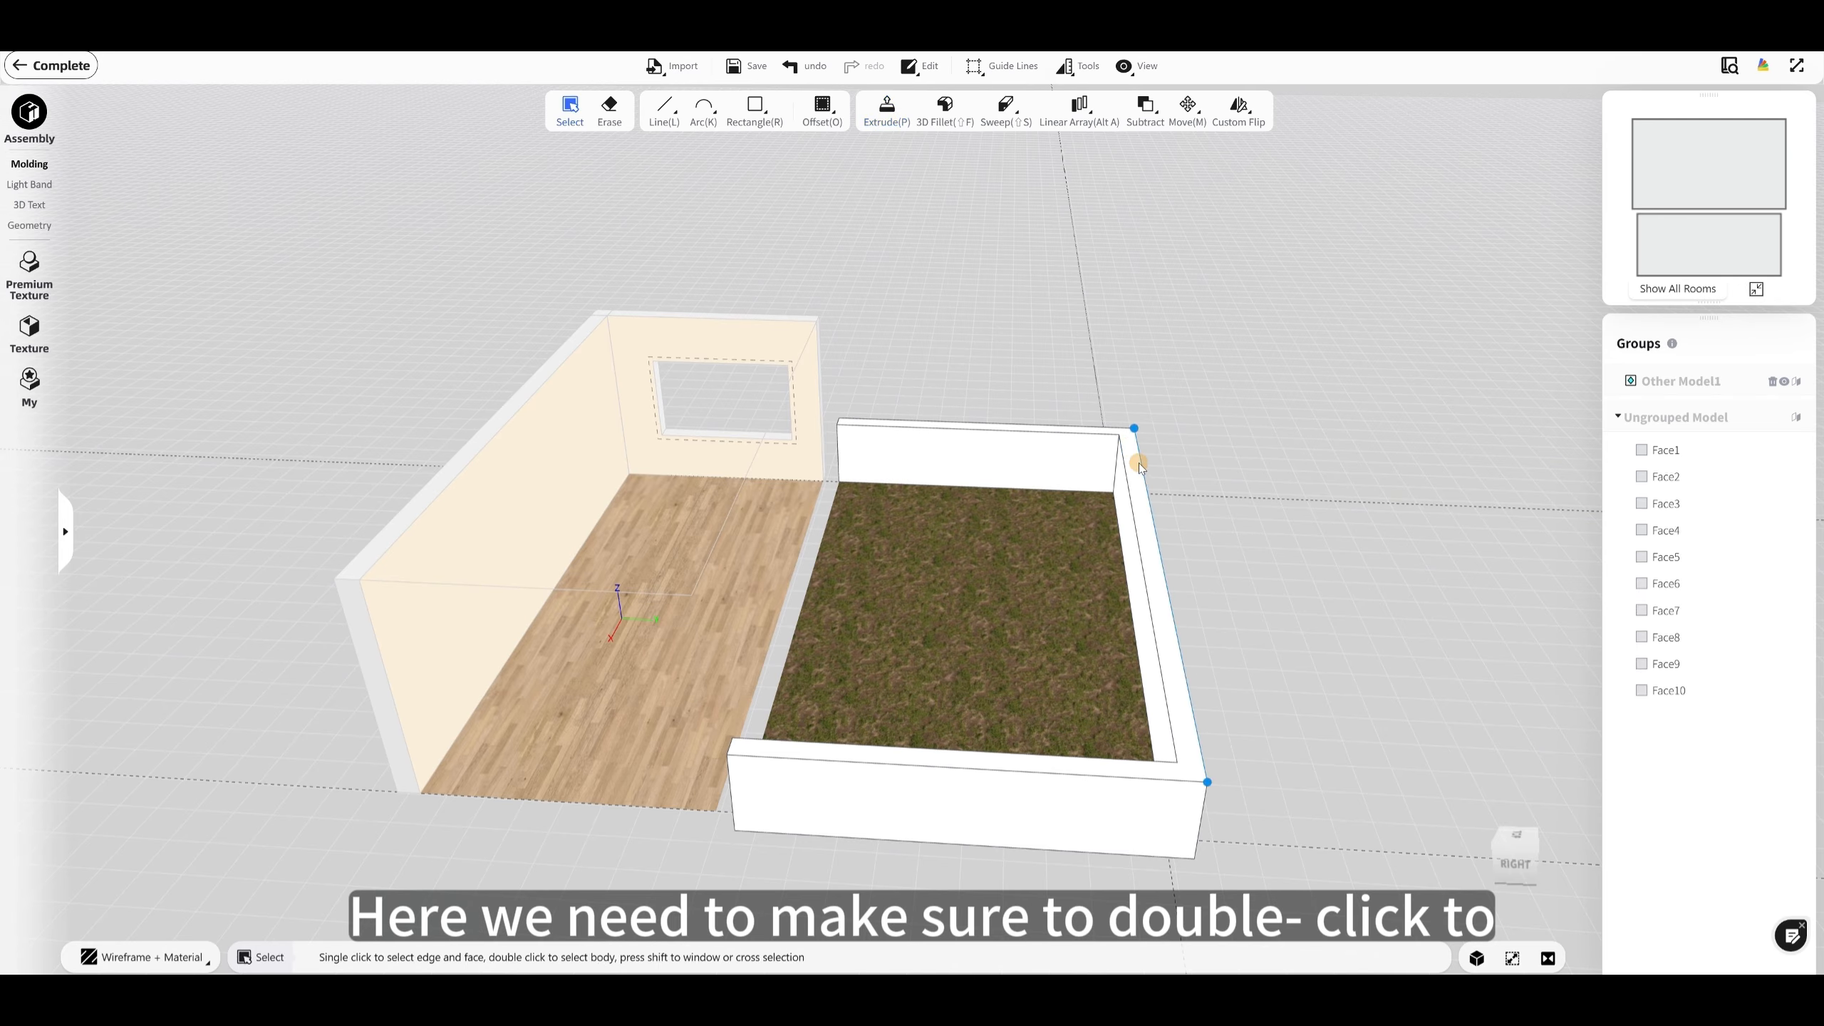
pyautogui.doubleClick(1025, 449)
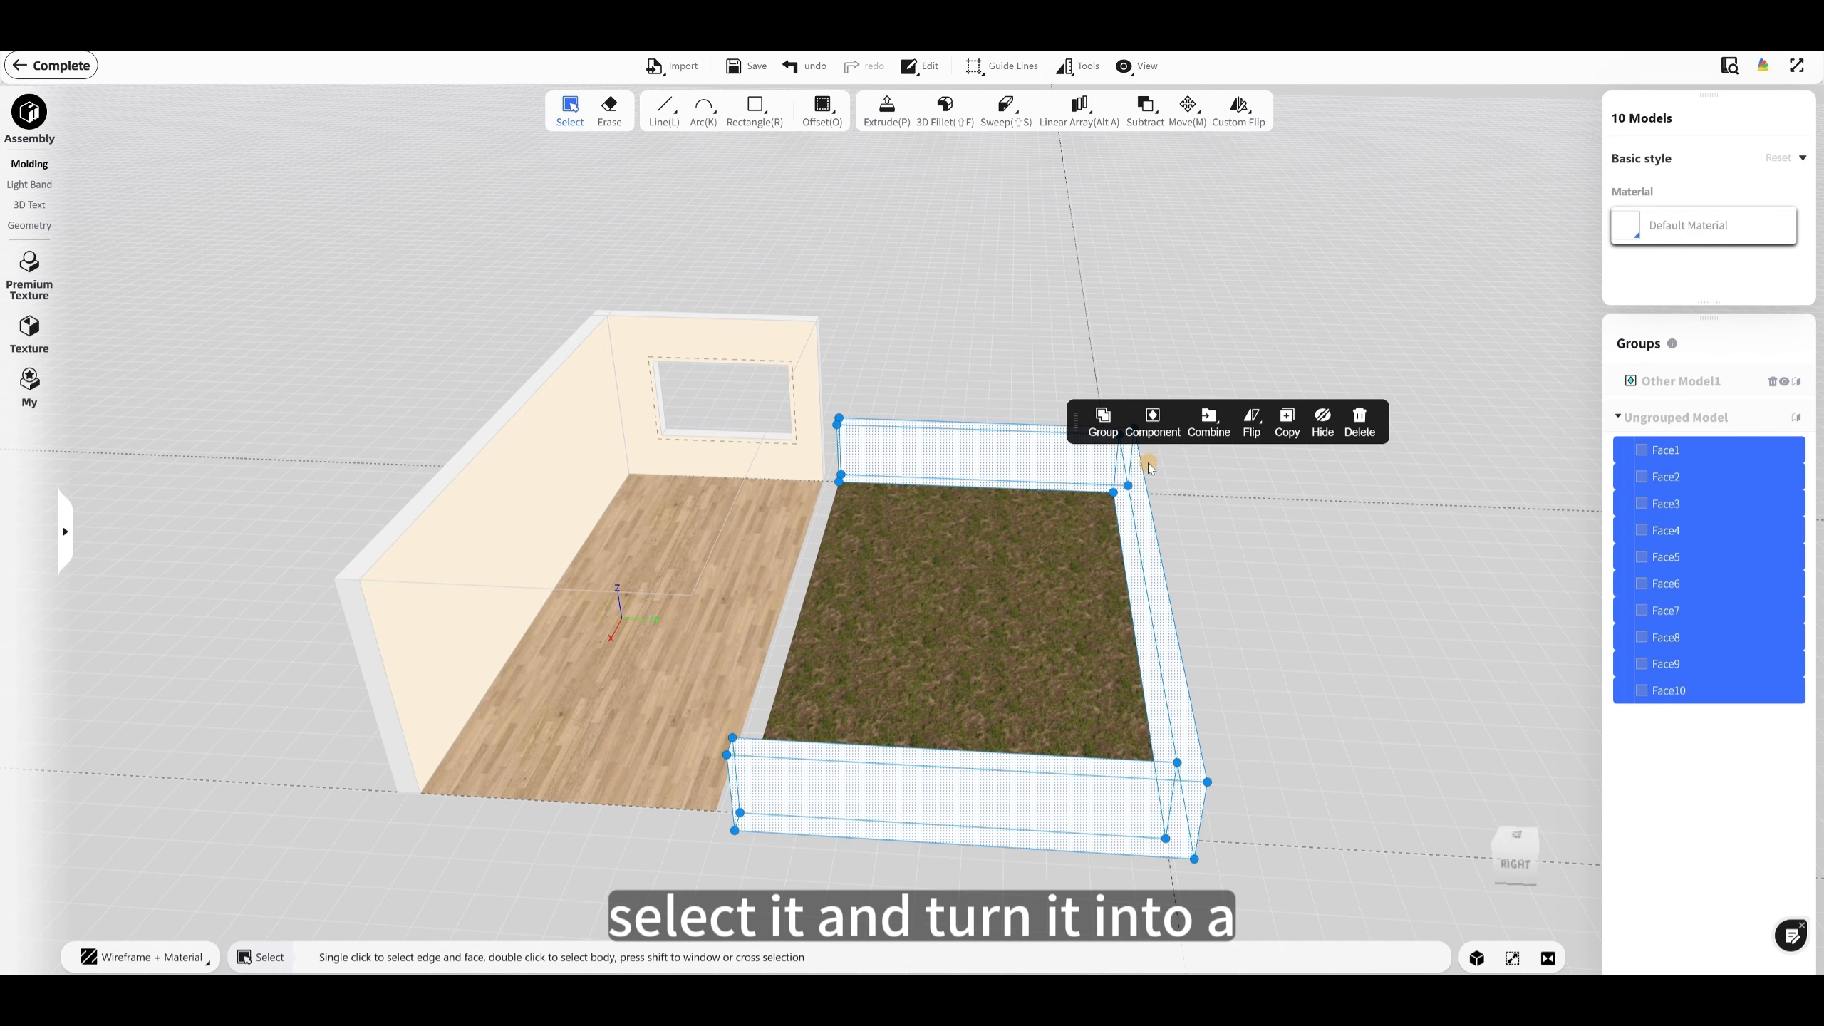
pyautogui.click(1153, 423)
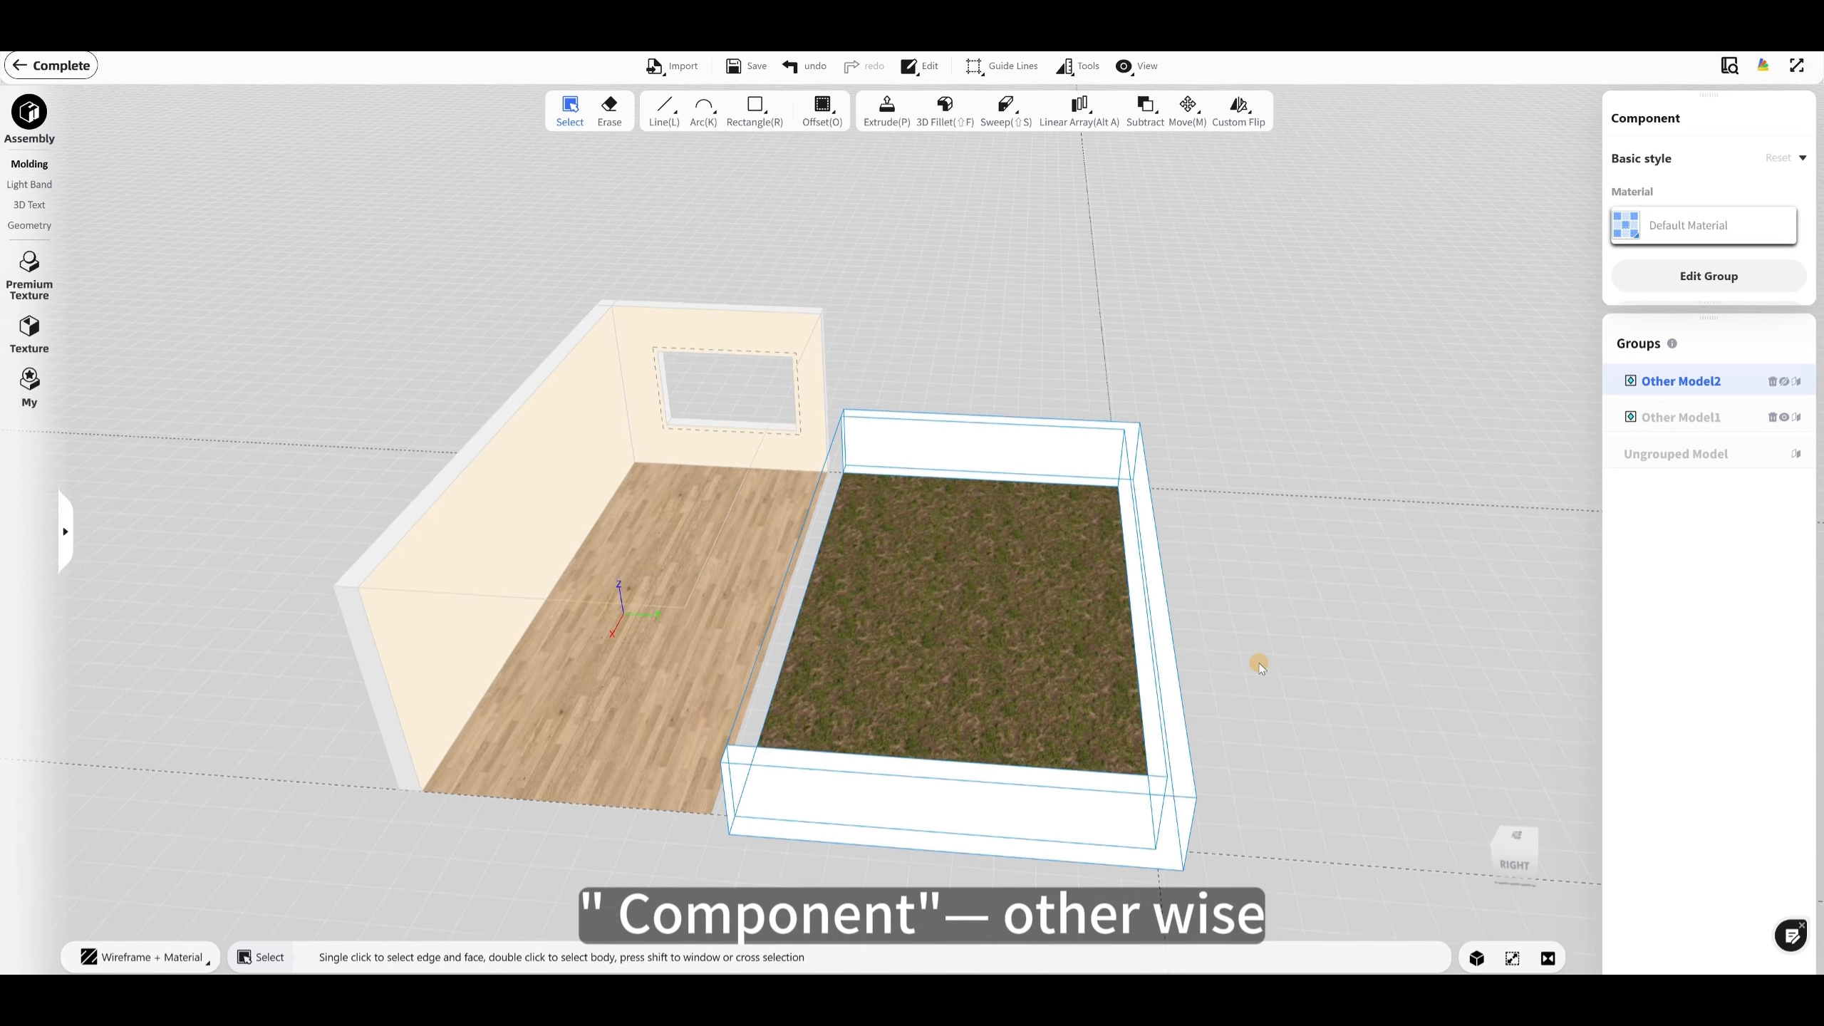
# Step: Select the railing component and filter its replacement materials in the premium library to the Outdoors Ground category
pyautogui.moveTo(1258, 660); pyautogui.dragTo(1077, 537)
pyautogui.click(1181, 400)
pyautogui.click(1124, 463)
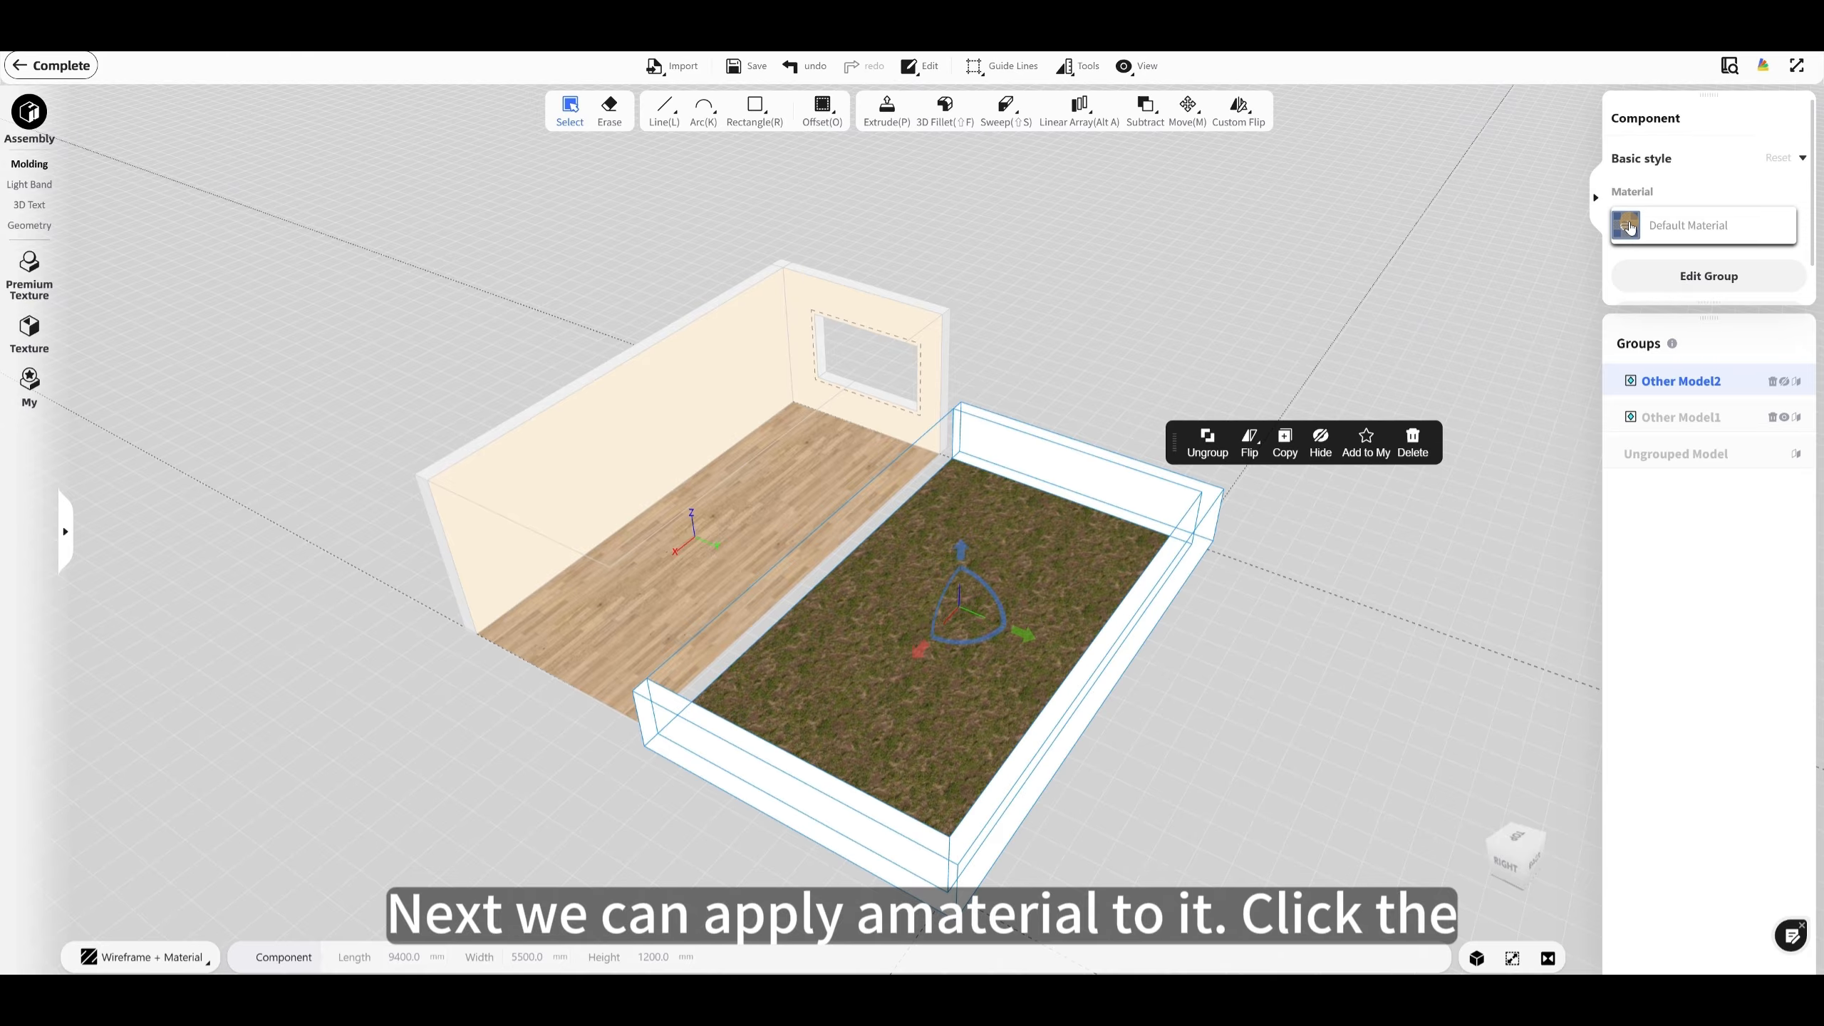
pyautogui.click(1627, 226)
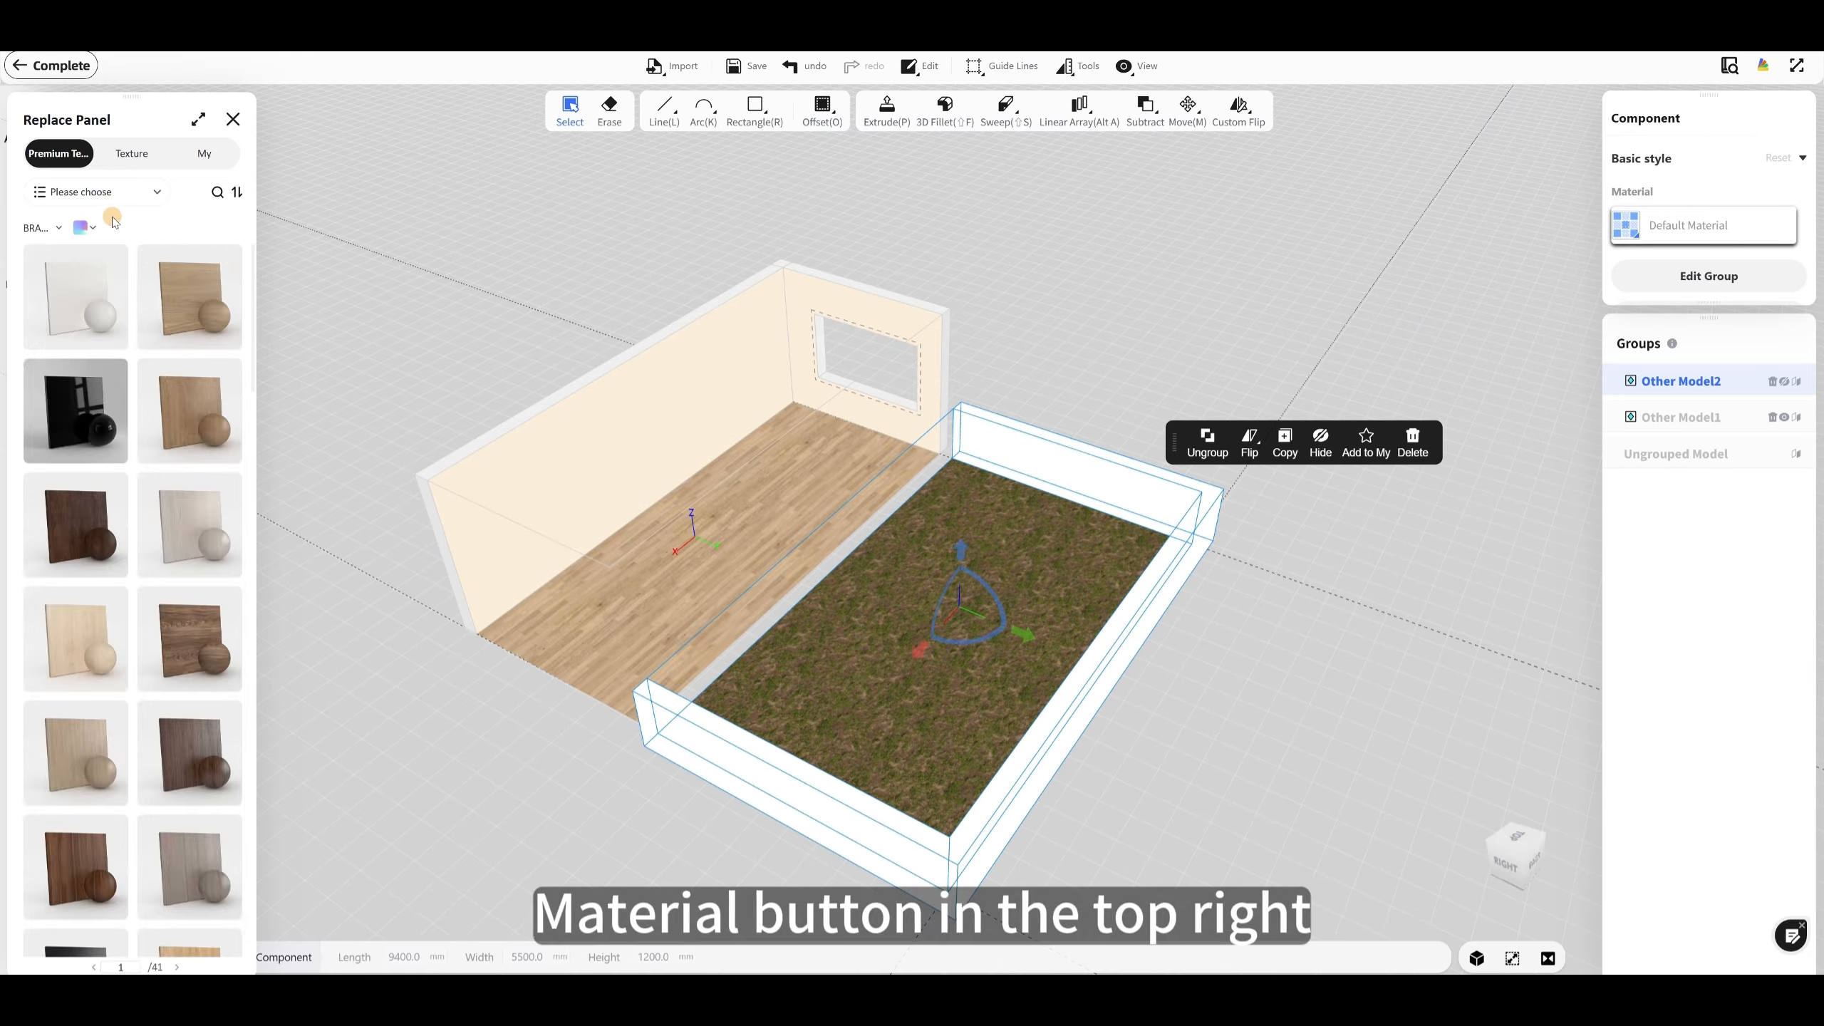
pyautogui.click(54, 195)
pyautogui.click(42, 287)
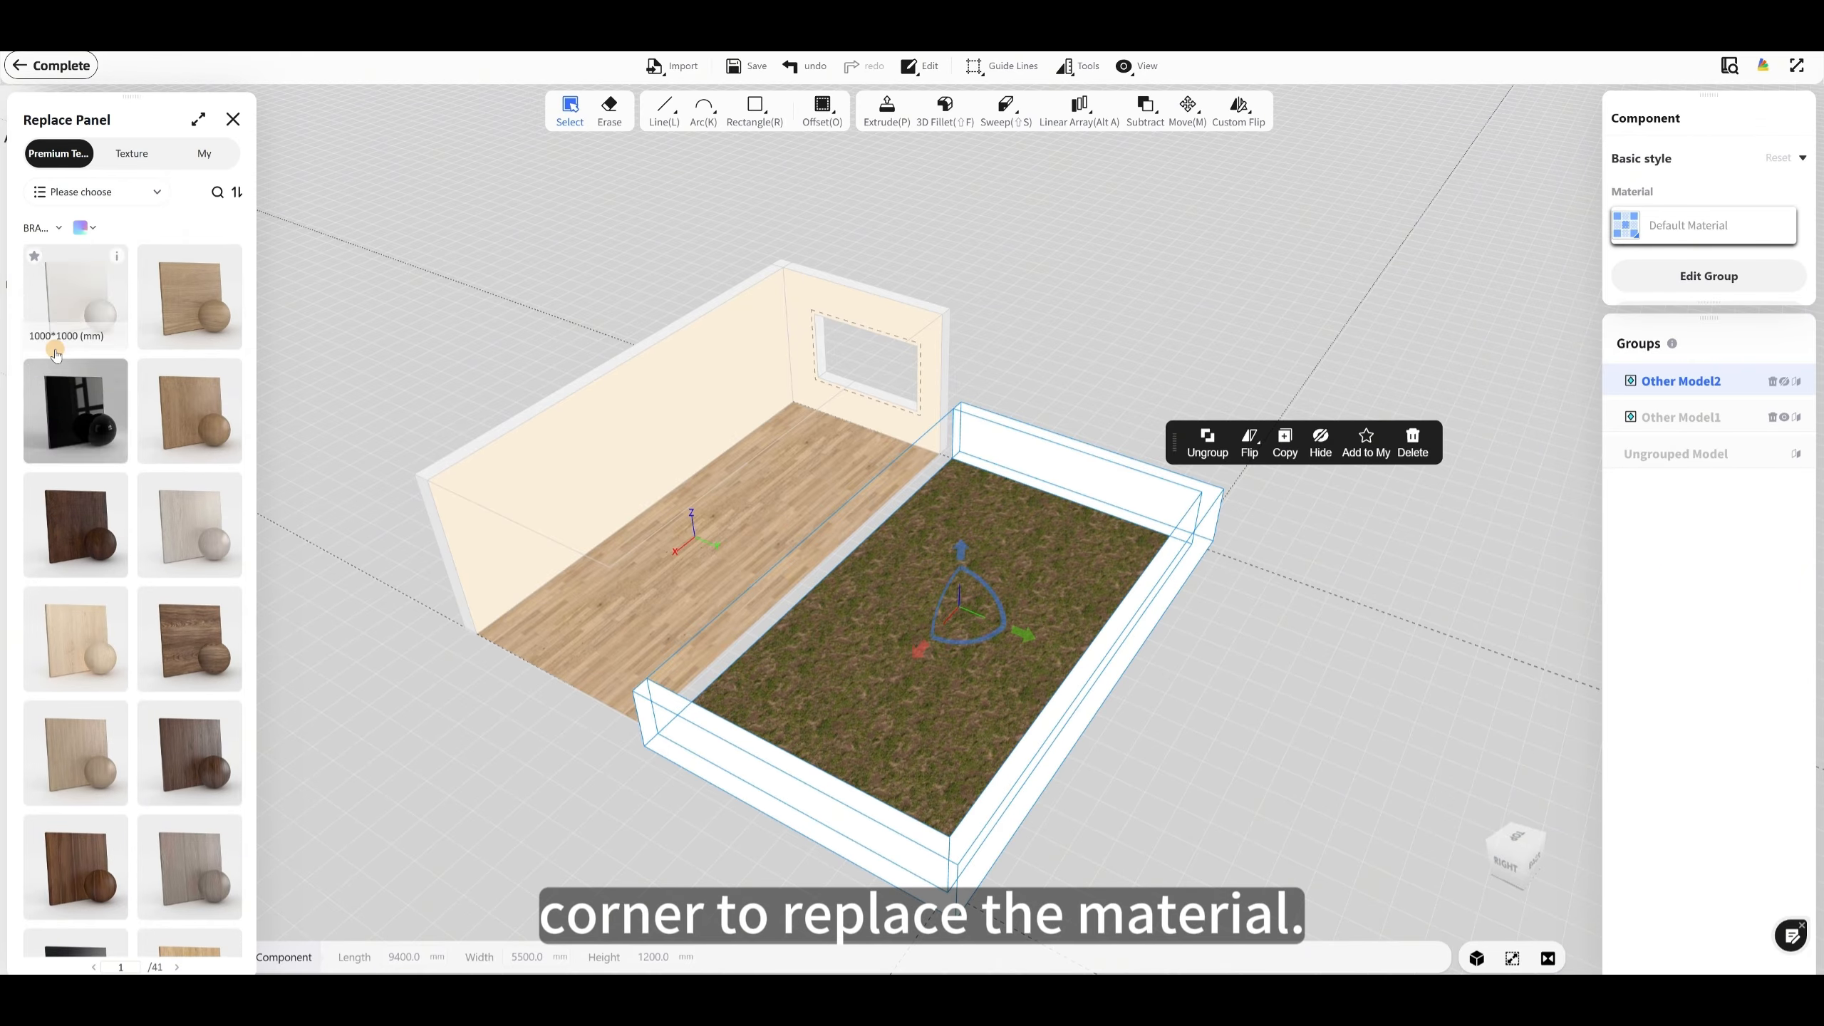
pyautogui.click(62, 195)
pyautogui.click(63, 198)
pyautogui.click(64, 199)
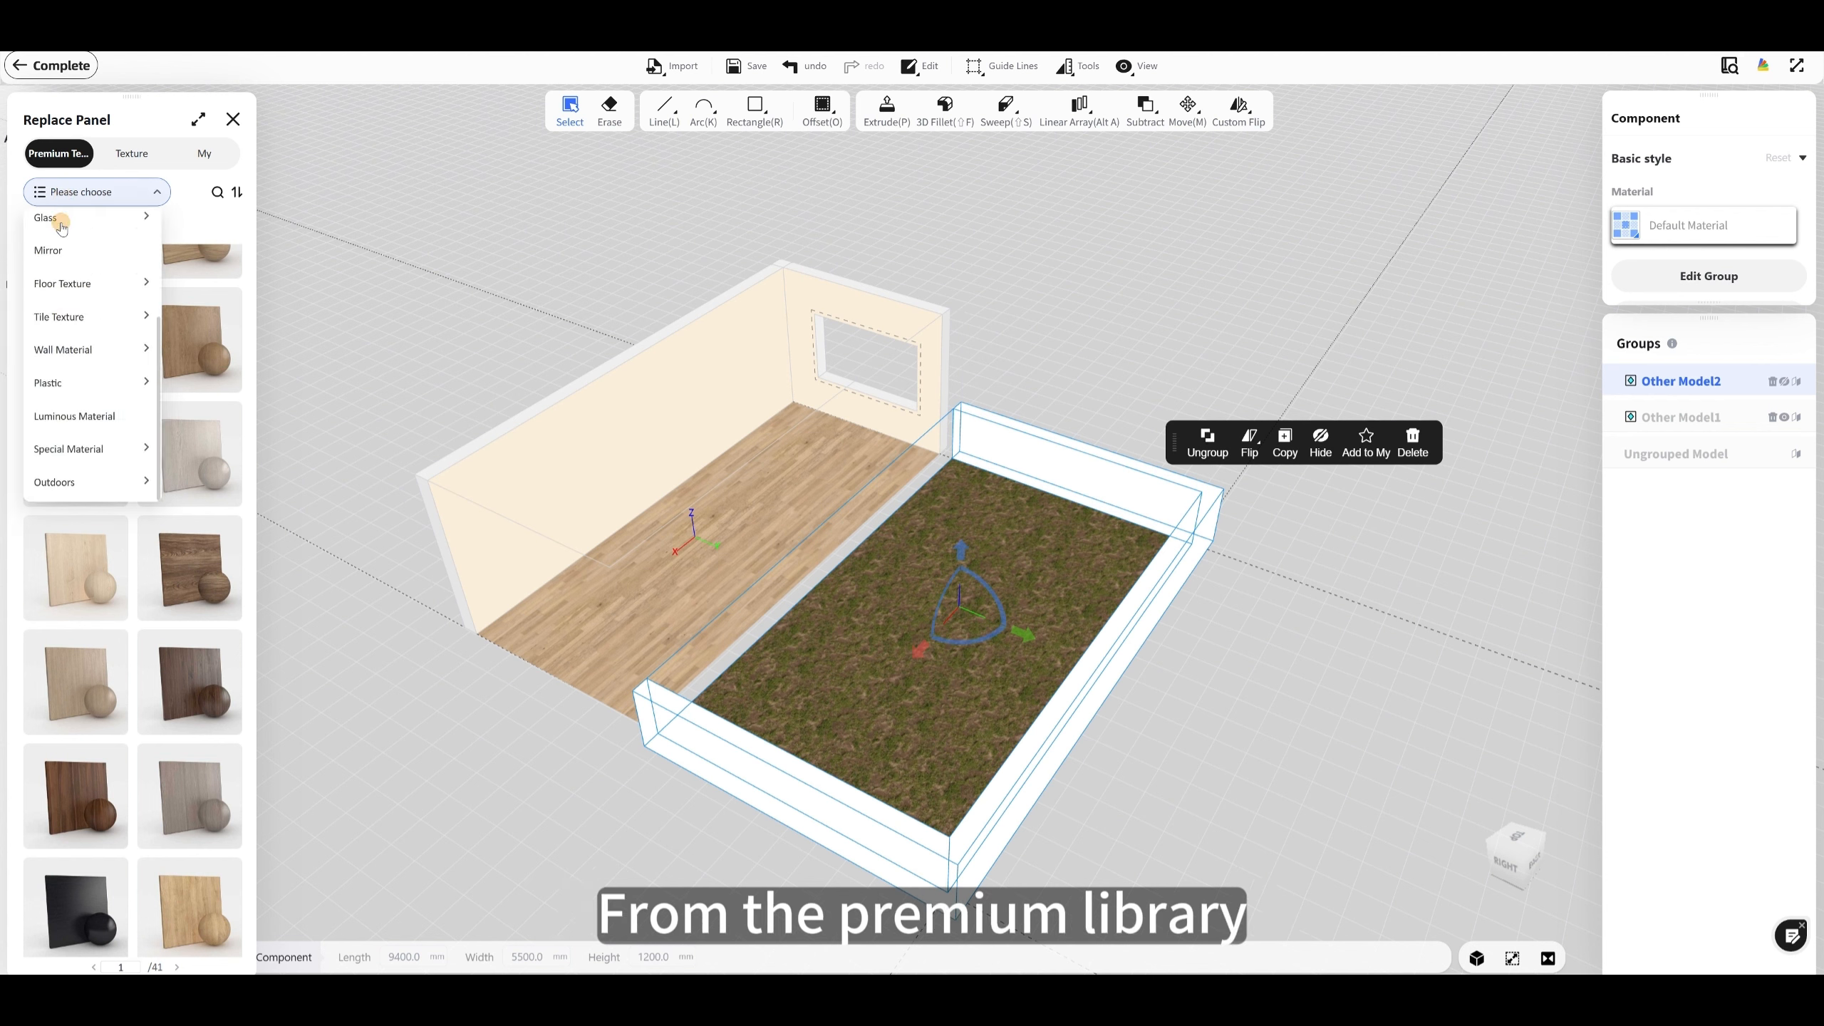
pyautogui.click(63, 384)
pyautogui.click(57, 482)
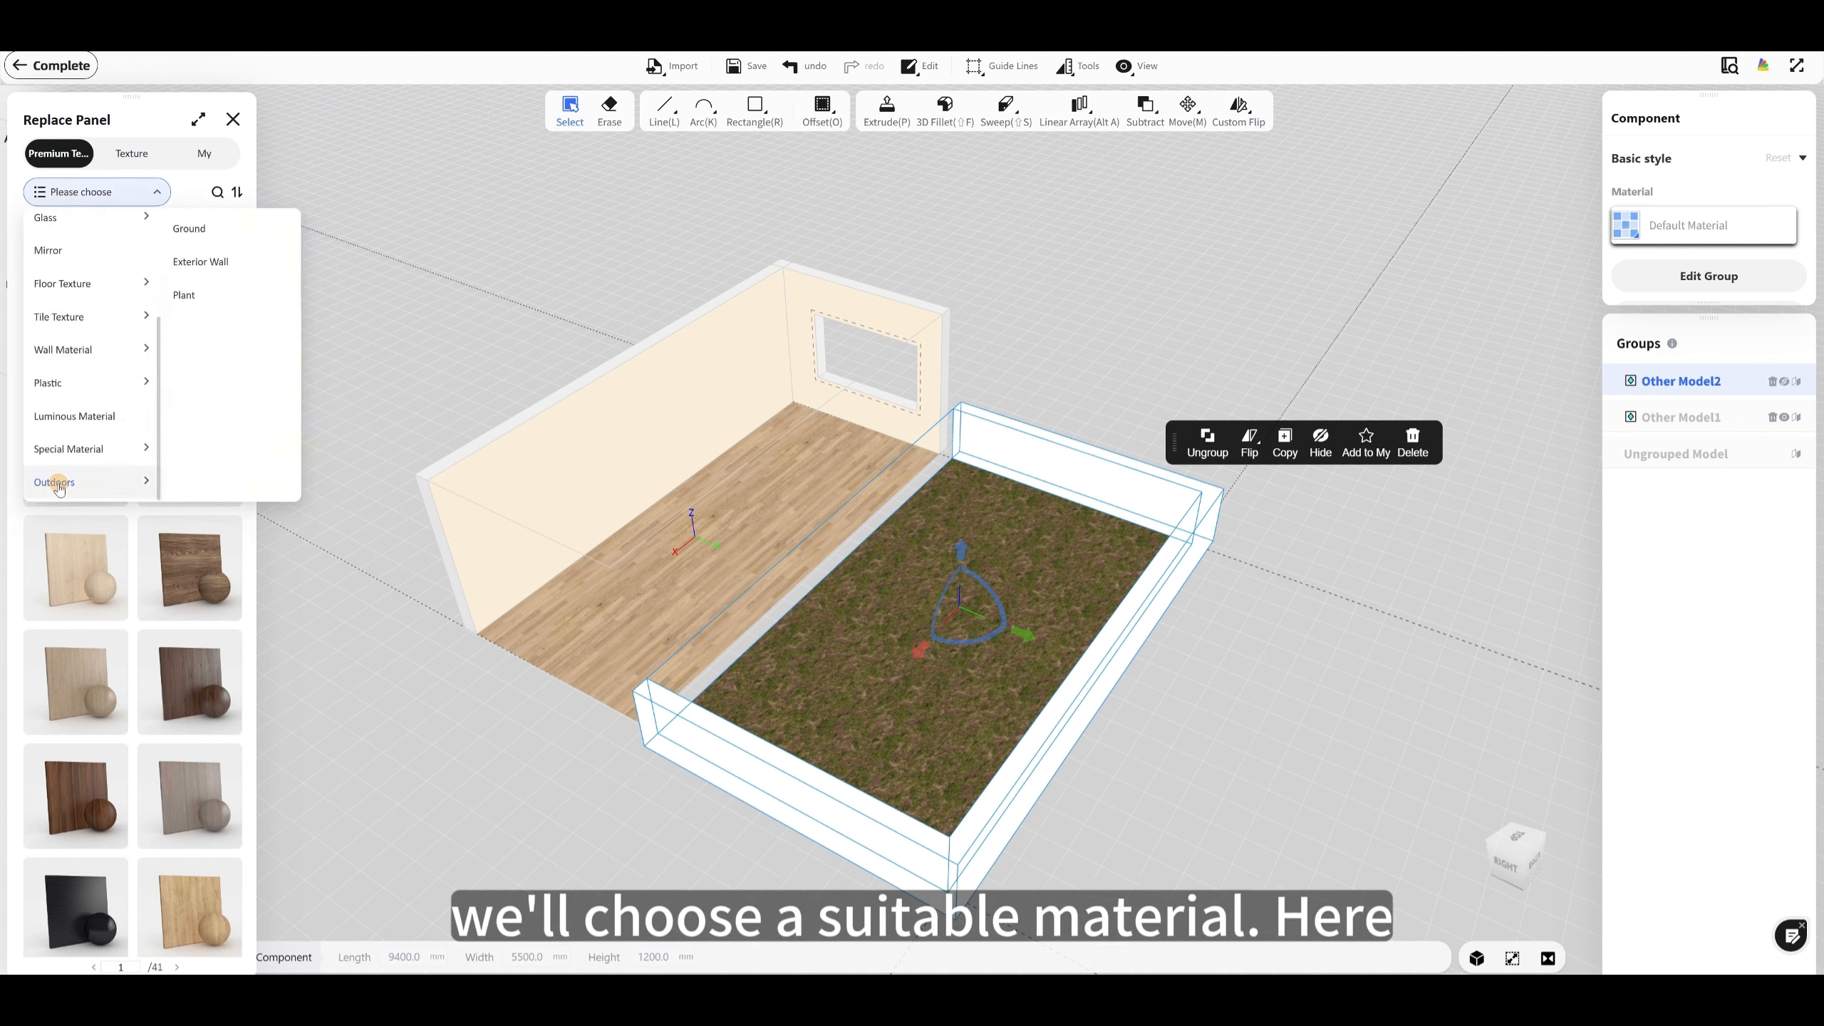
pyautogui.click(196, 232)
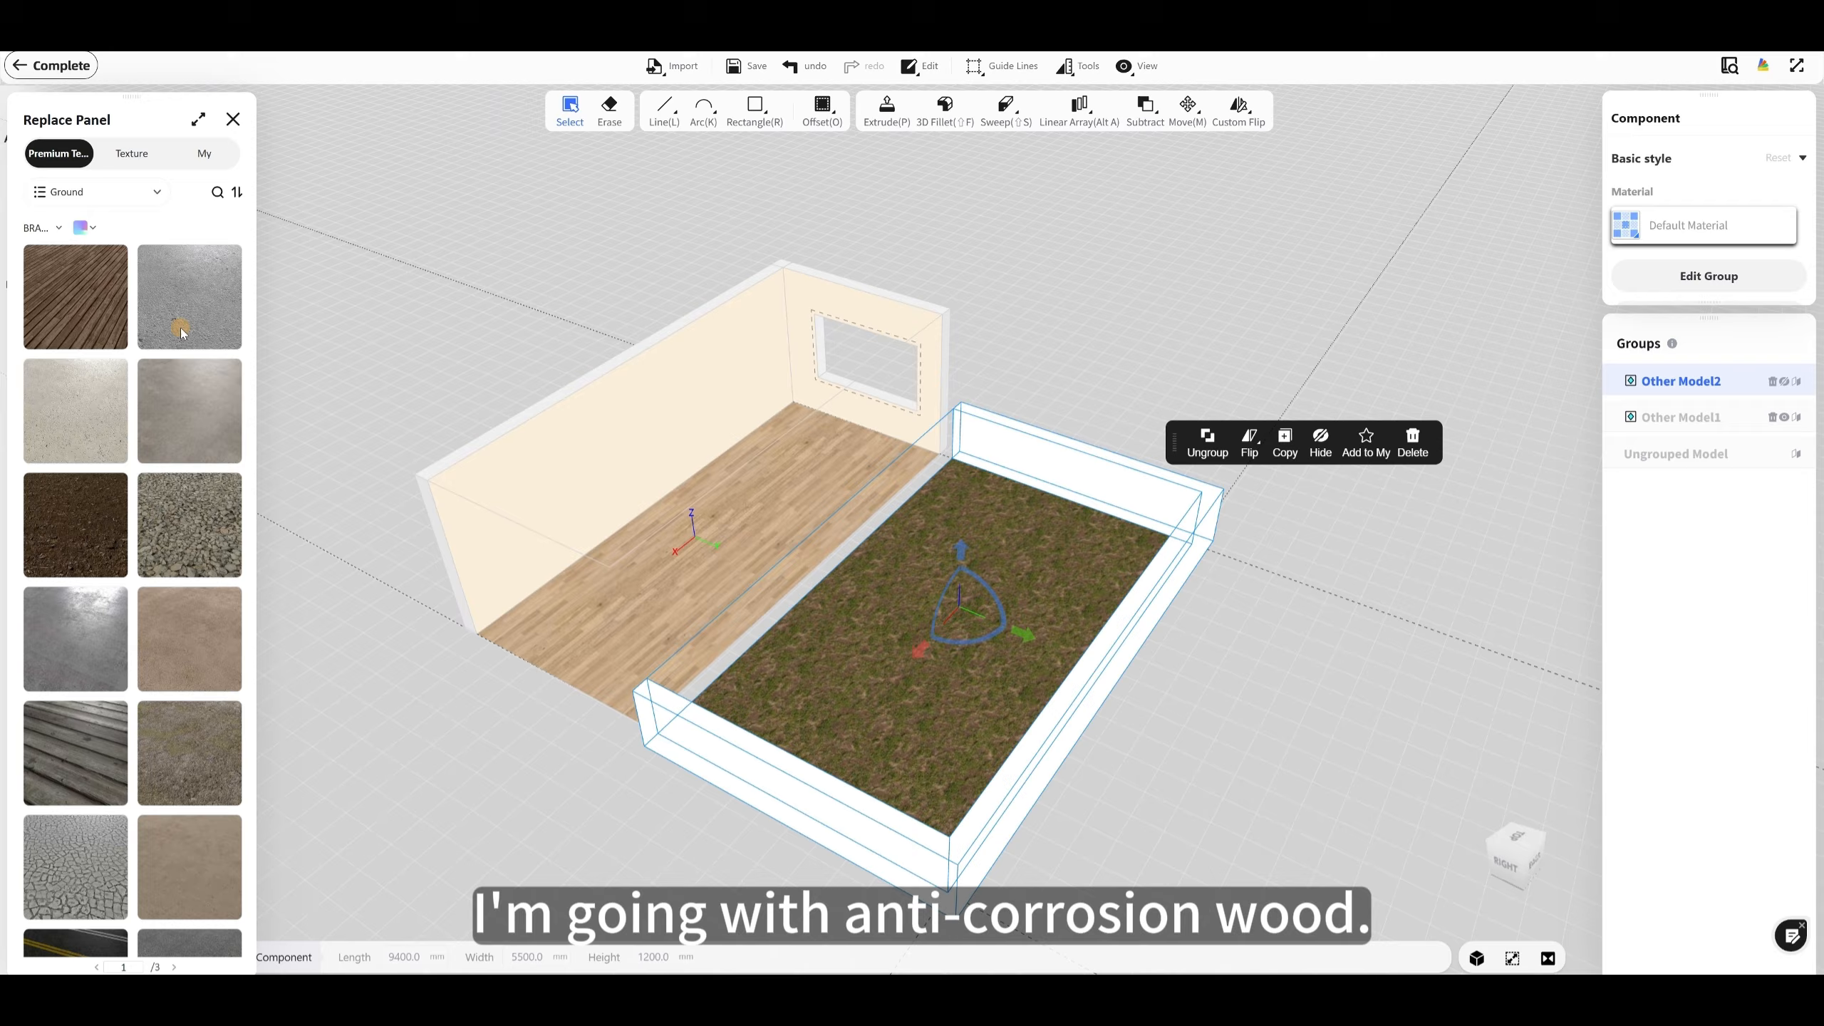
# Step: Apply the dark 1800*1200 mm anti-corrosion wood material to the railing component and deselect it
pyautogui.click(83, 297)
pyautogui.click(1142, 377)
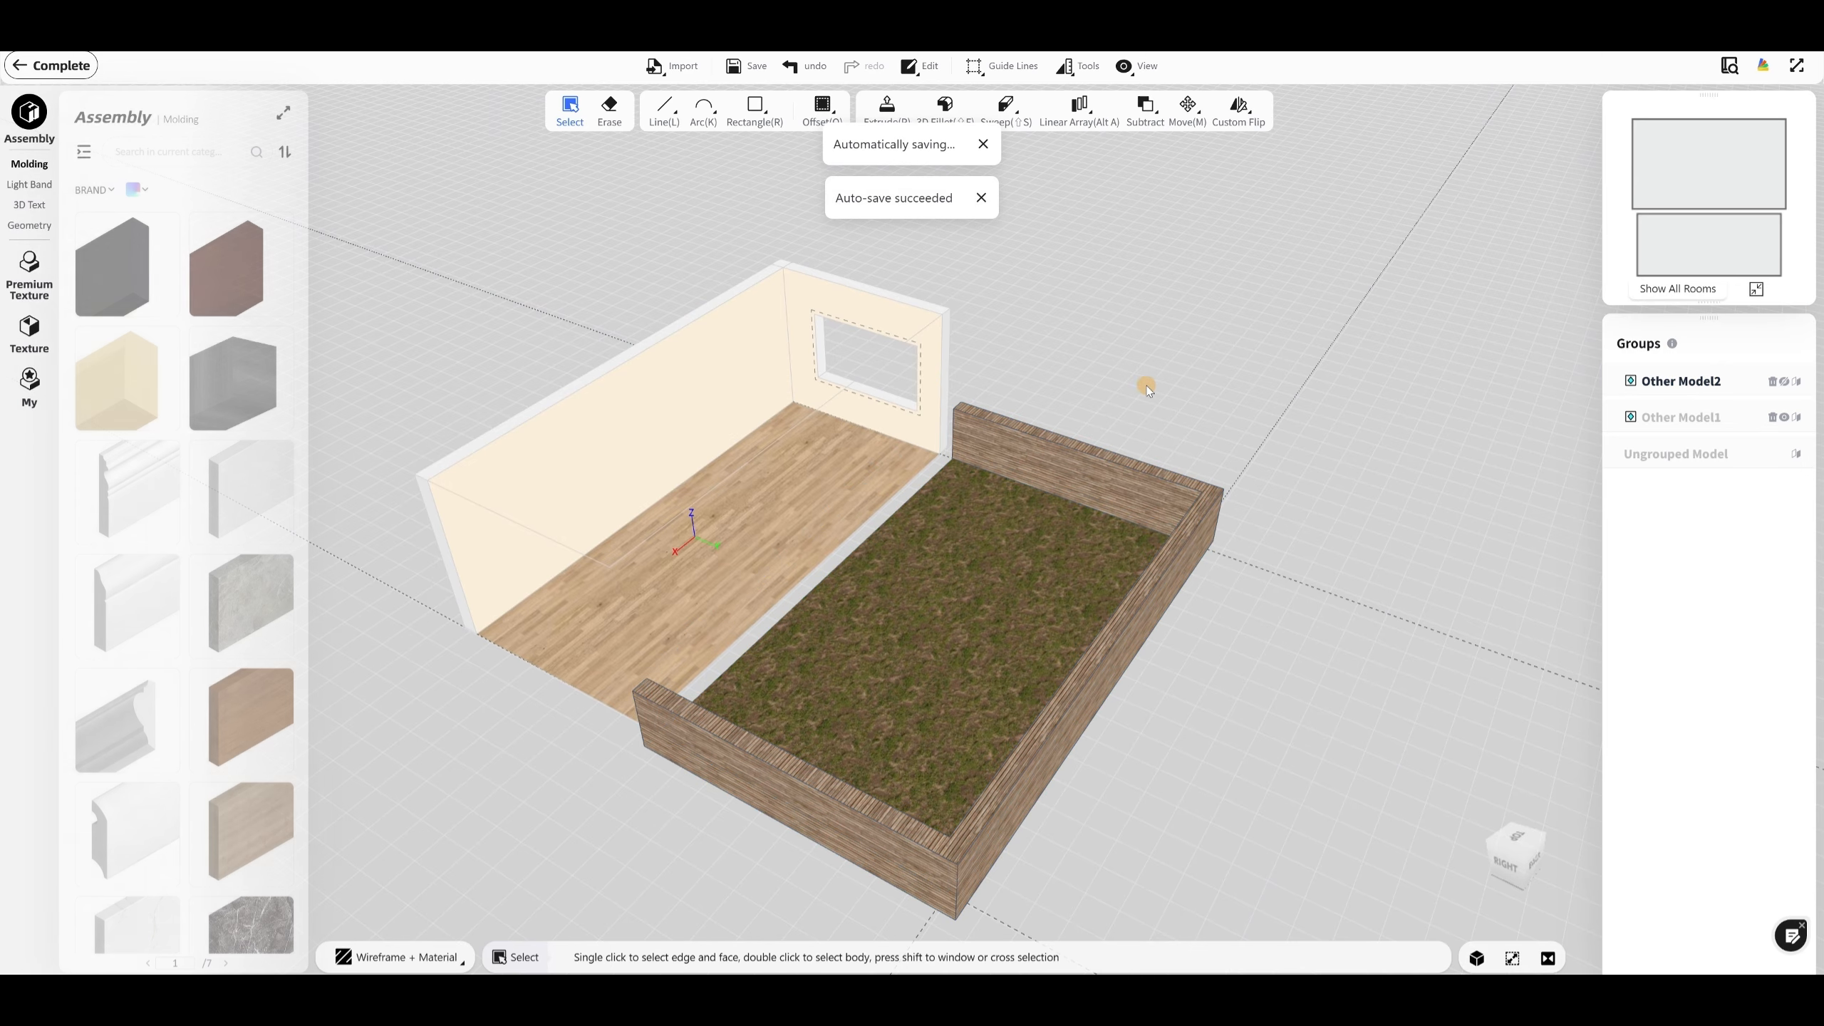
pyautogui.scroll(-1, 1142, 410)
pyautogui.moveTo(1140, 427); pyautogui.dragTo(1138, 485)
pyautogui.doubleClick(962, 491)
pyautogui.moveTo(961, 491)
pyautogui.mouseDown()
pyautogui.moveTo(934, 491)
pyautogui.moveTo(997, 513)
pyautogui.moveTo(1014, 493)
pyautogui.moveTo(958, 471)
pyautogui.mouseUp()
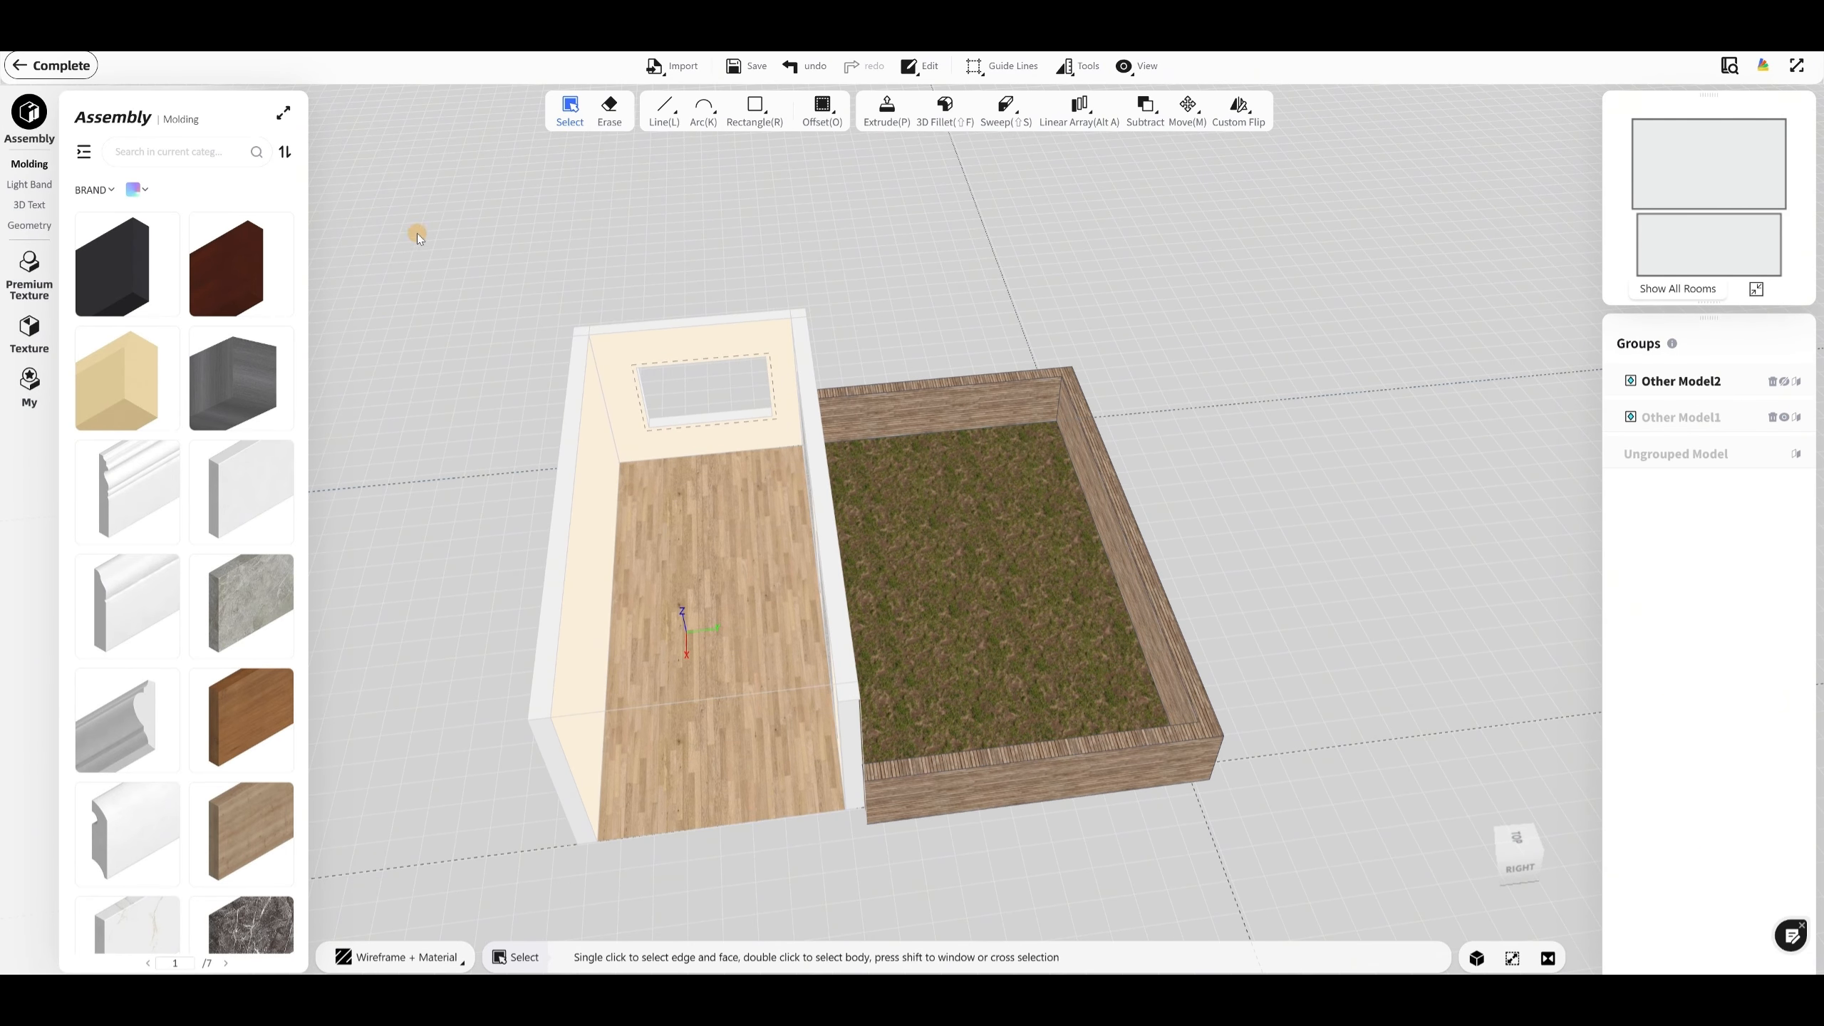
# Step: Hide the wooden railing component around the lawn
pyautogui.click(315, 533)
pyautogui.click(1037, 400)
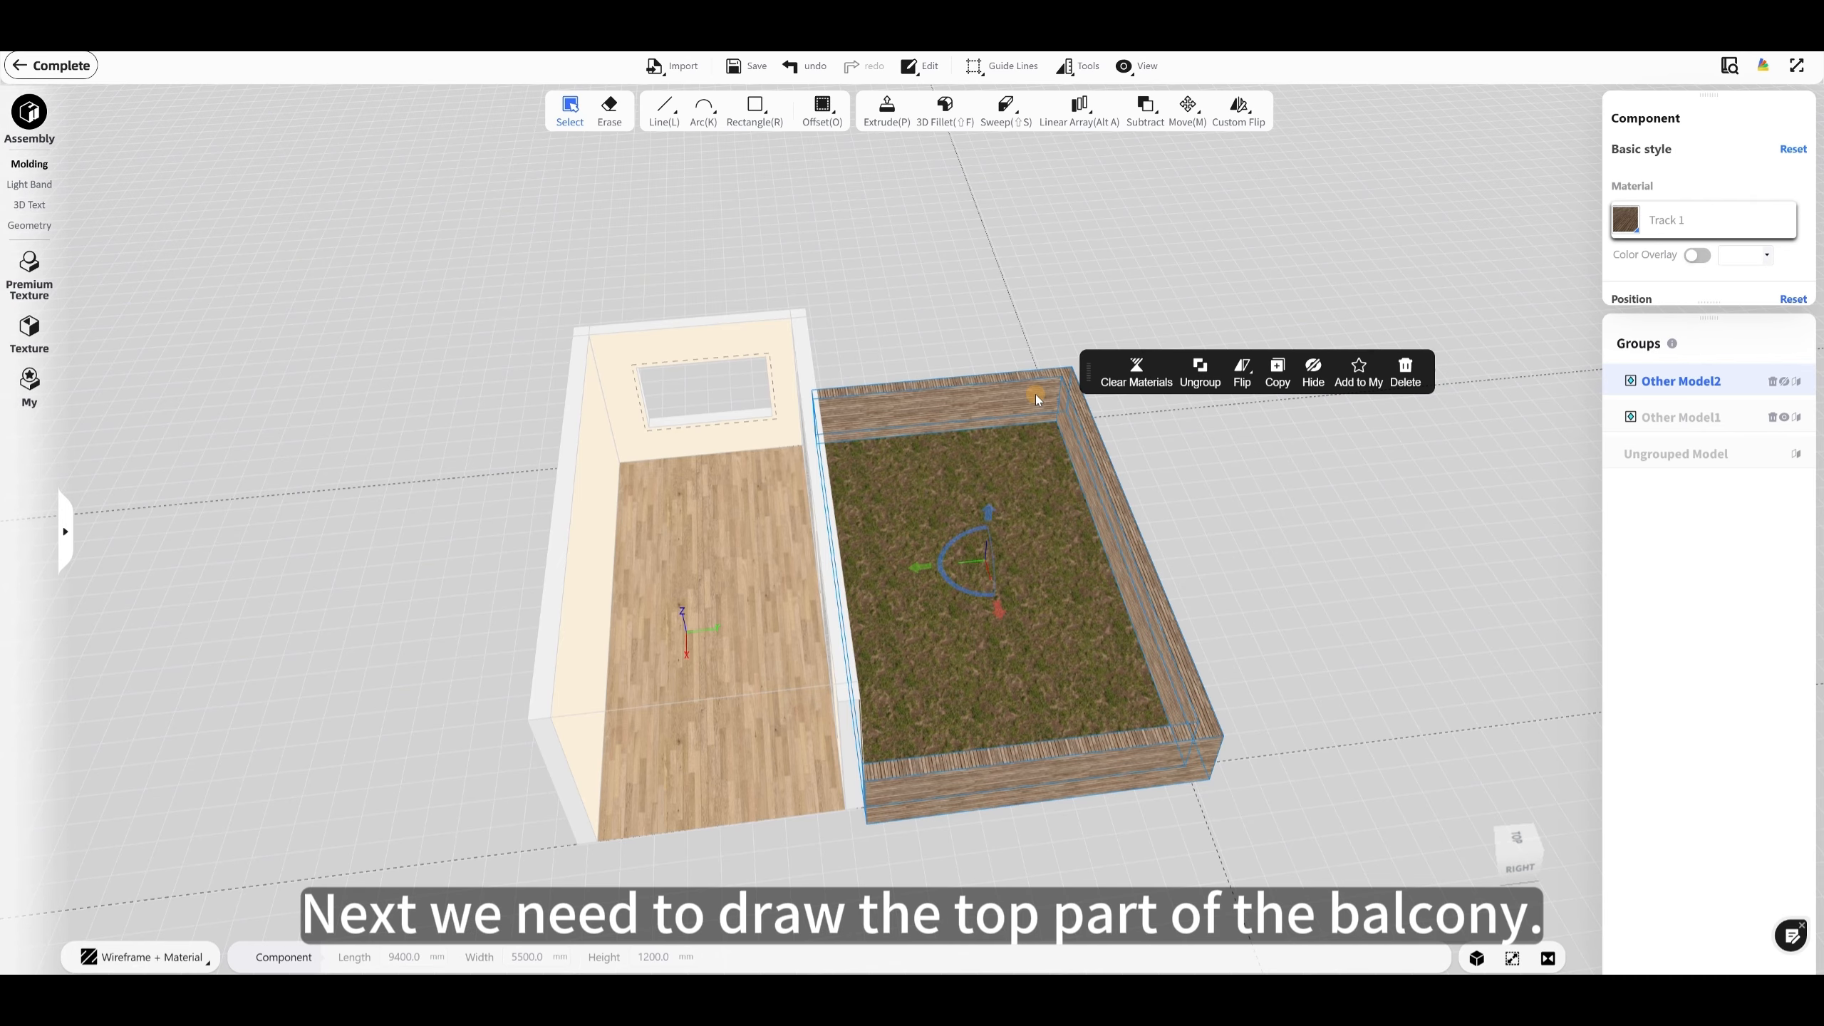
pyautogui.moveTo(1090, 484); pyautogui.dragTo(884, 573)
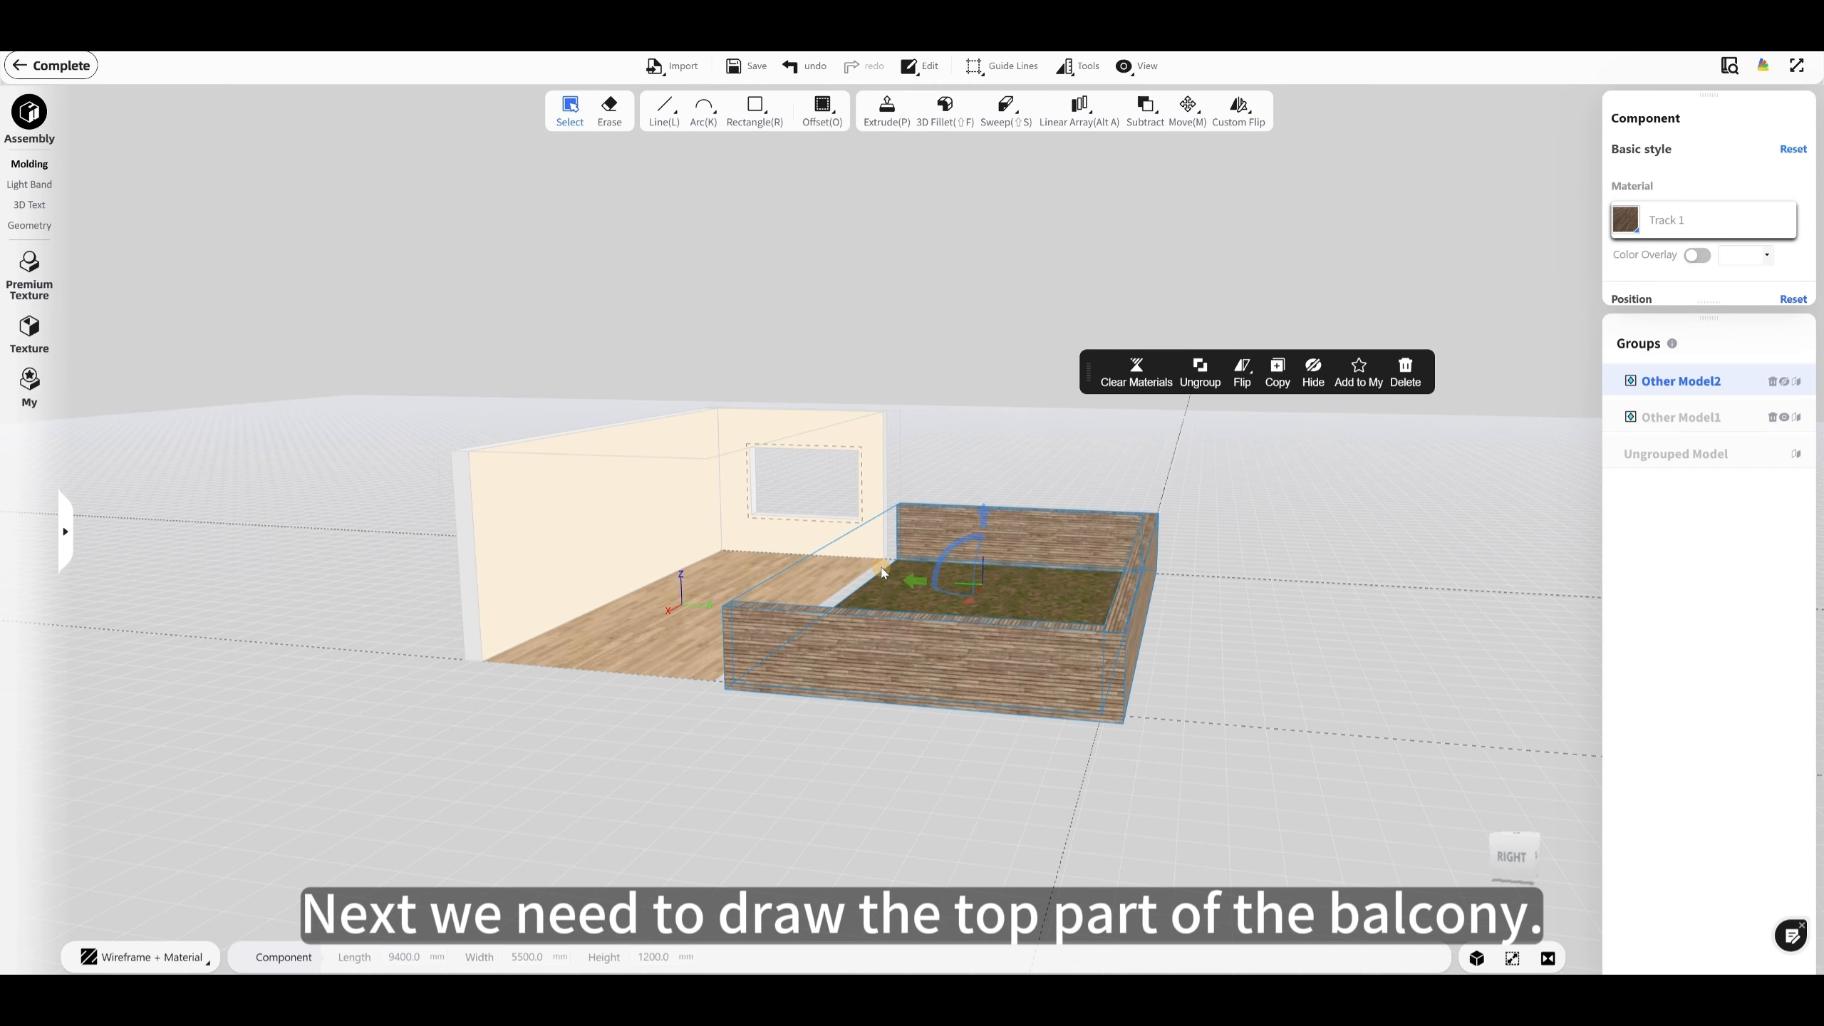
pyautogui.moveTo(937, 462); pyautogui.dragTo(659, 374)
pyautogui.click(1314, 370)
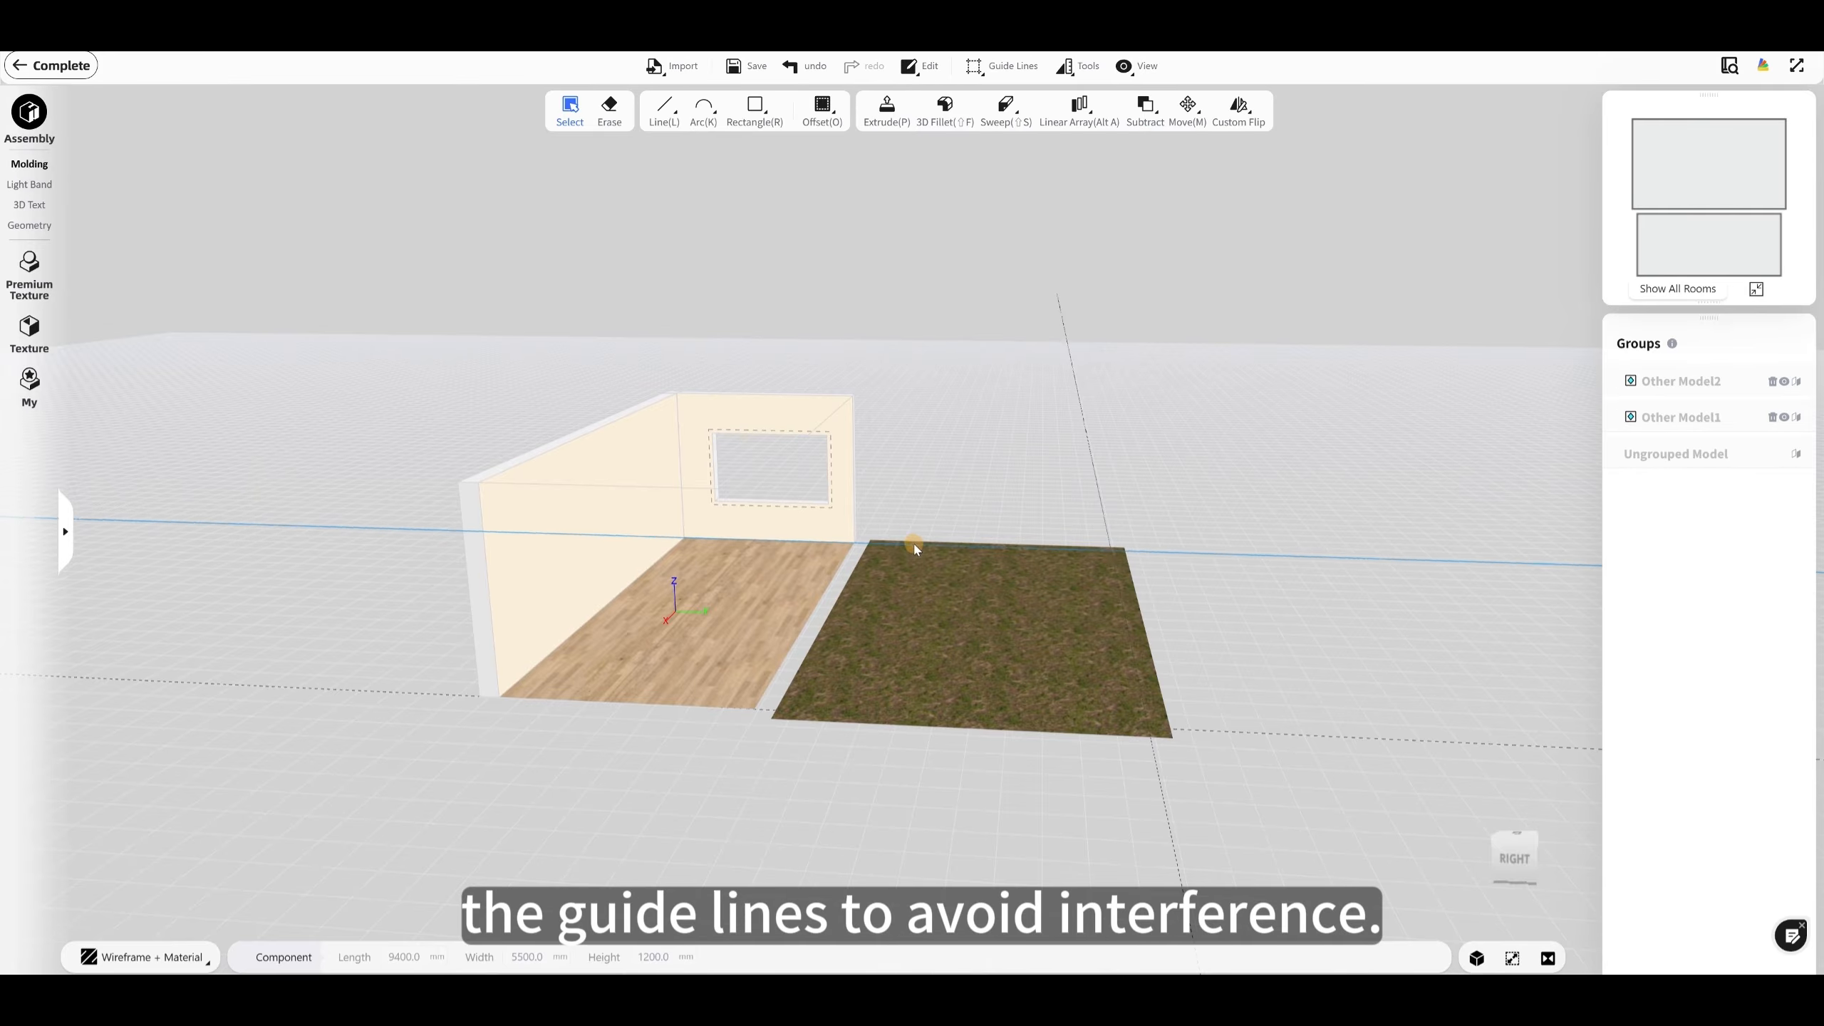
pyautogui.moveTo(917, 550); pyautogui.dragTo(1107, 558)
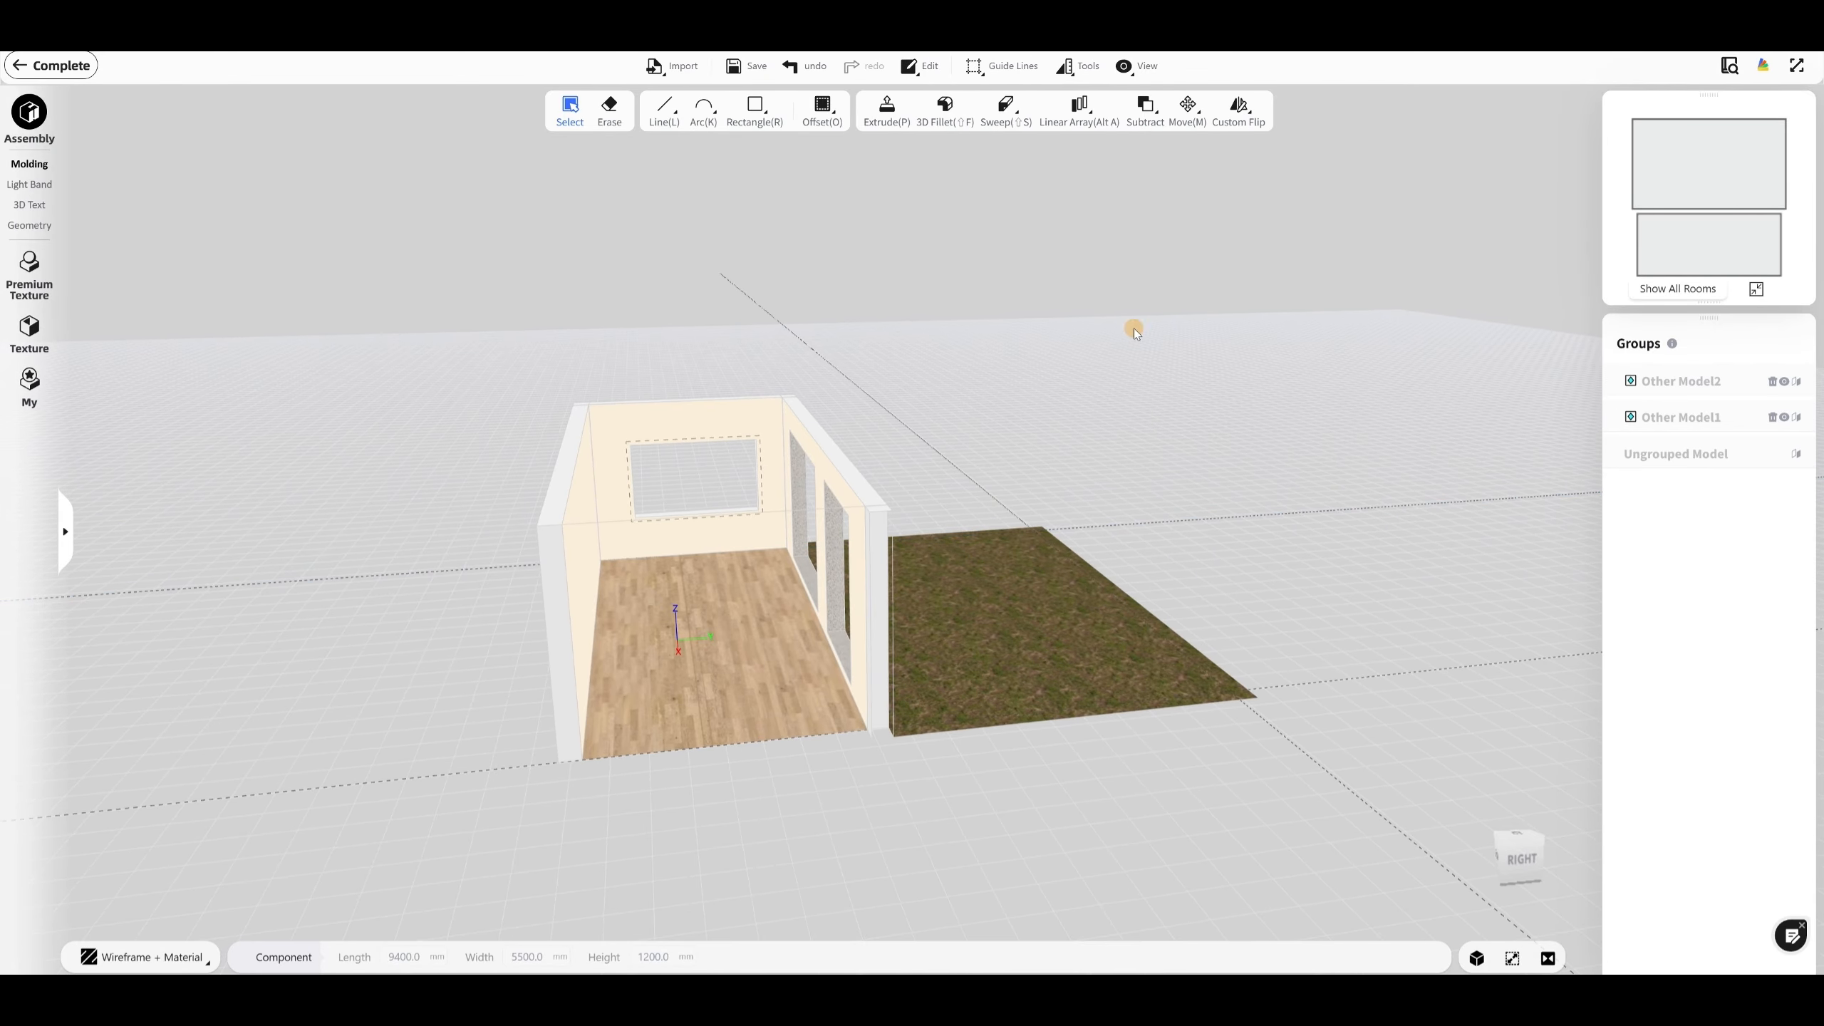
# Step: Clear all existing guide lines from the scene
pyautogui.click(1002, 65)
pyautogui.click(1023, 189)
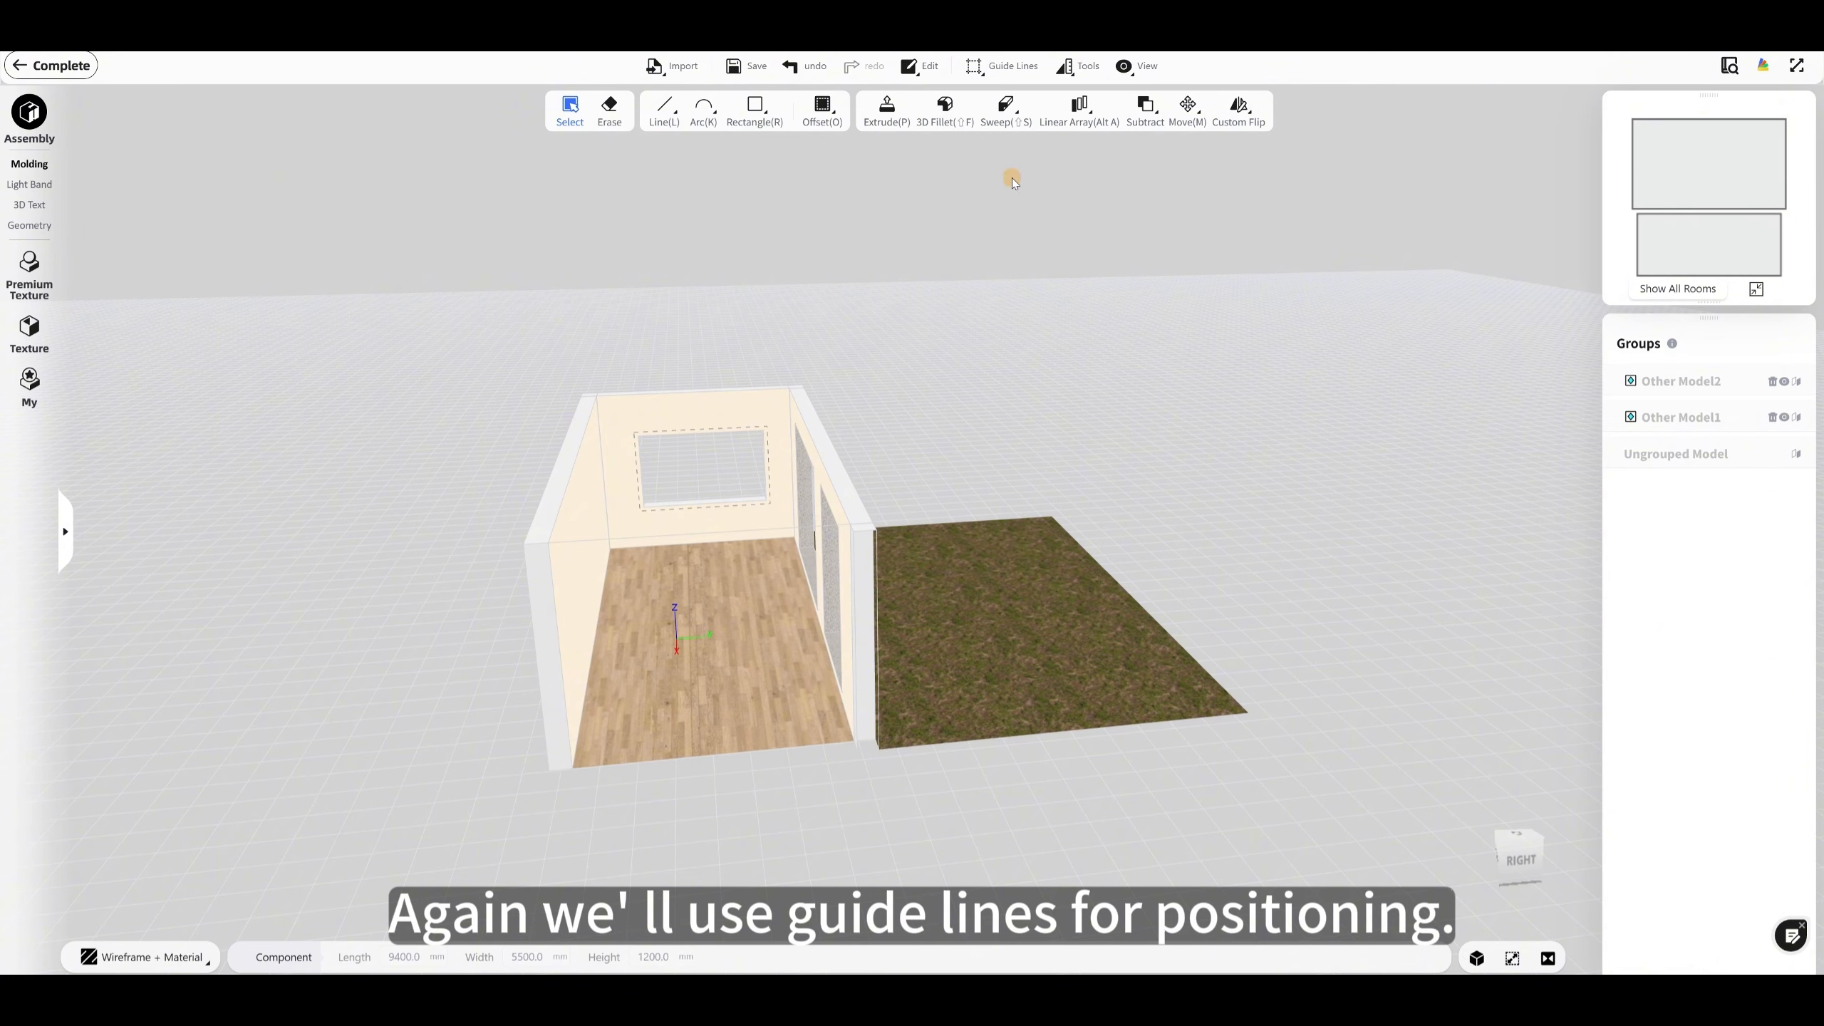
pyautogui.moveTo(1096, 454); pyautogui.dragTo(1033, 496)
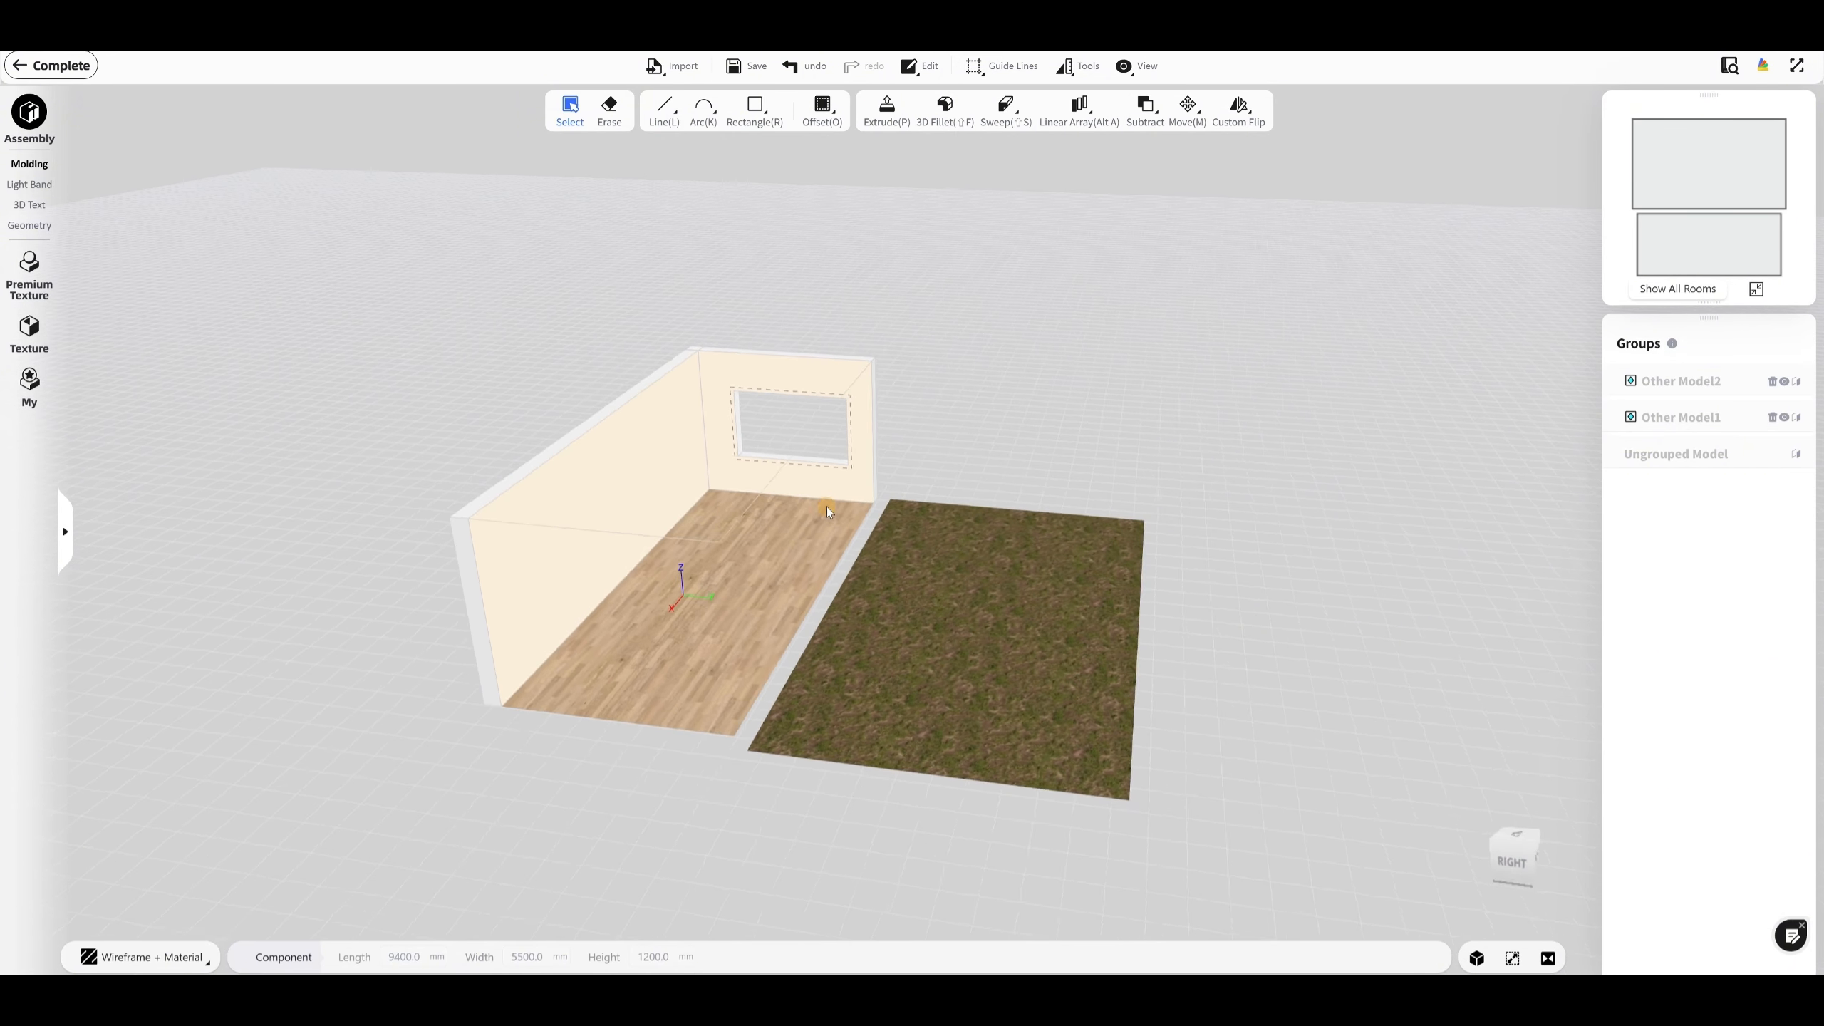
# Step: Place a guide line on the lawn 1500 mm from its long edge beside the room
pyautogui.click(1002, 66)
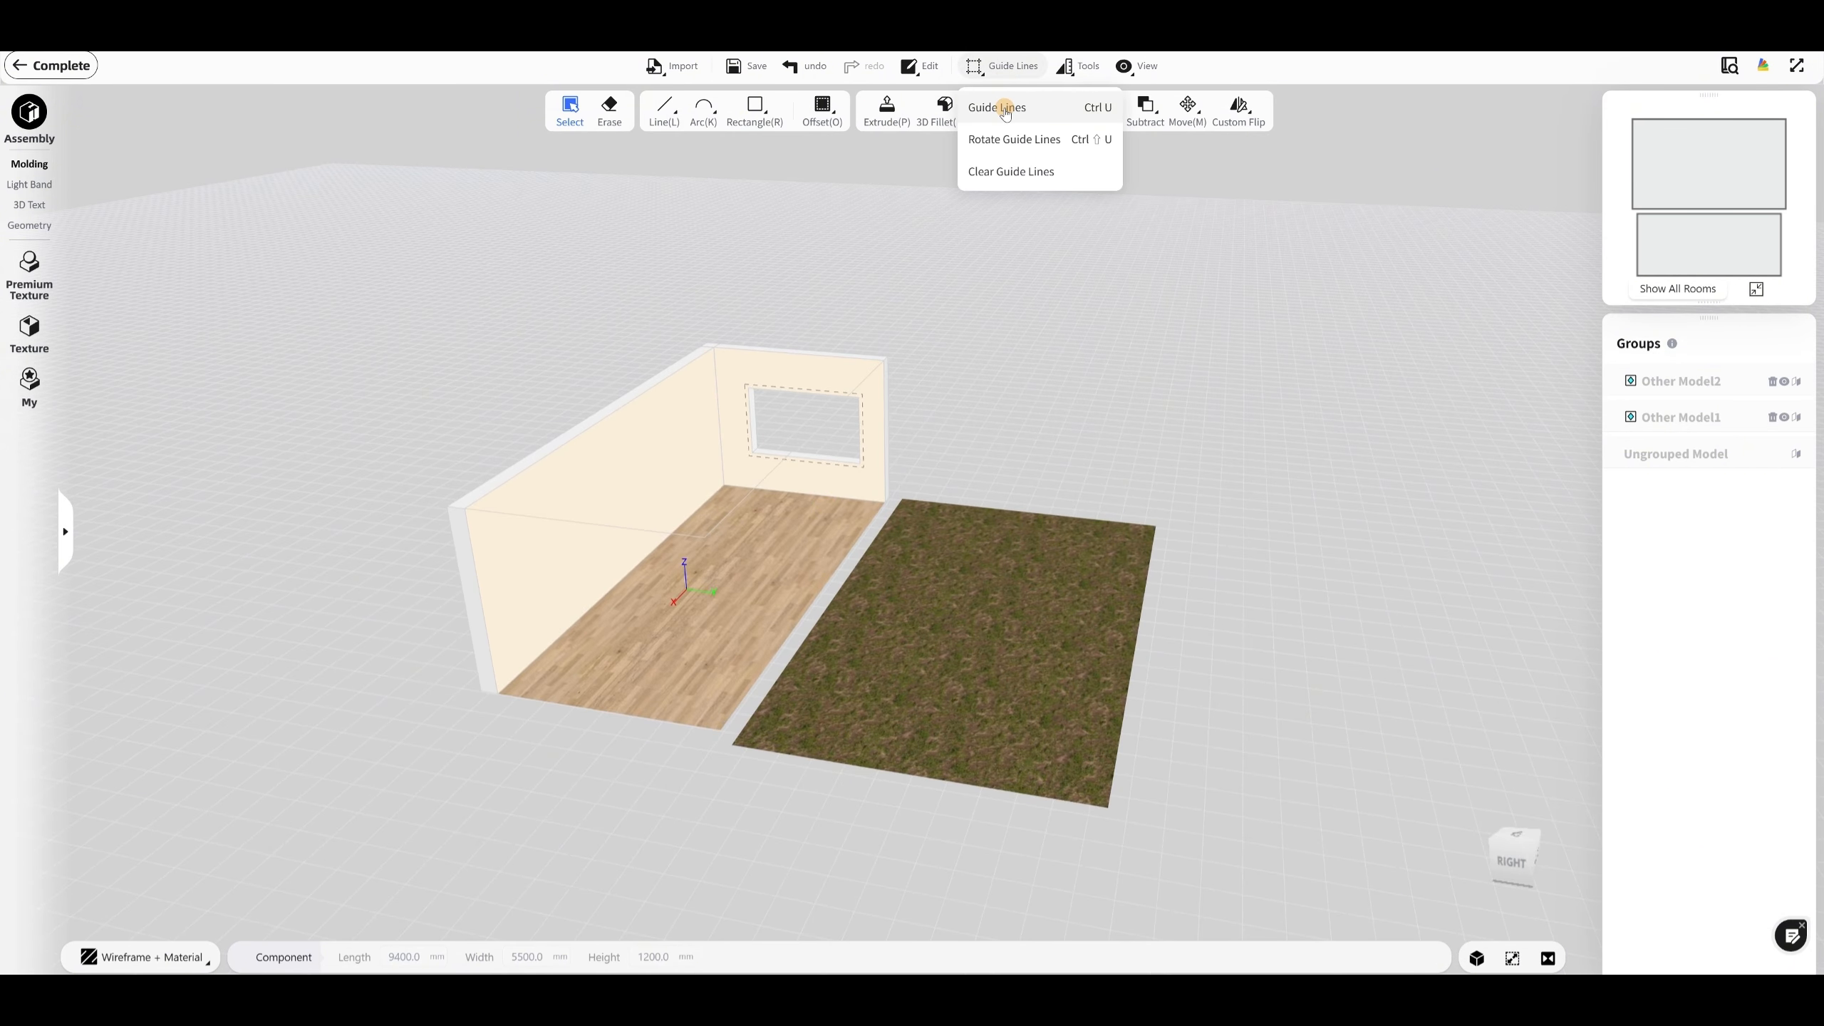
pyautogui.click(1004, 113)
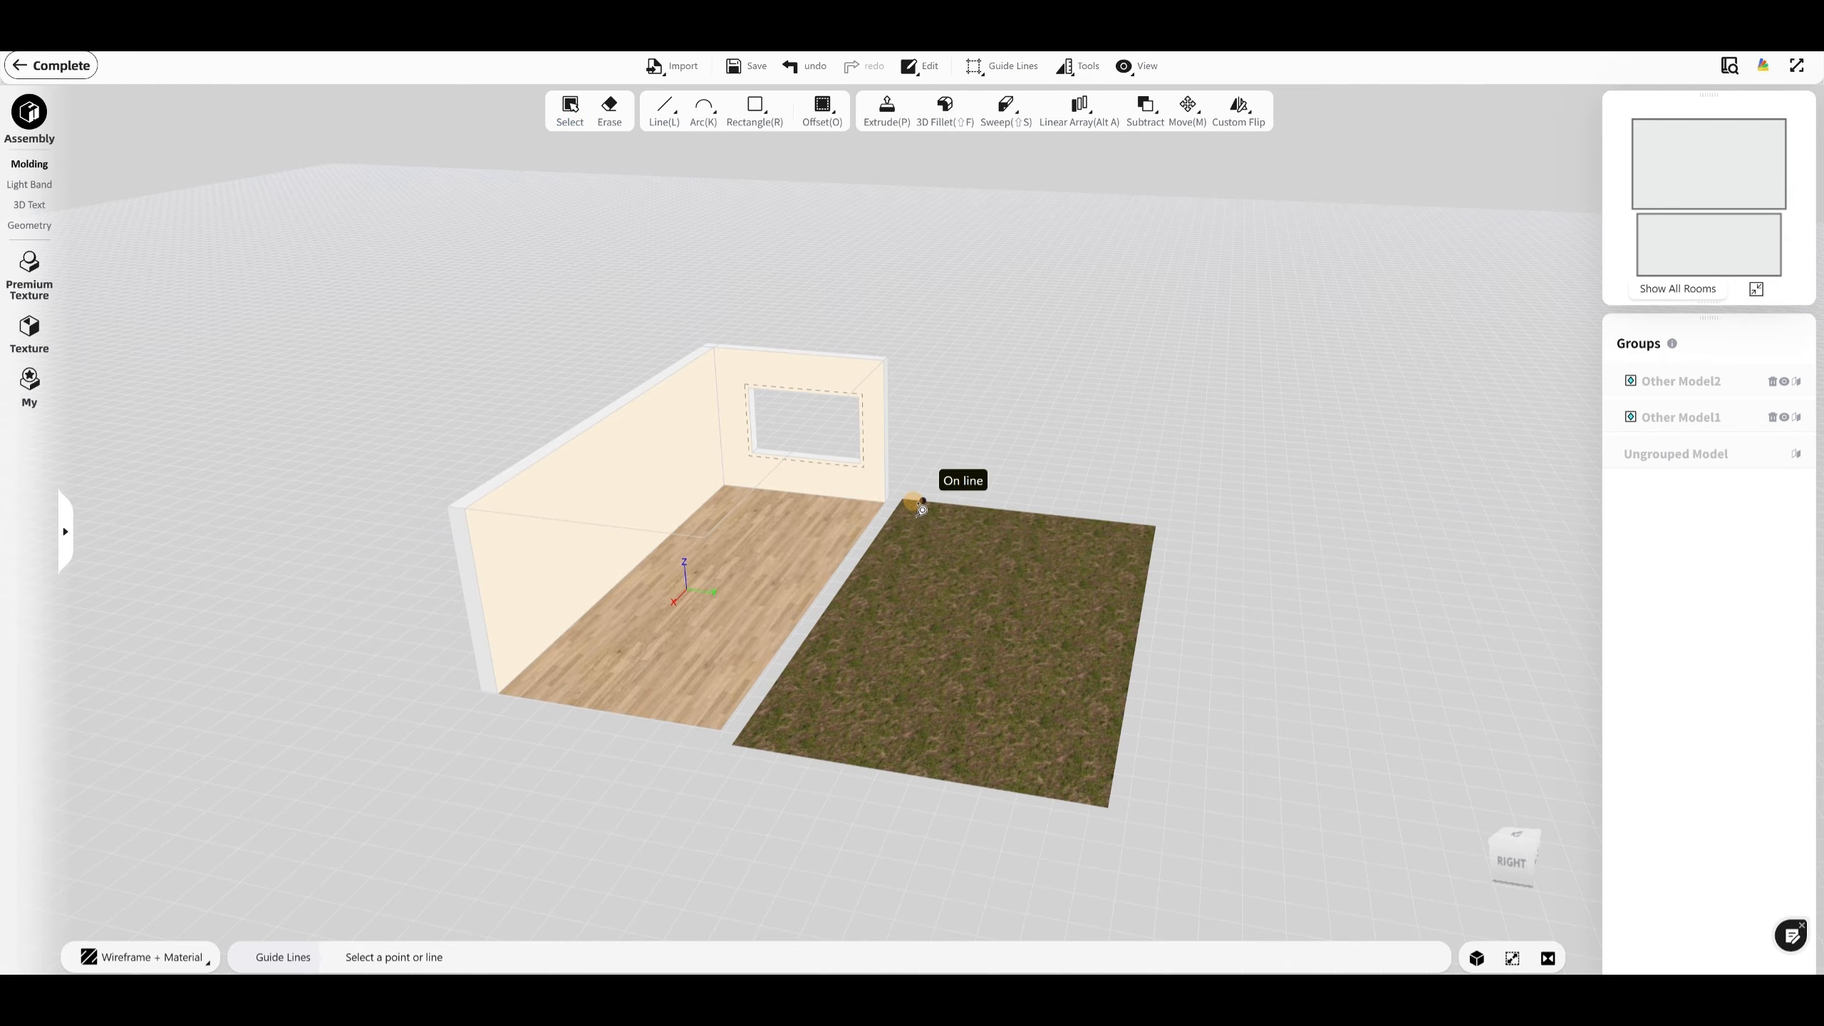
pyautogui.click(869, 549)
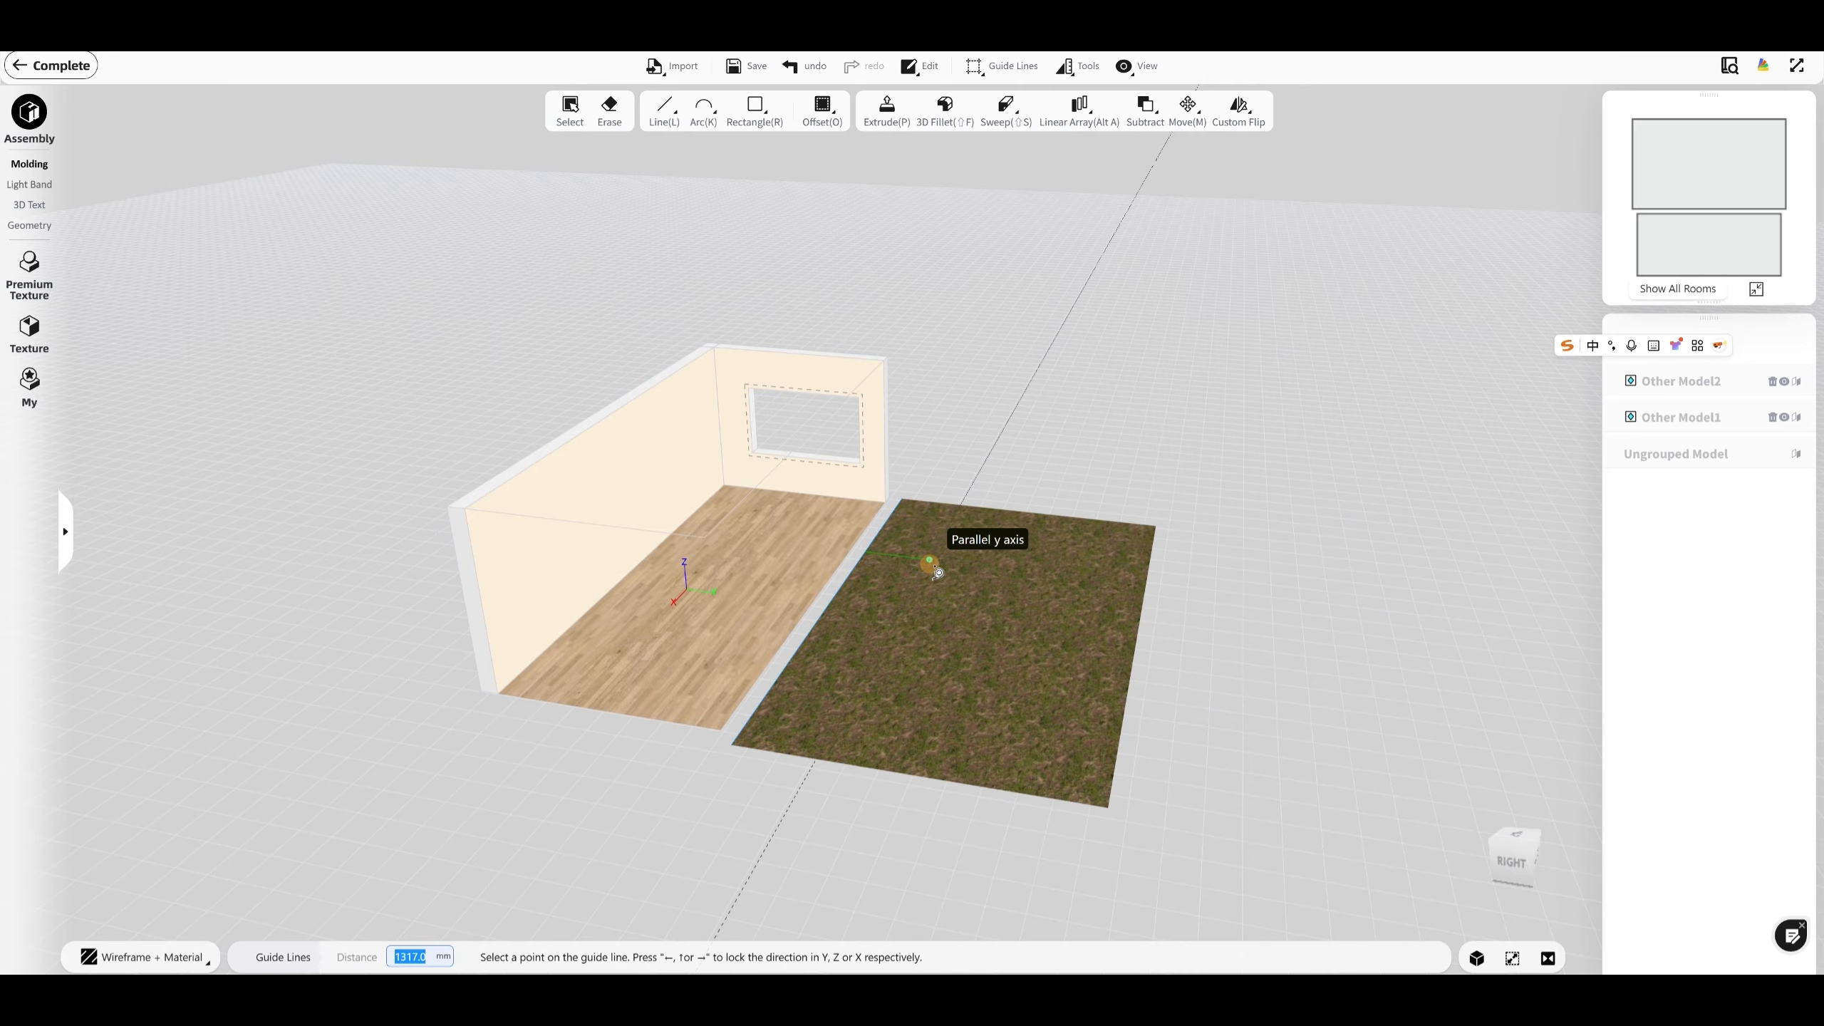
pyautogui.write('1500')
pyautogui.press('Return')
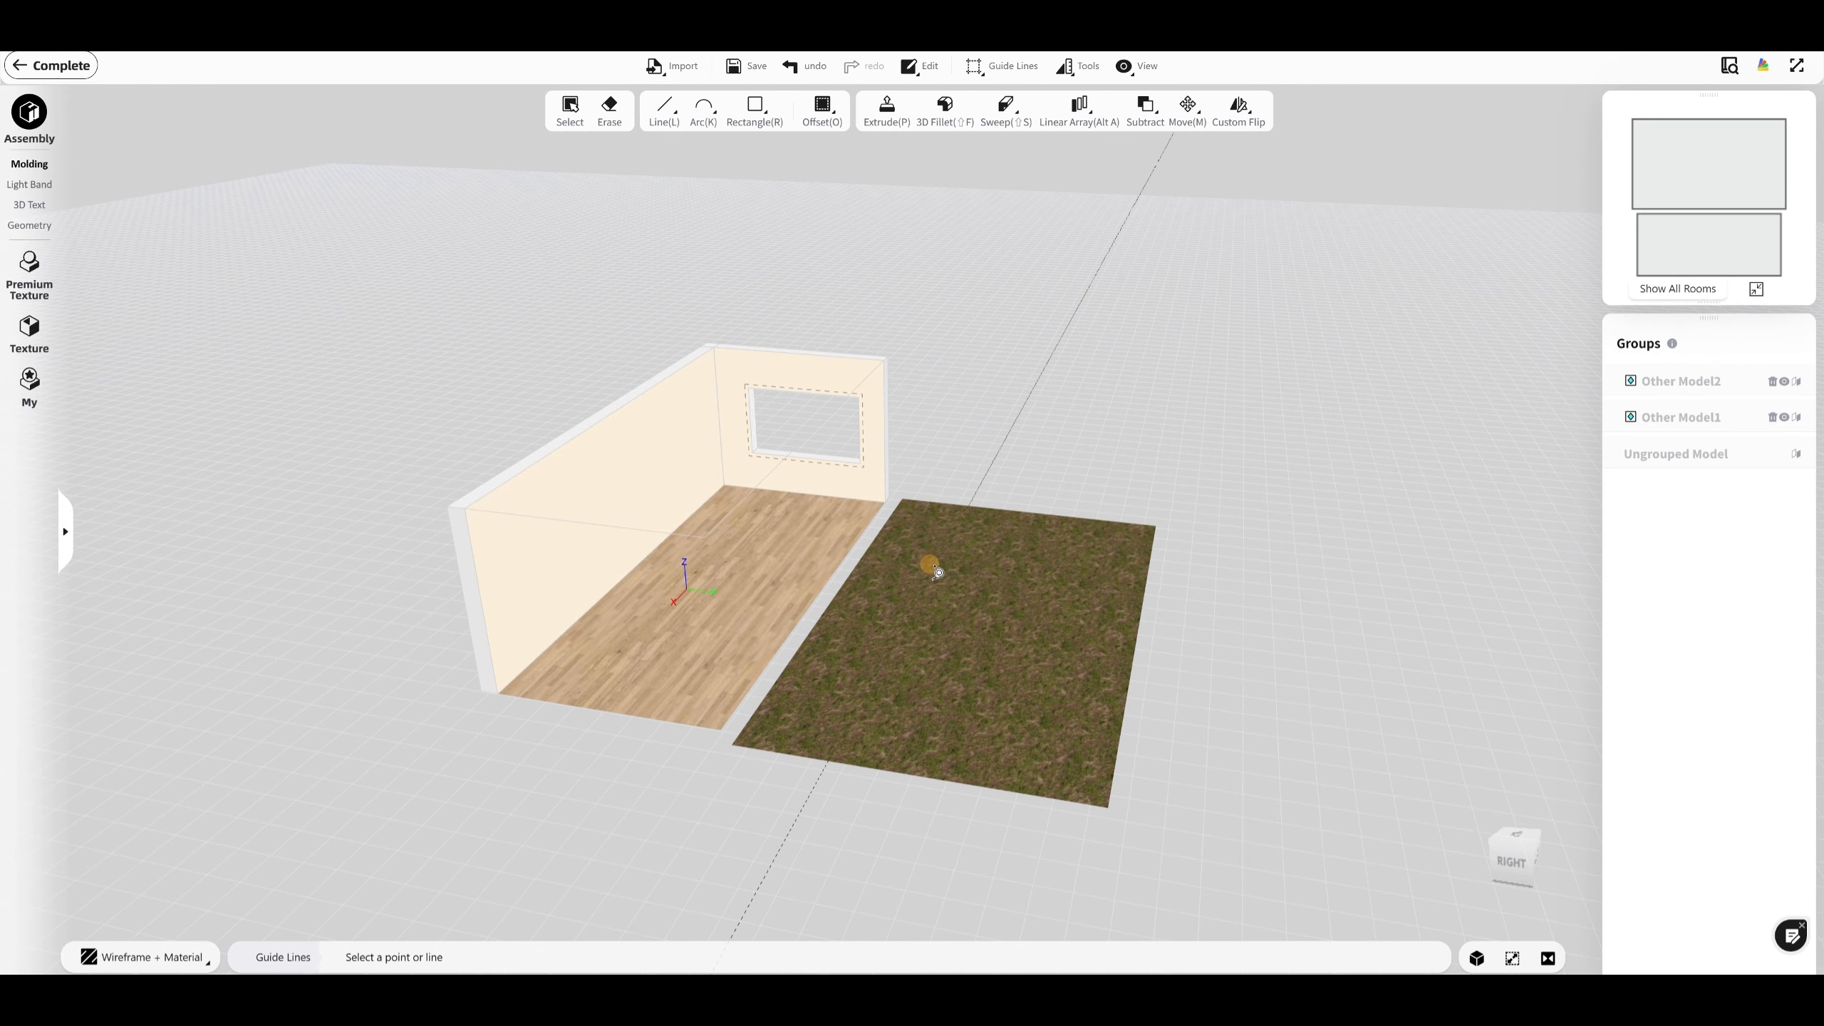
# Step: Draw a 9400 by 1500 mm rectangle from the lawn's room-side corner to the guide line's intersection with the opposite short edge
pyautogui.moveTo(1184, 467); pyautogui.dragTo(1165, 562, button='middle')
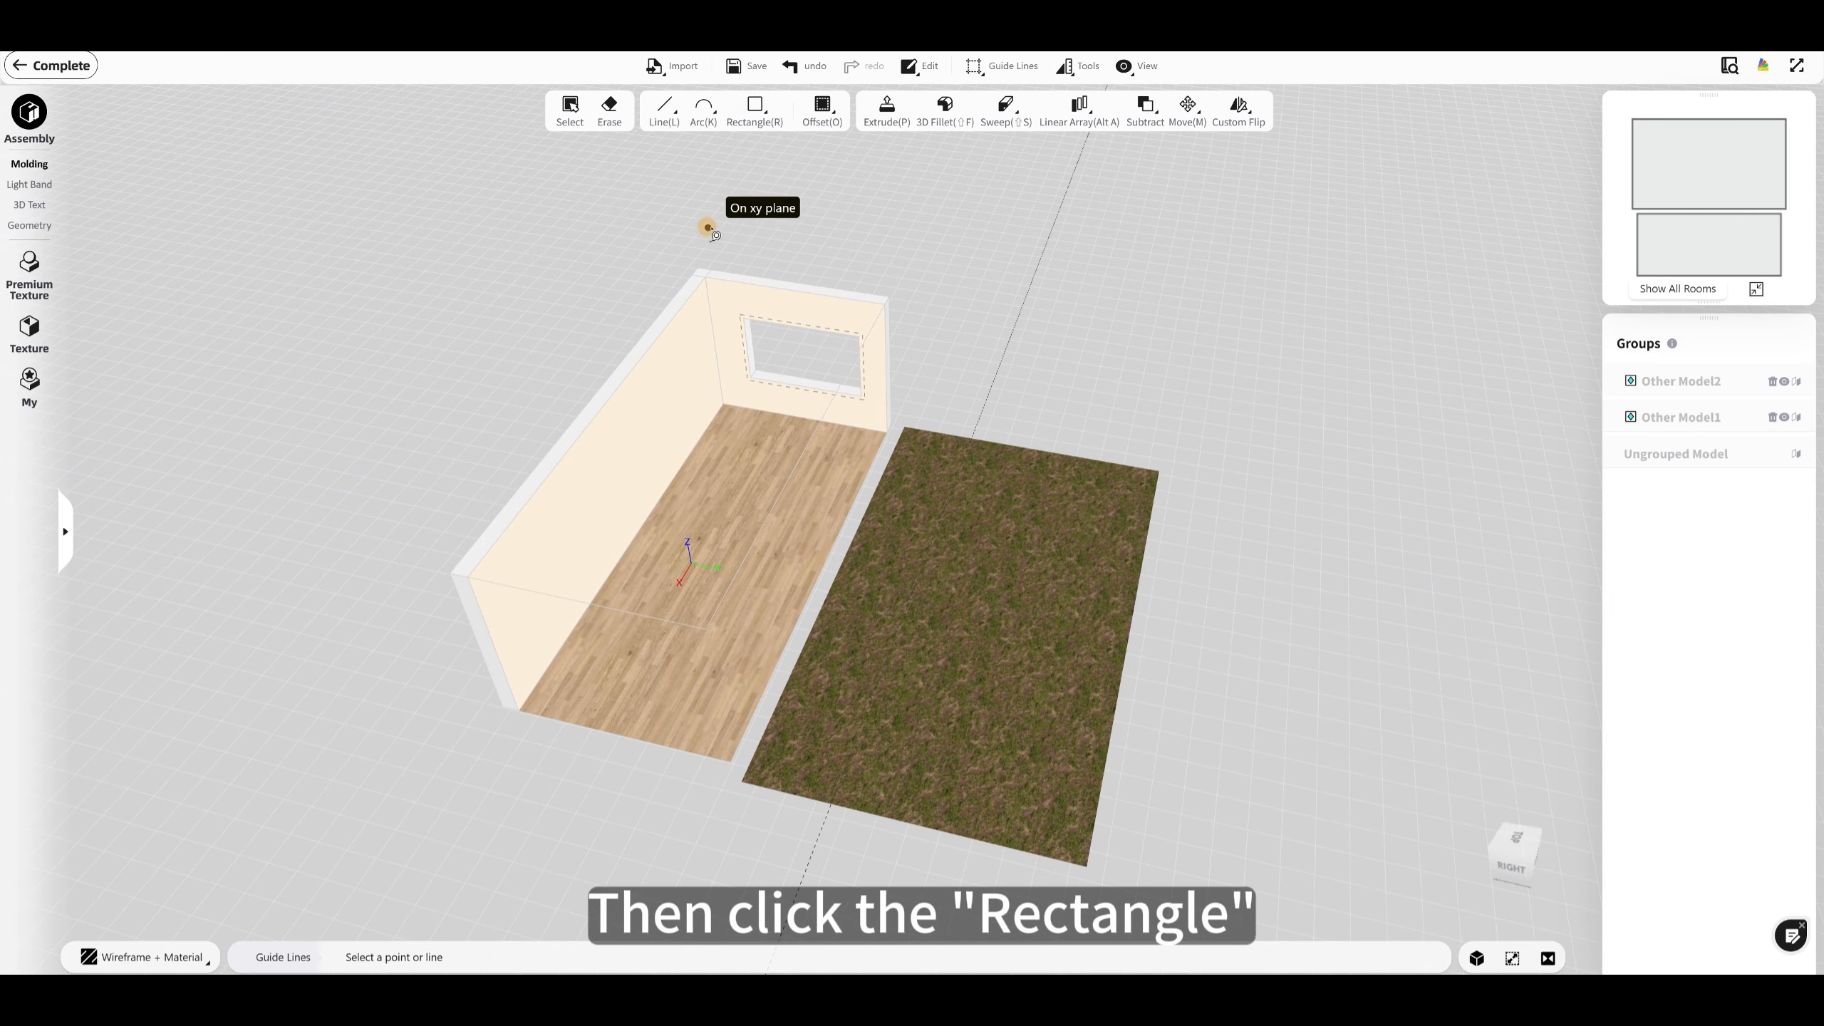
pyautogui.moveTo(754, 107)
pyautogui.click(746, 154)
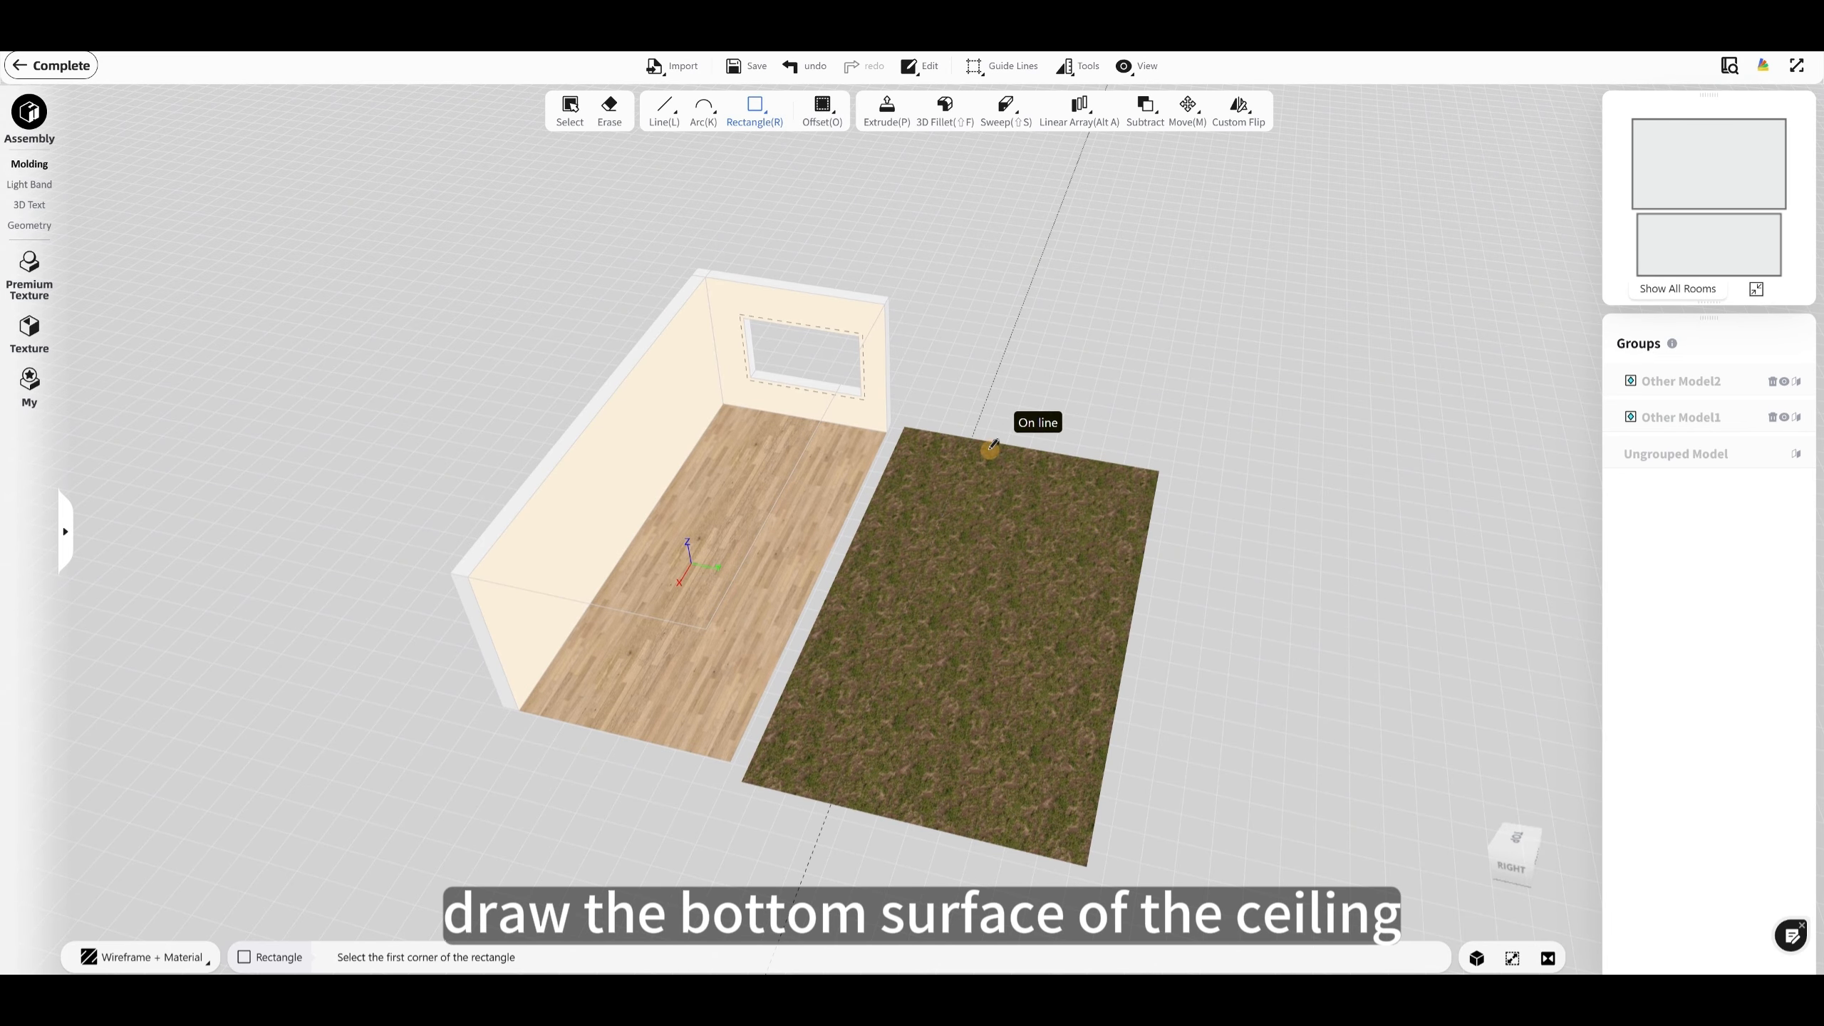
pyautogui.click(908, 421)
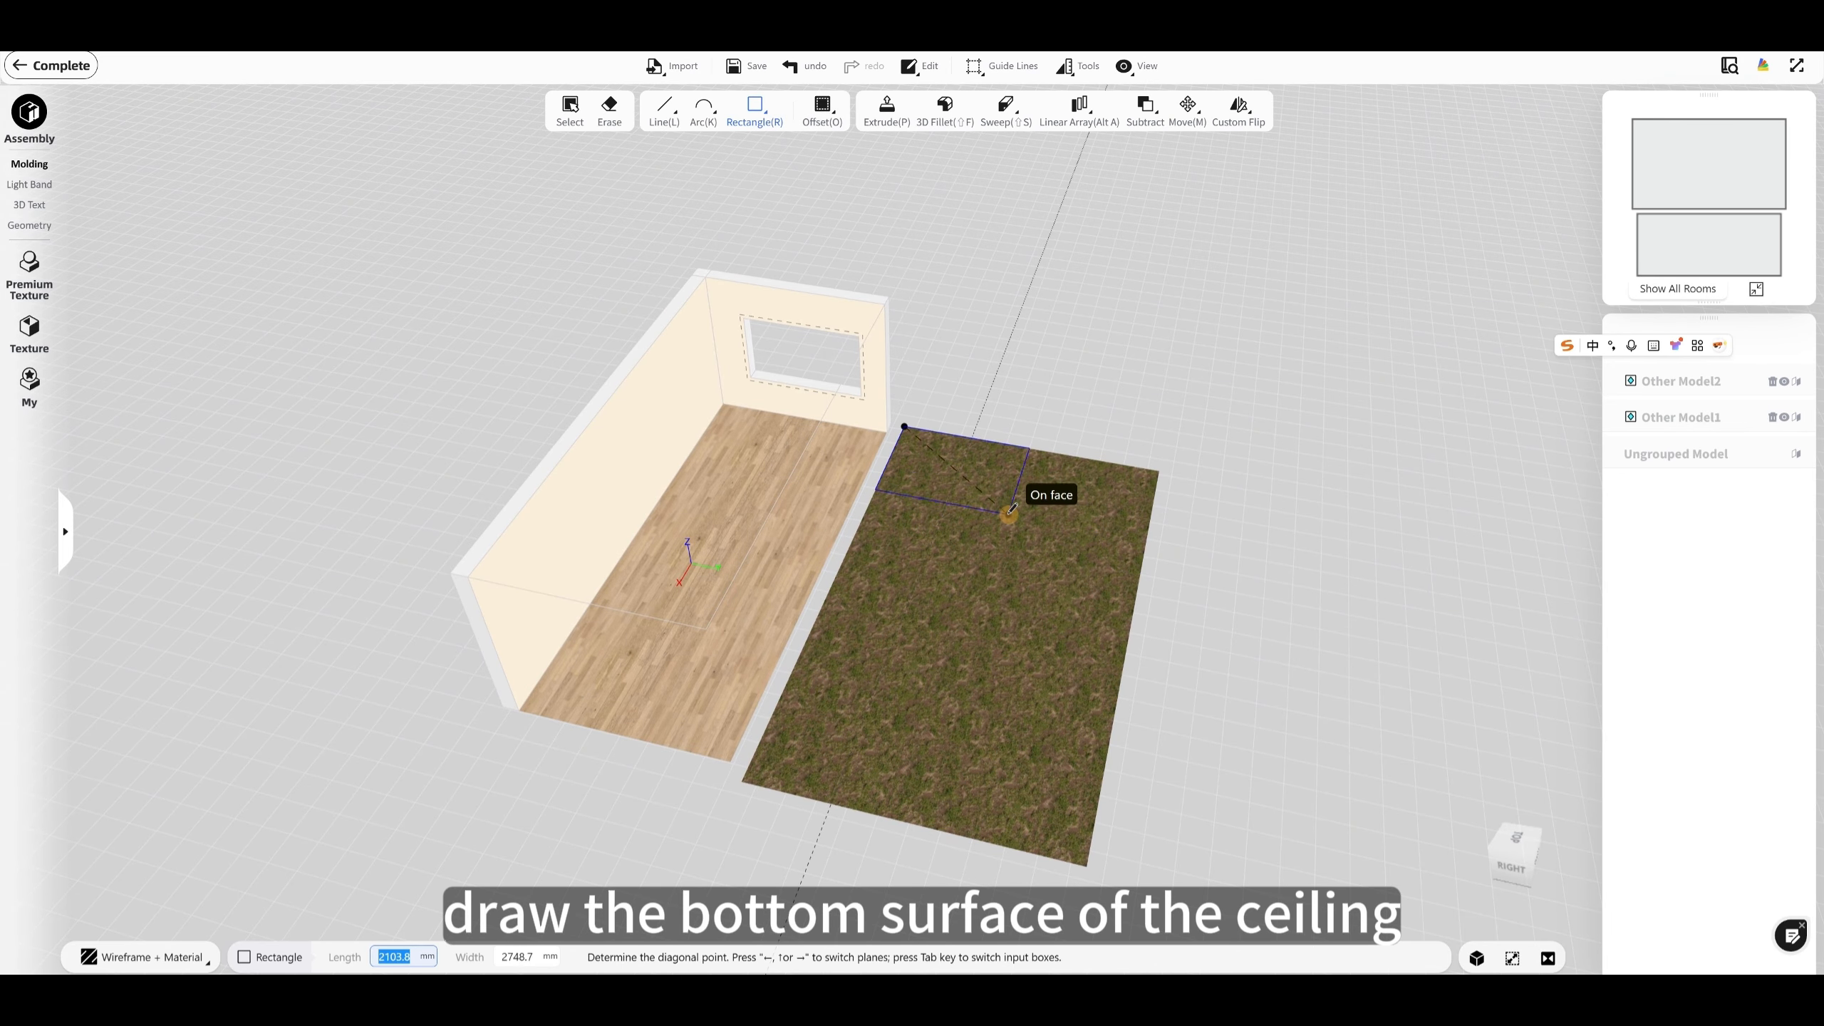
pyautogui.click(833, 802)
pyautogui.moveTo(855, 802); pyautogui.dragTo(977, 786, button='middle')
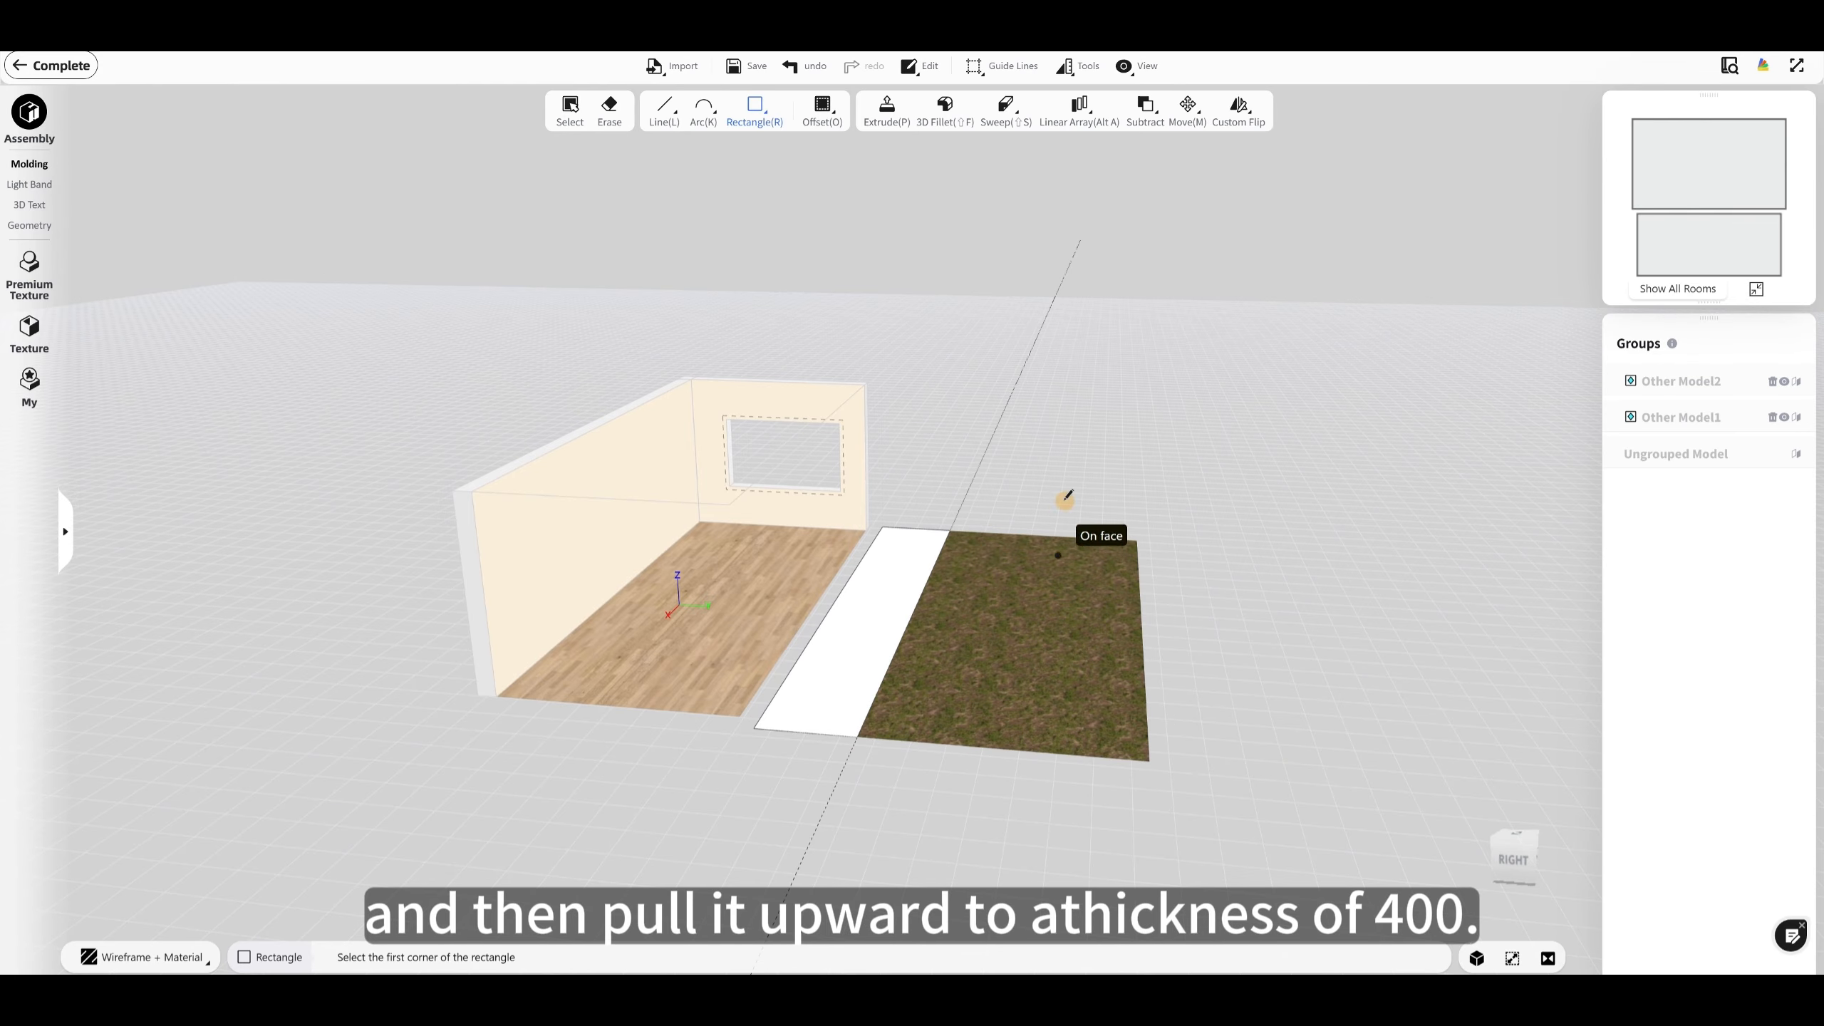
pyautogui.press('Escape')
# Step: Extrude the rectangular strip upward 400 mm to form the ceiling slab
pyautogui.click(887, 119)
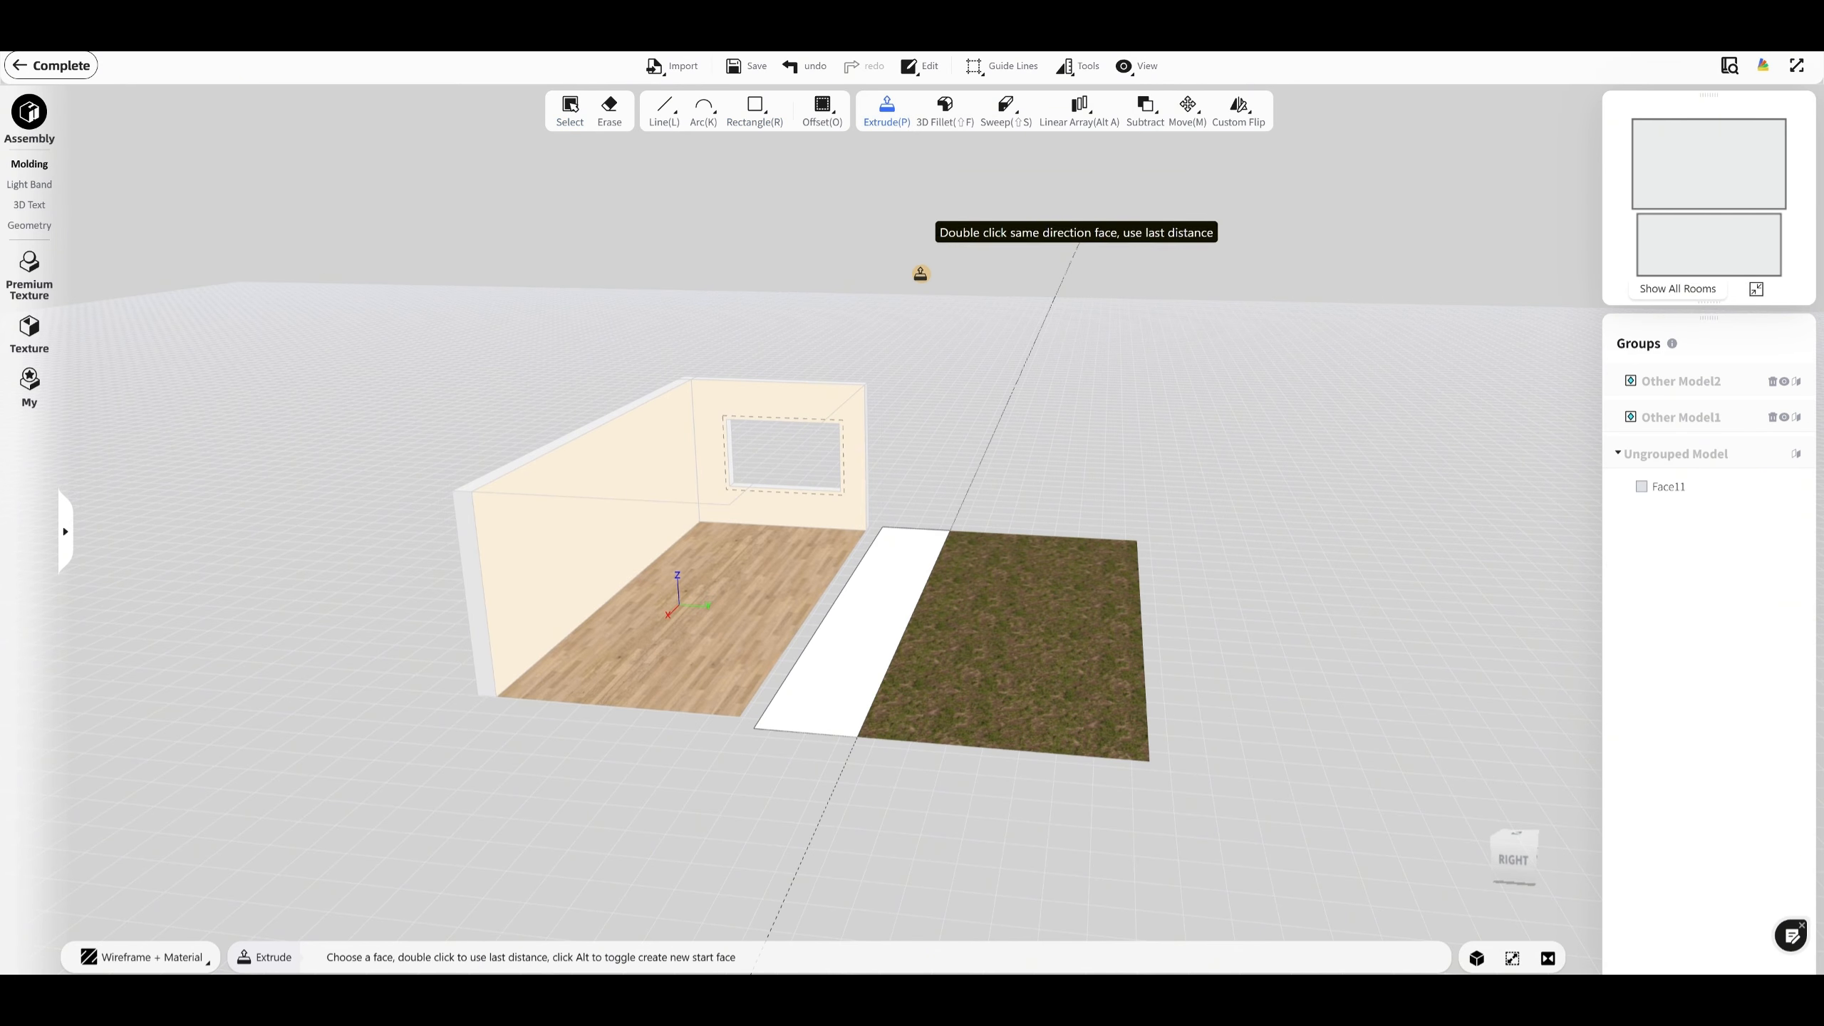
pyautogui.click(875, 562)
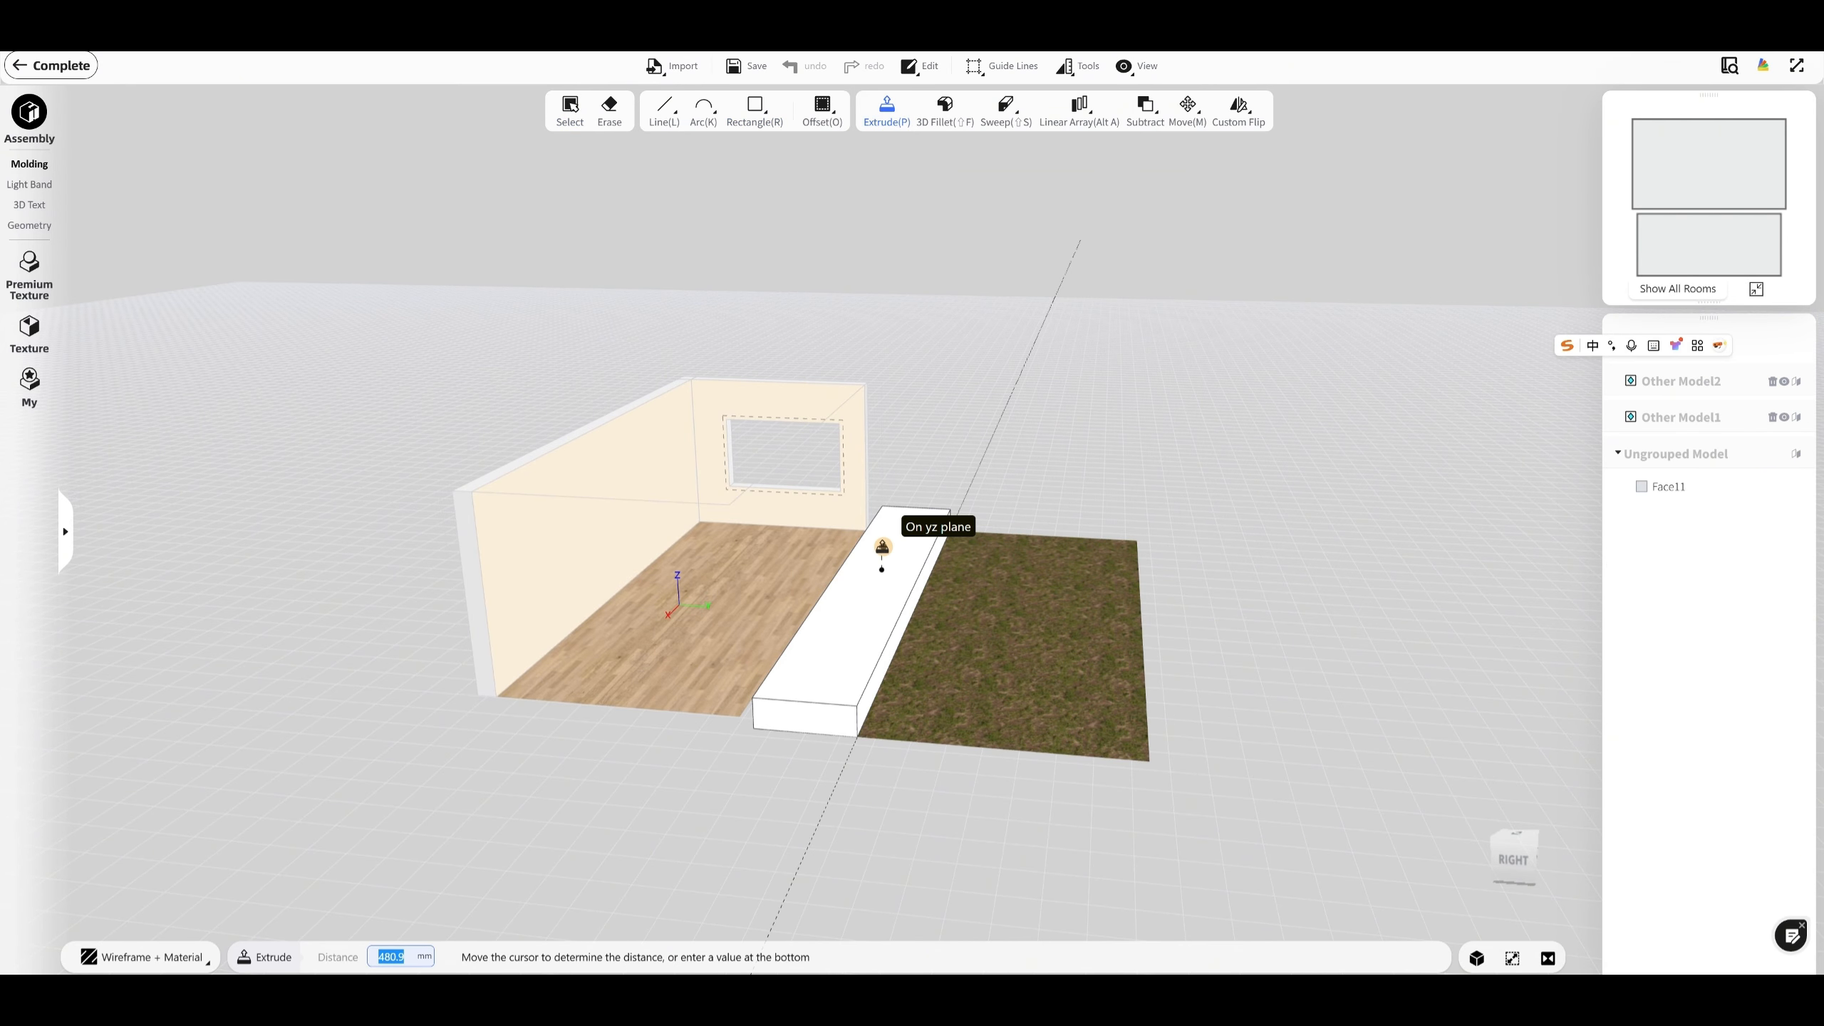
pyautogui.click(882, 567)
pyautogui.press('Escape')
# Step: Select the whole ceiling slab and move it vertically upward from its lower outer front corner
pyautogui.tripleClick(883, 568)
pyautogui.click(1187, 111)
pyautogui.scroll(3, 790, 733)
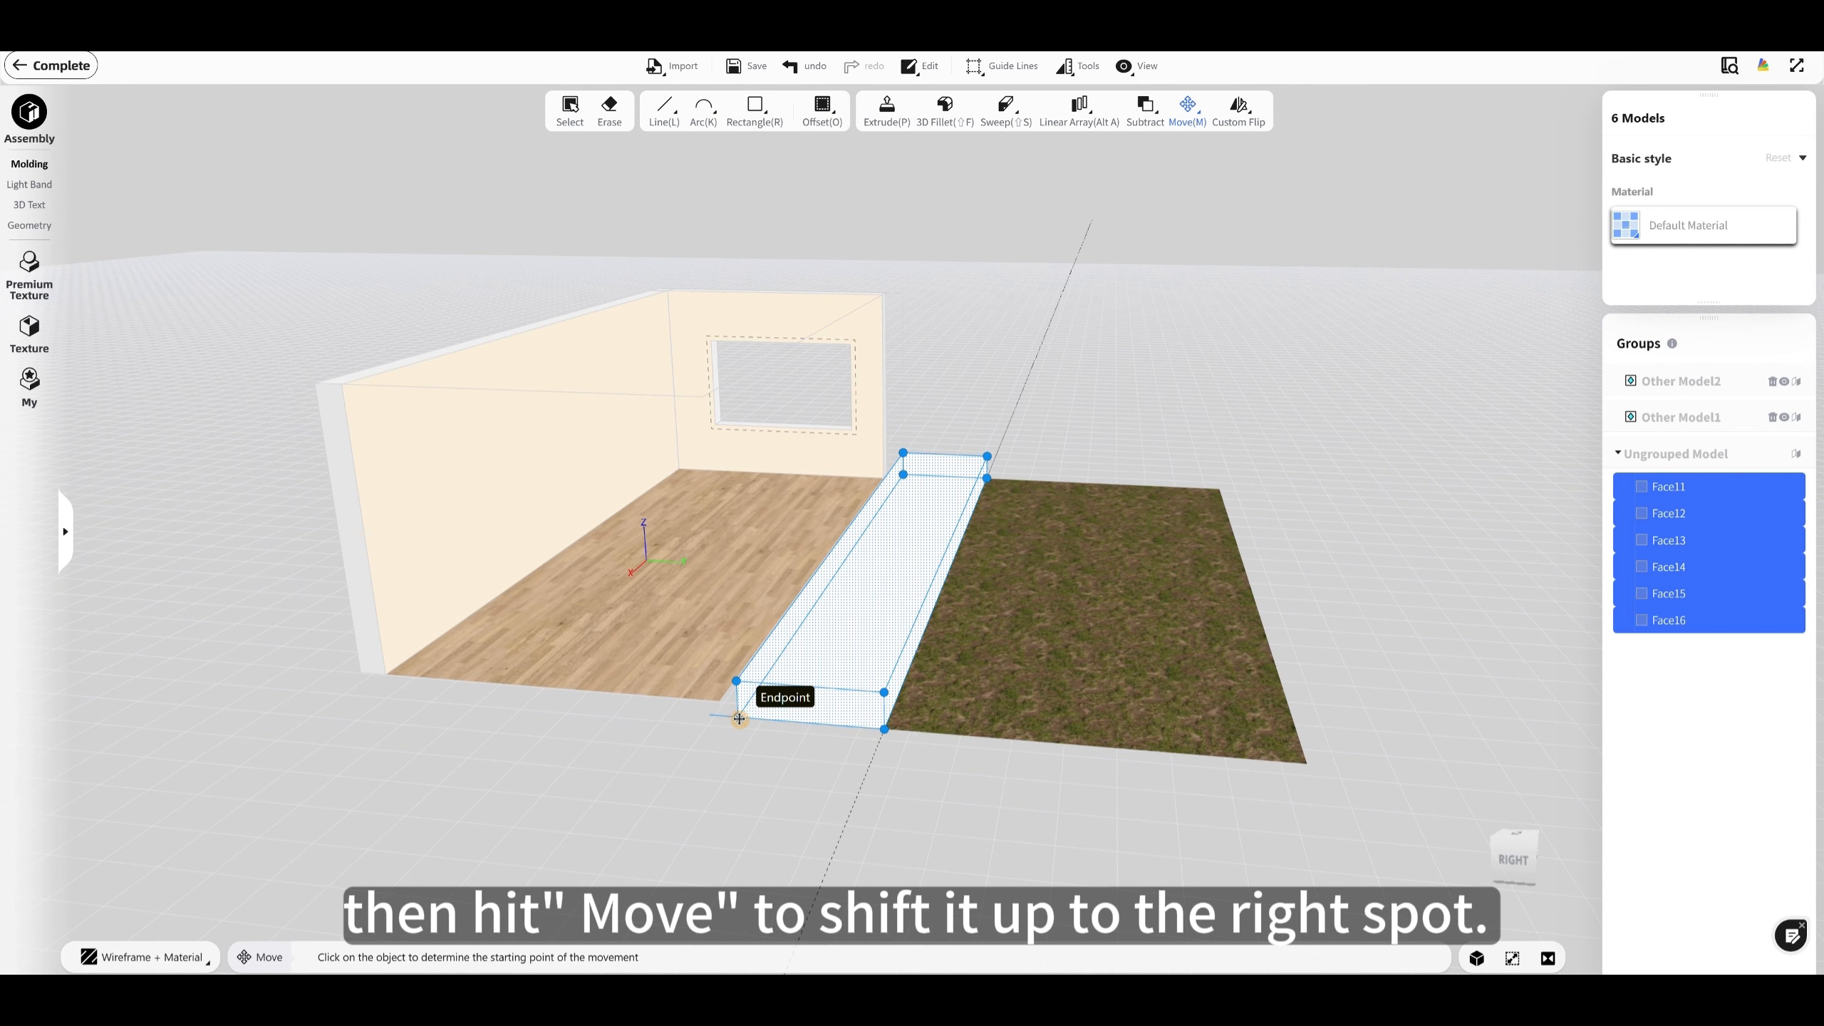
pyautogui.click(884, 731)
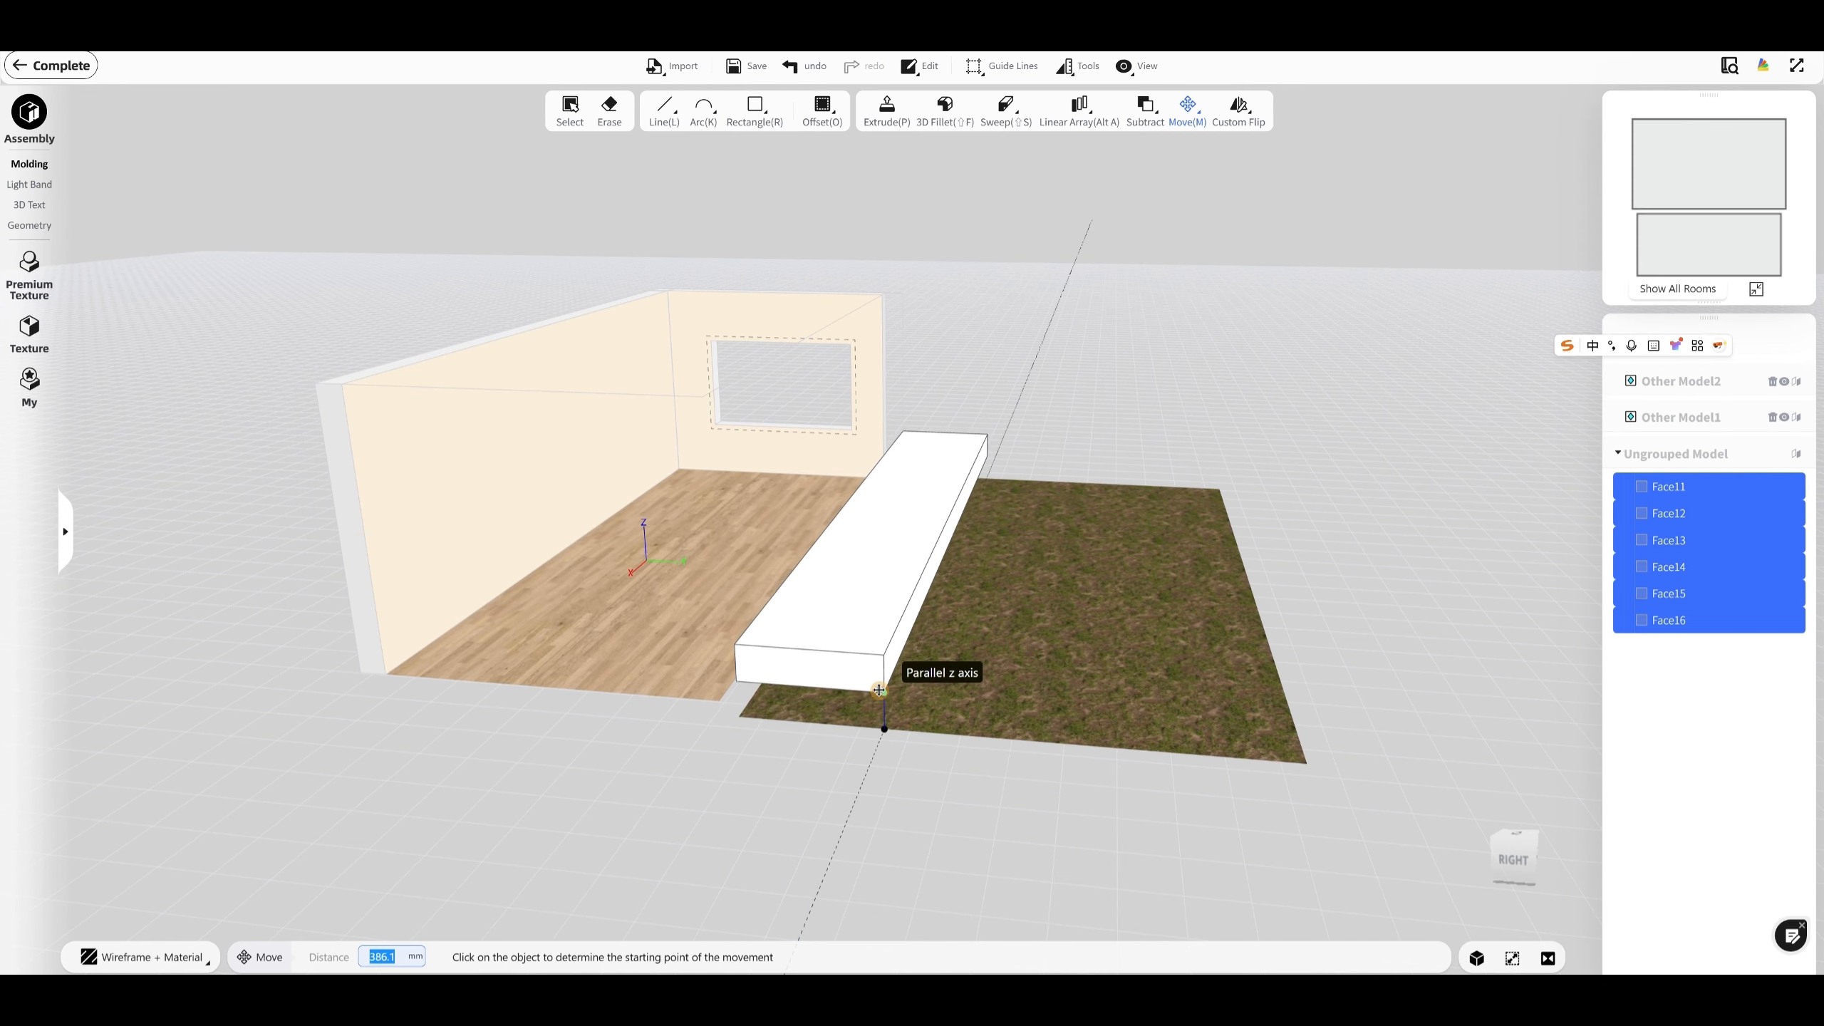